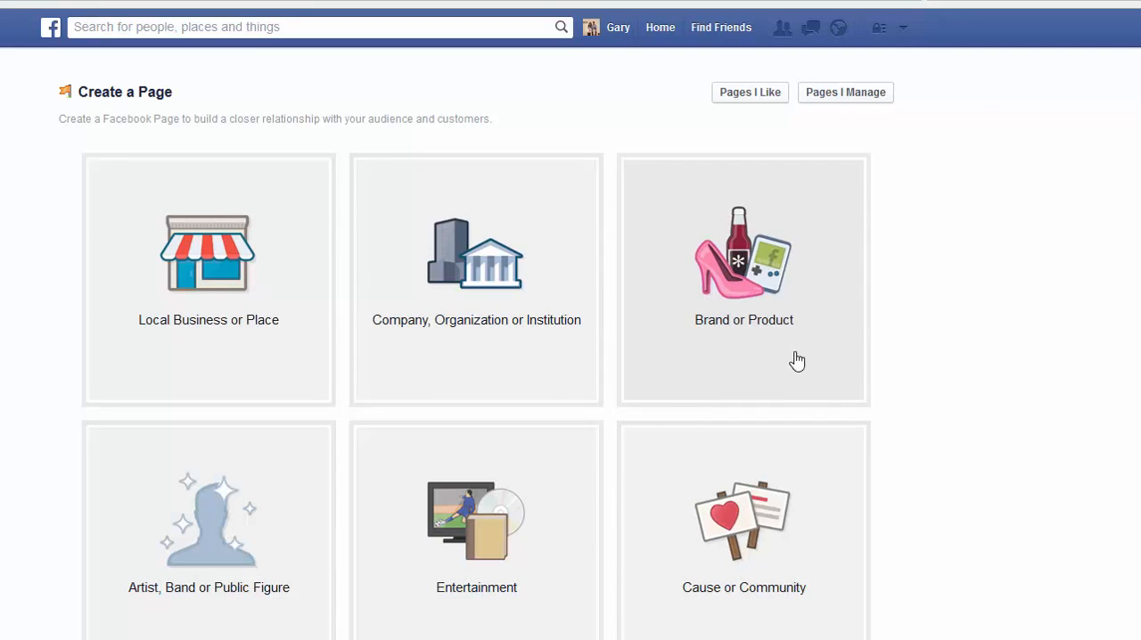
Start a Brand or Product page in the Software category named "Video Creation Software TEST".
{"action": "left_click", "coordinate": [736, 277]}
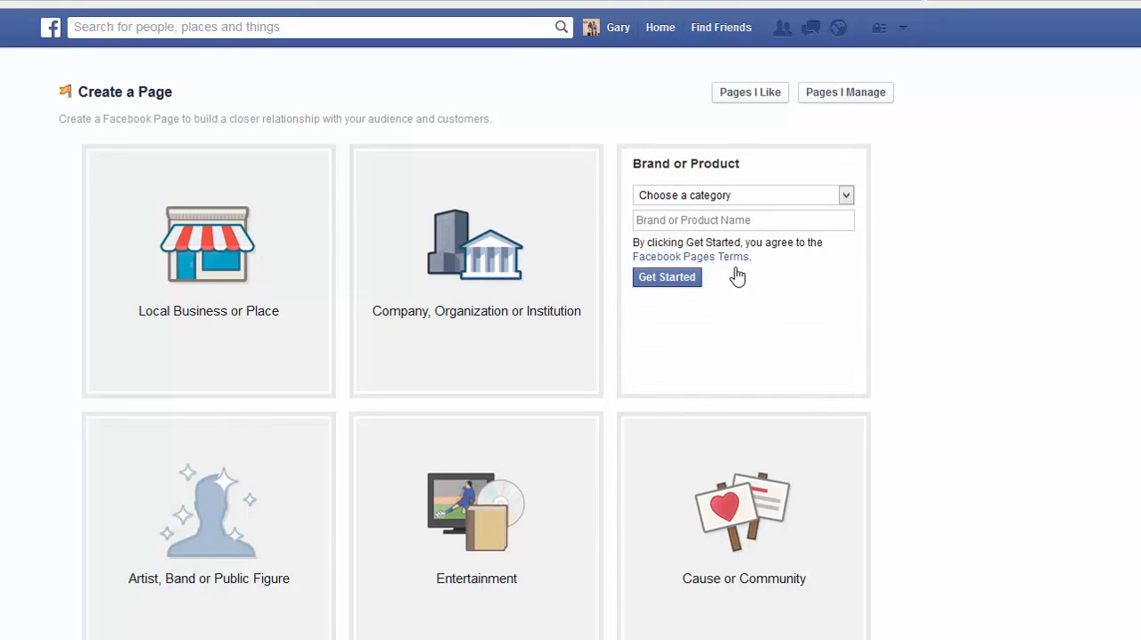
{"action": "left_click", "coordinate": [845, 196]}
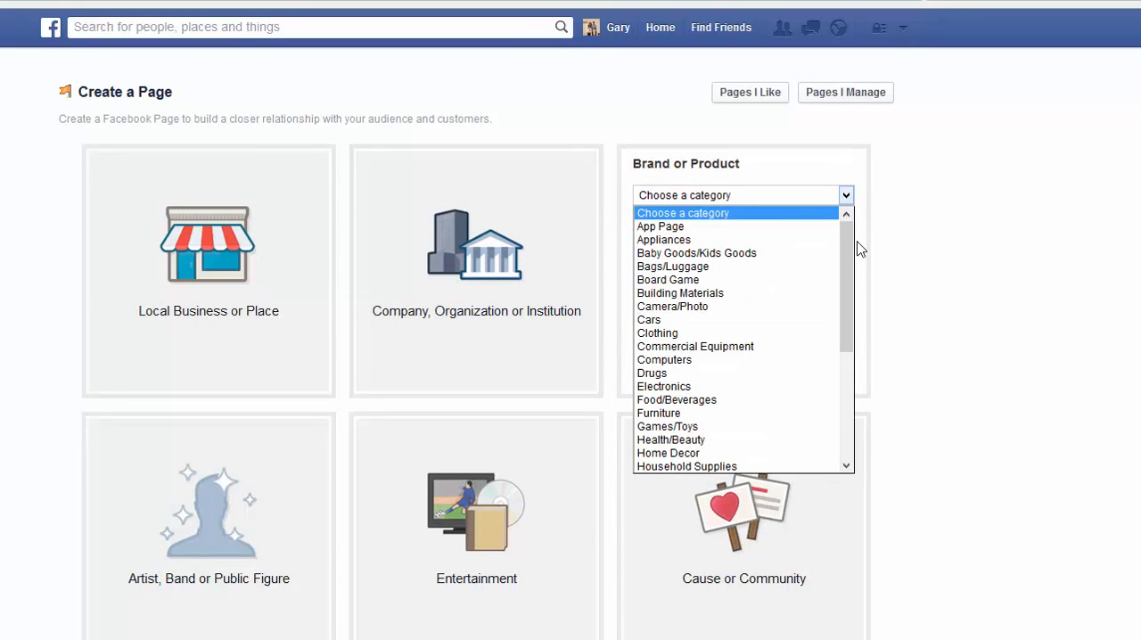
{"action": "left_click_drag", "start_coordinate": [856, 267], "coordinate": [856, 422]}
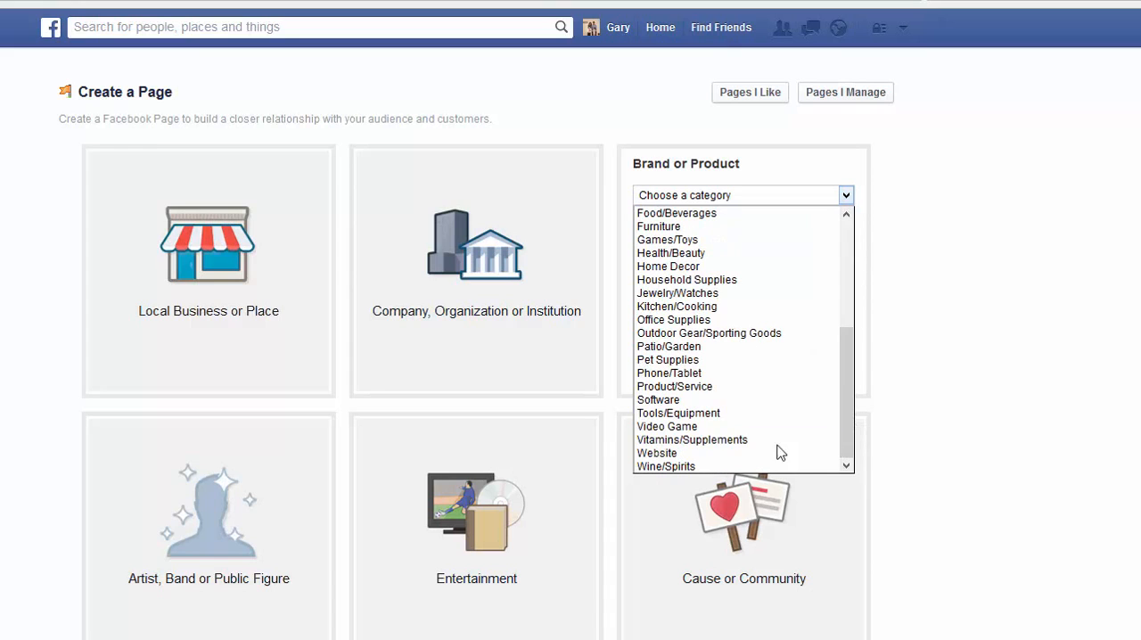
{"action": "left_click", "coordinate": [664, 400]}
{"action": "left_click", "coordinate": [651, 223]}
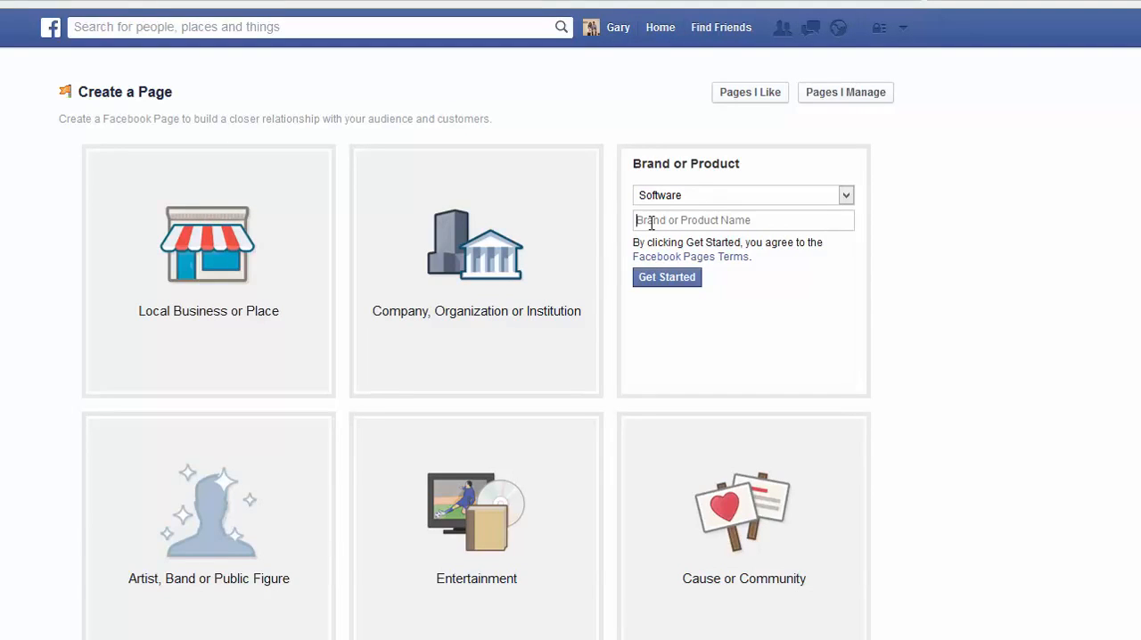
{"action": "type", "text": "Video Creation Software TEST"}
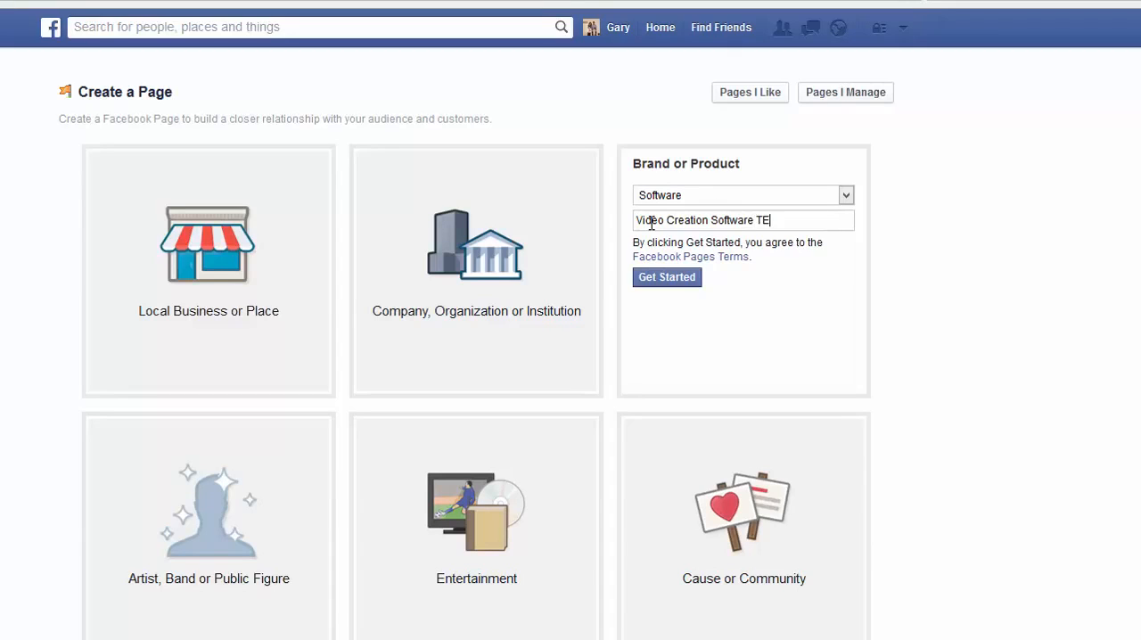
{"action": "left_click", "coordinate": [671, 280]}
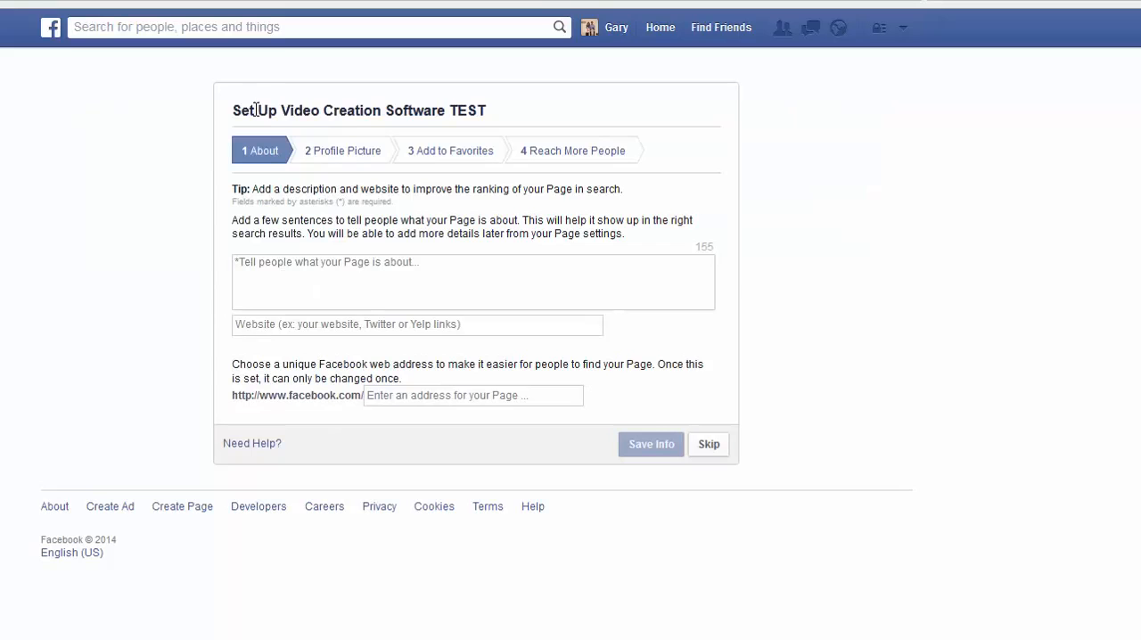
Enter "This is a test page" as the page's description.
{"action": "left_click", "coordinate": [324, 268]}
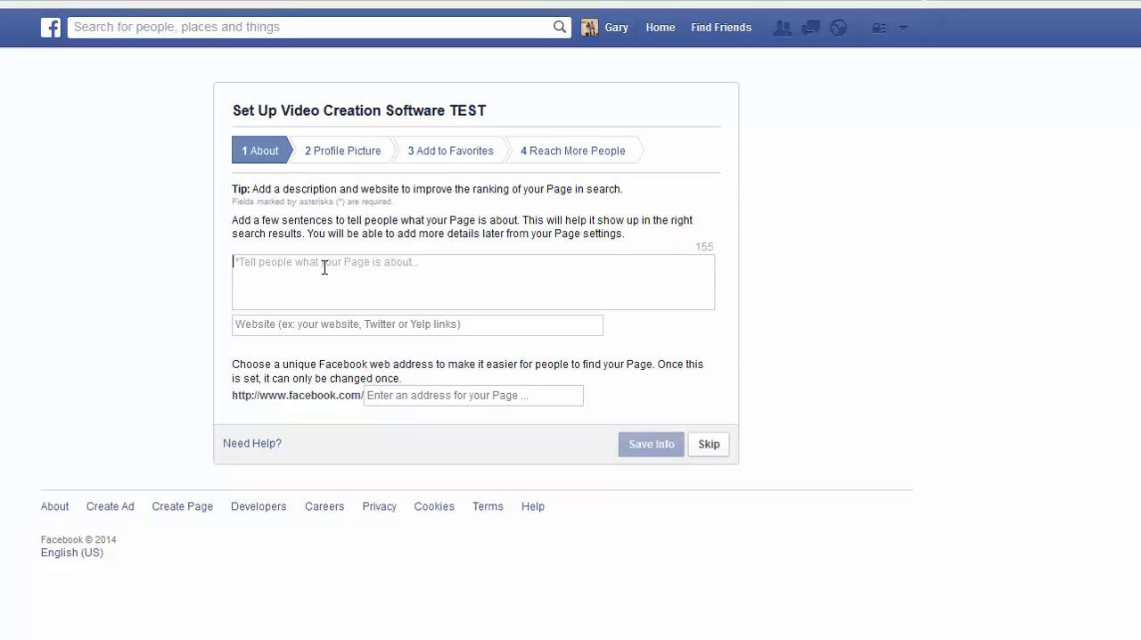
{"action": "type", "text": "This is a "}
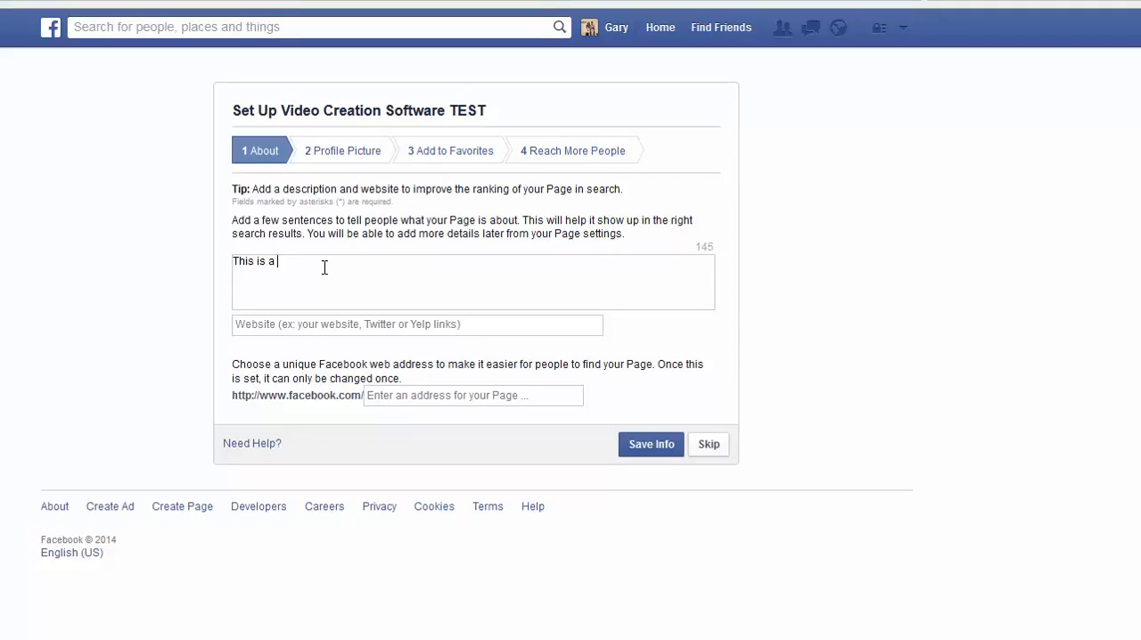
{"action": "type", "text": "test page"}
{"action": "key", "text": "Tab"}
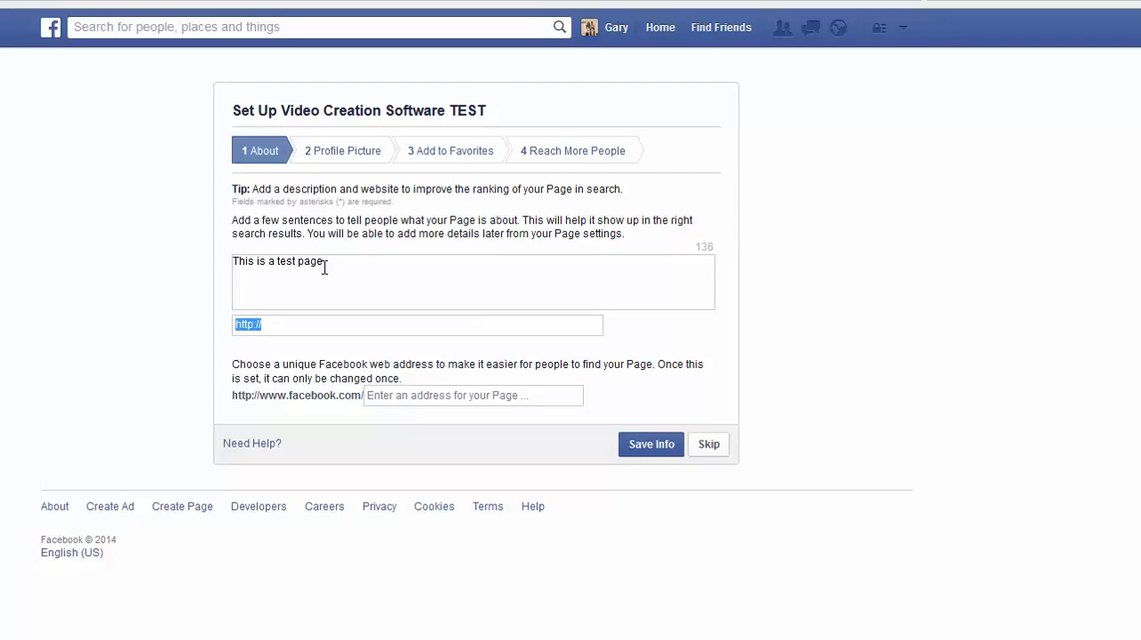
Set the page's Facebook web address to VideoCreationSoftwaretest and save the About info.
{"action": "left_click", "coordinate": [406, 395]}
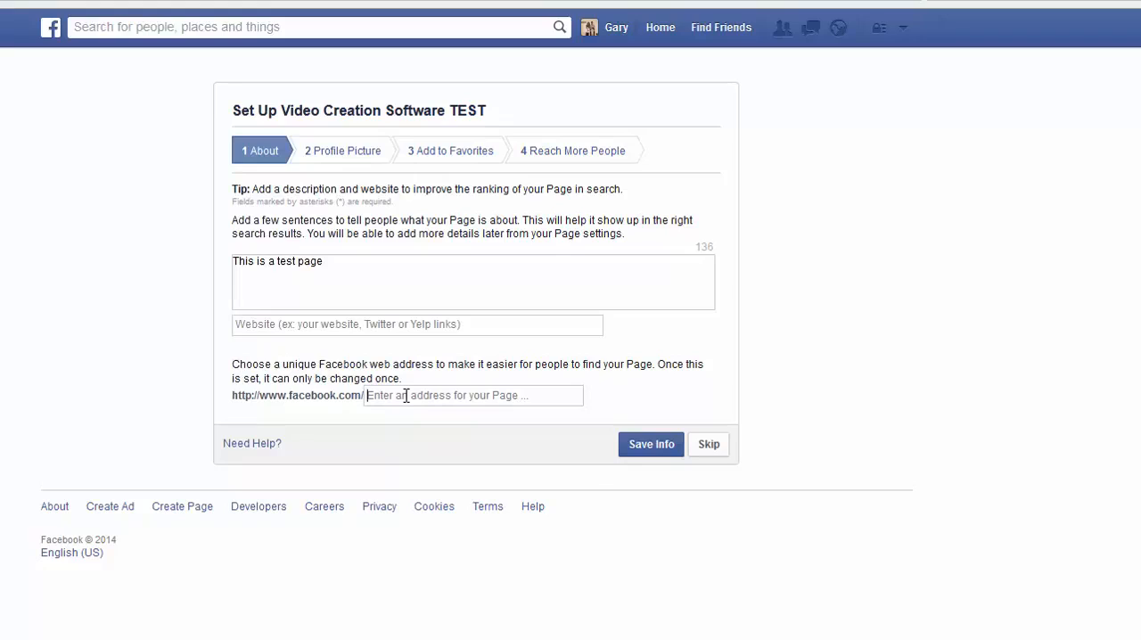
{"action": "type", "text": "Video"}
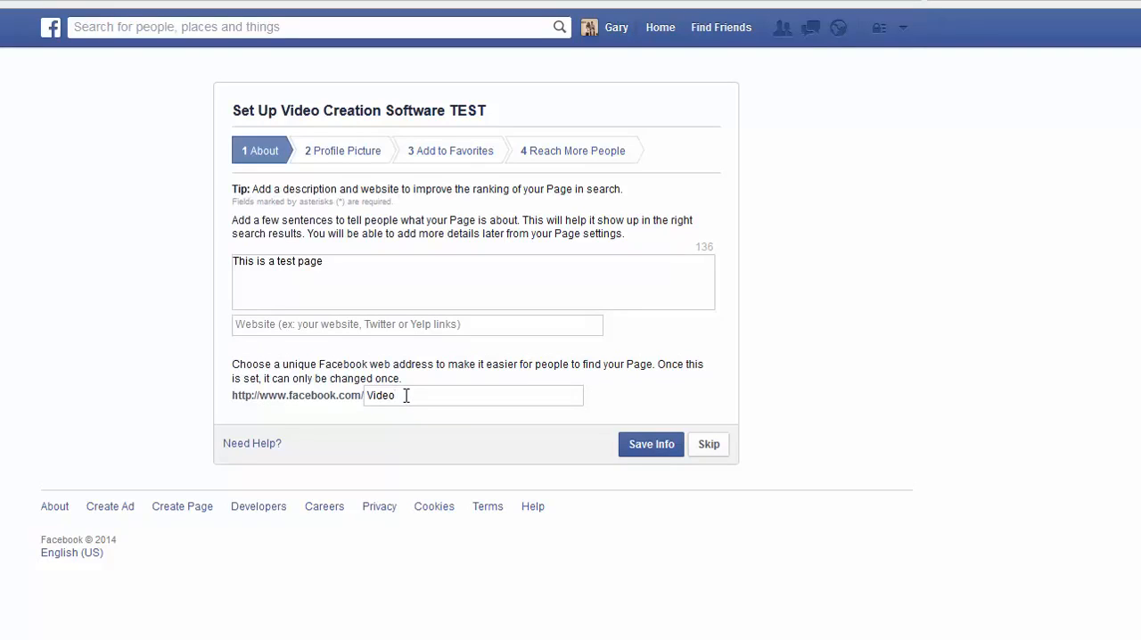
{"action": "type", "text": "CreationSoftwaretest"}
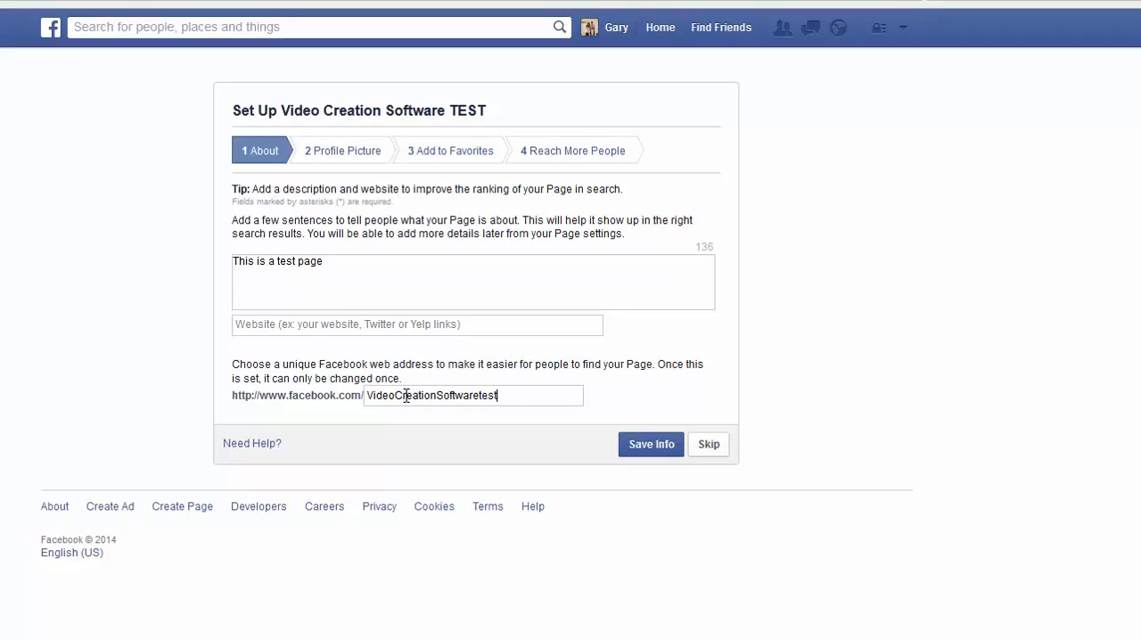
{"action": "left_click", "coordinate": [660, 448]}
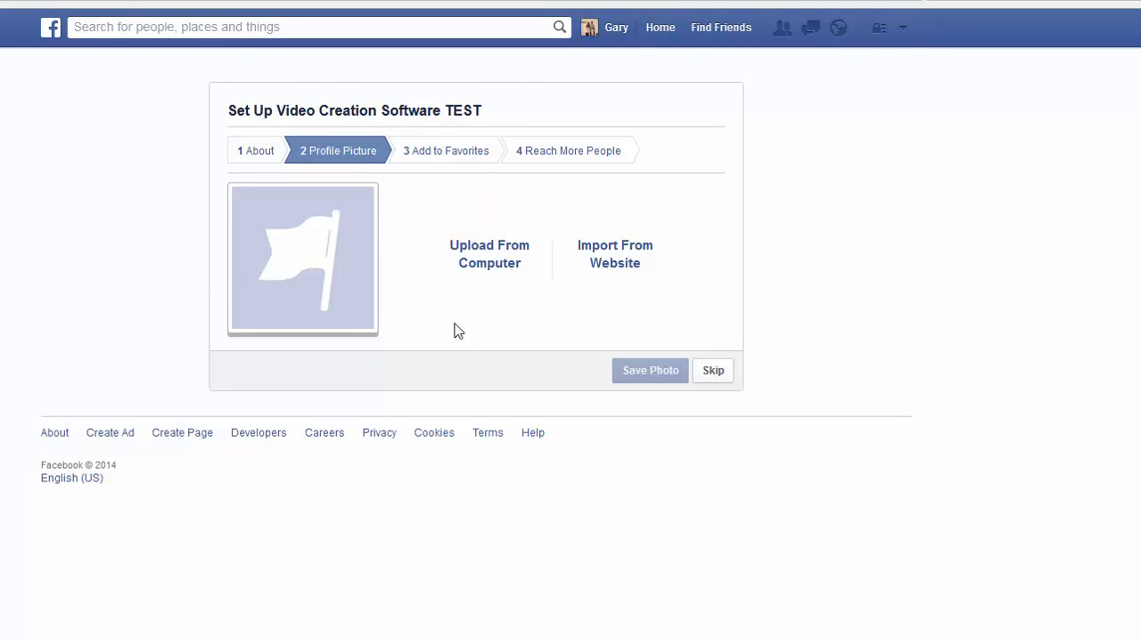
Upload the black S logo from the computer as the page's profile picture and continue the setup.
{"action": "left_click", "coordinate": [489, 254]}
{"action": "double_click", "coordinate": [229, 150]}
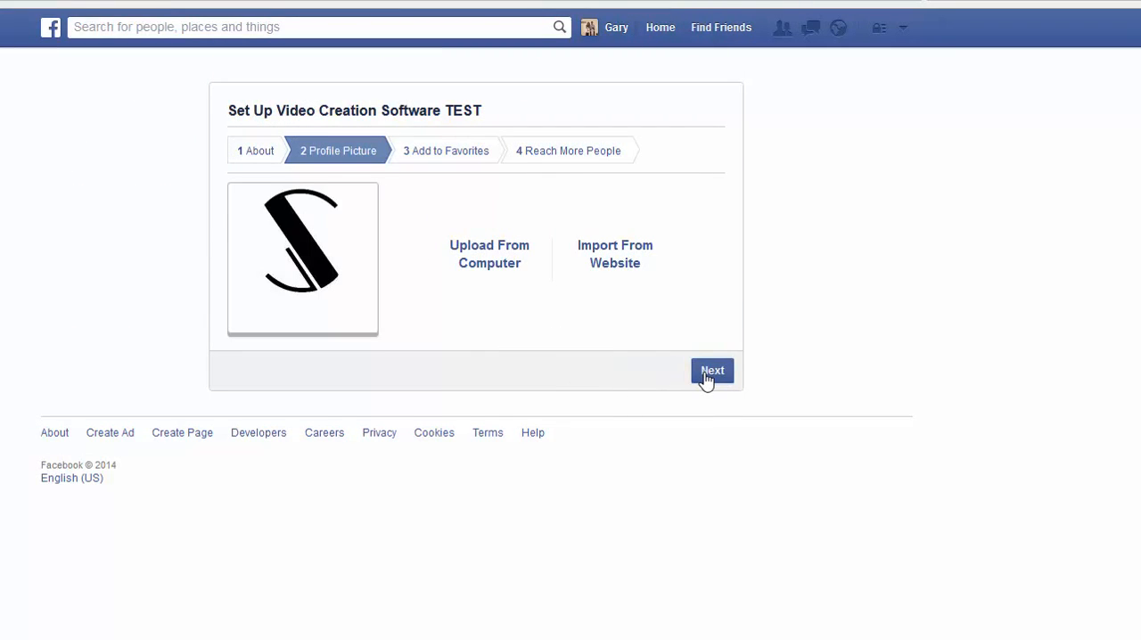
{"action": "left_click", "coordinate": [706, 374]}
Move past the favorites stage and skip the ad promotion to finish the page setup.
{"action": "left_click", "coordinate": [710, 358]}
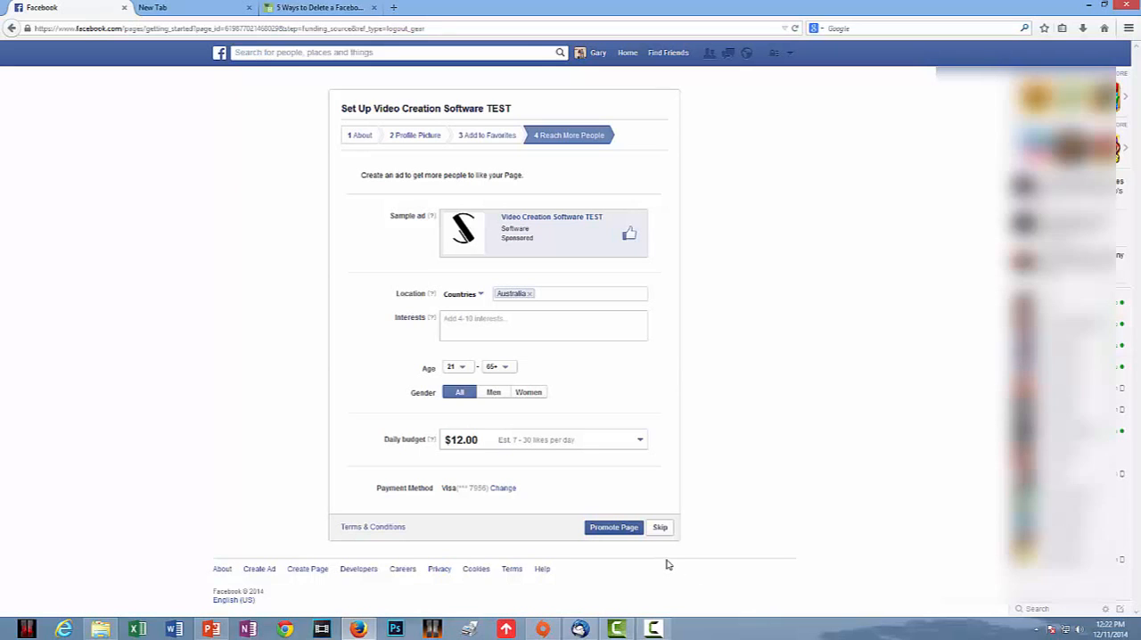
{"action": "left_click", "coordinate": [659, 528]}
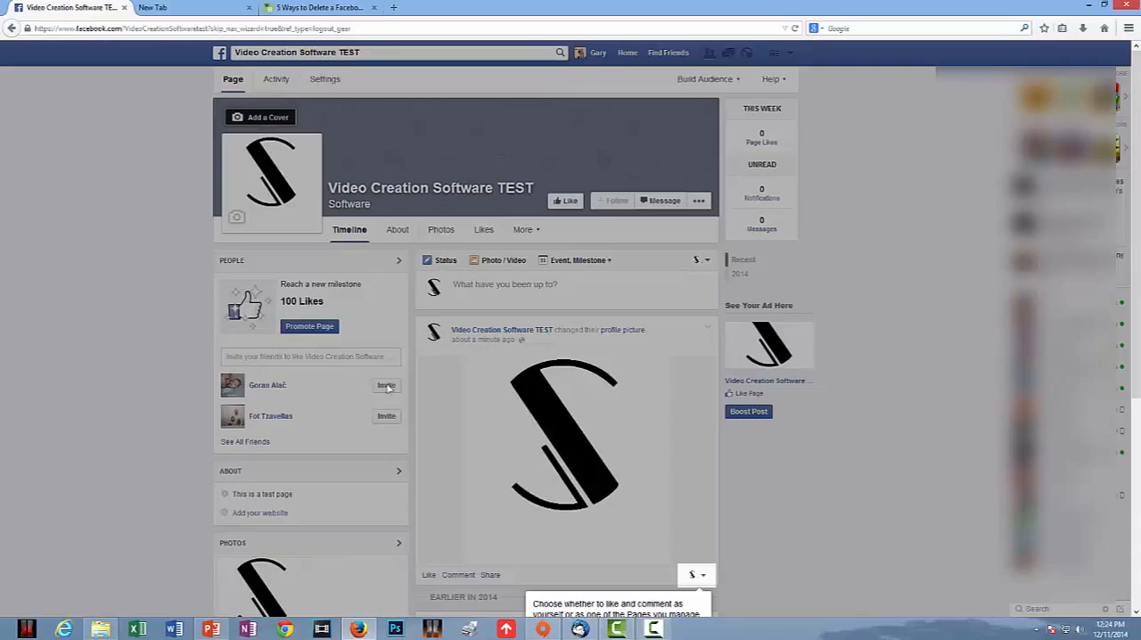
Dismiss the tip about liking and commenting as yourself or as a page on the profile picture post.
{"action": "scroll", "coordinate": [805, 413], "scroll_direction": "down", "scroll_amount": 3}
{"action": "scroll", "coordinate": [807, 416], "scroll_direction": "up", "scroll_amount": 2}
{"action": "scroll", "coordinate": [805, 416], "scroll_direction": "down", "scroll_amount": 2}
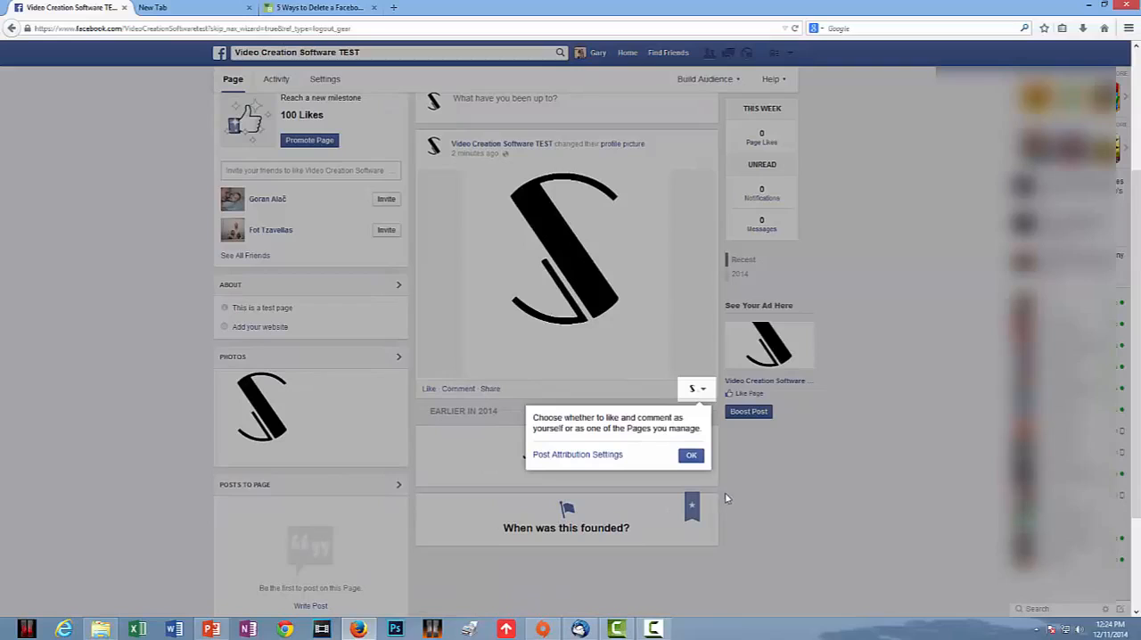
{"action": "left_click", "coordinate": [691, 456]}
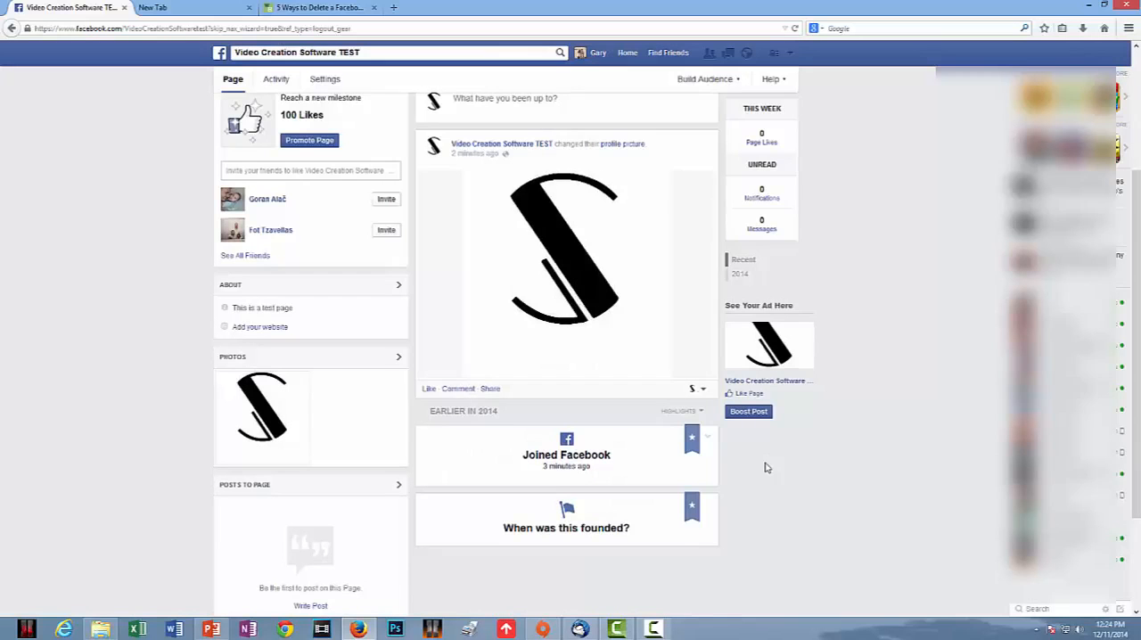
Check the account options for the list of pages Facebook can be used as, and close them.
{"action": "scroll", "coordinate": [839, 503], "scroll_direction": "up", "scroll_amount": 3}
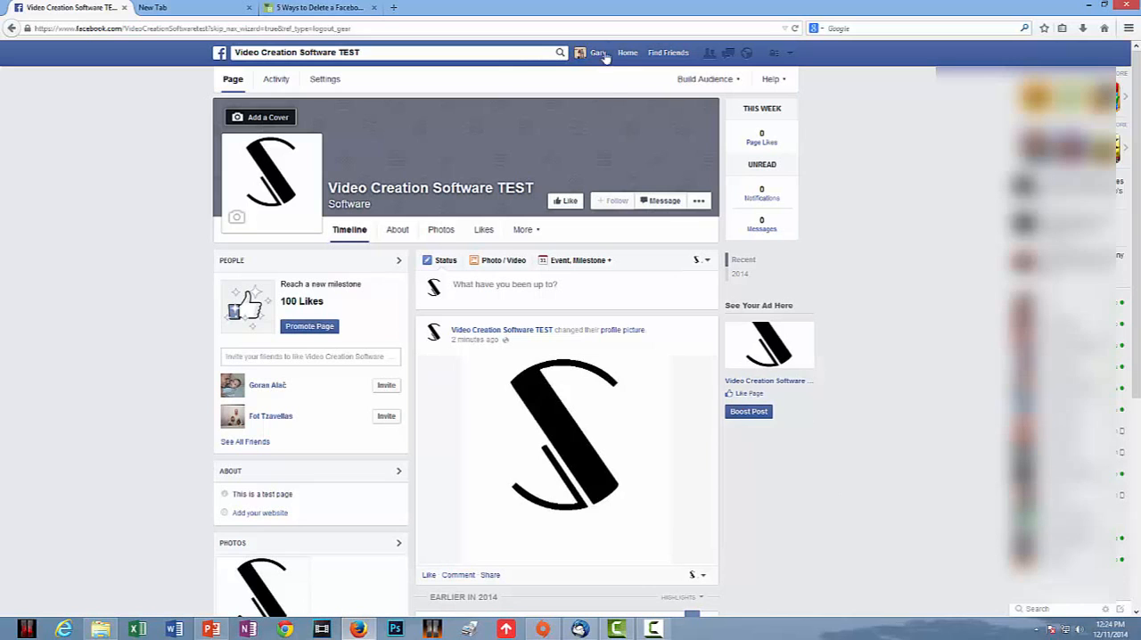
{"action": "left_click", "coordinate": [791, 55]}
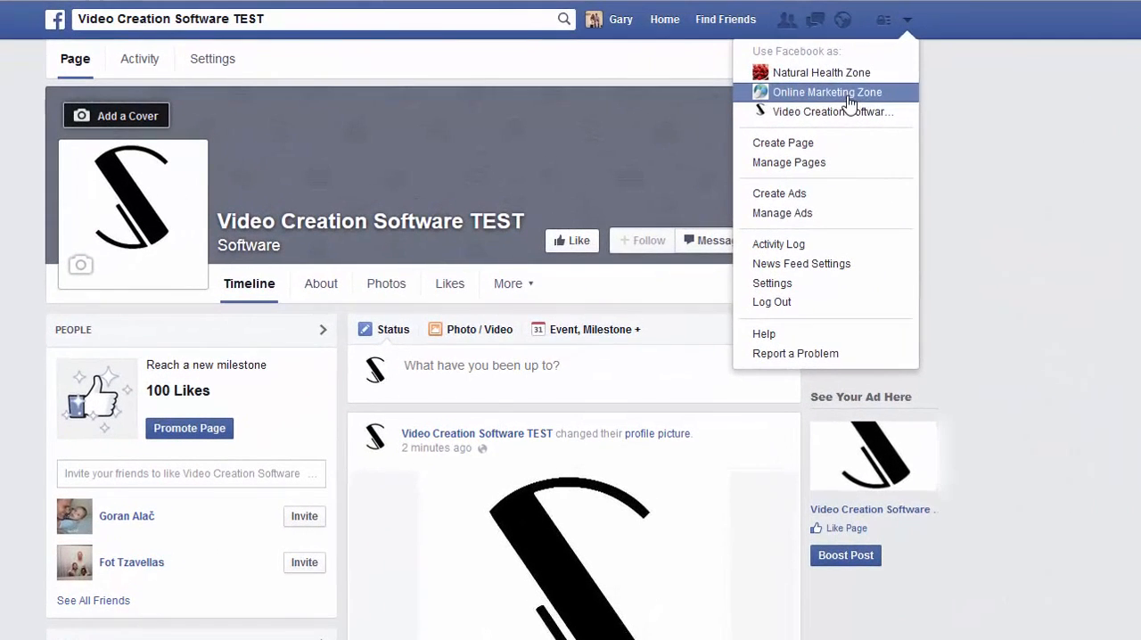
{"action": "left_click", "coordinate": [1125, 102]}
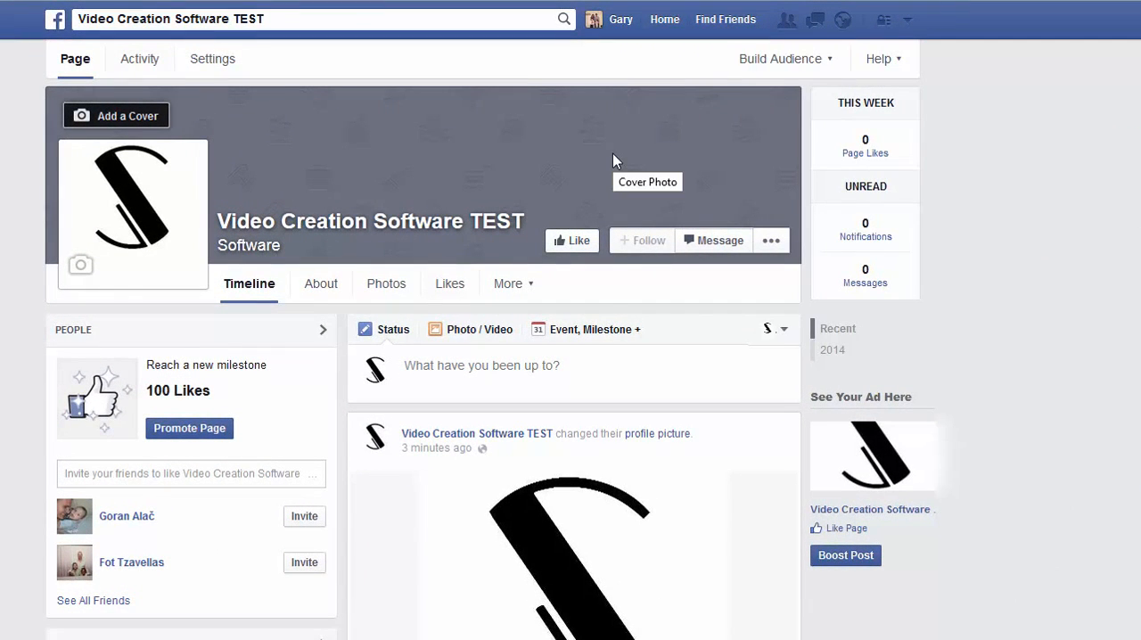
Upload the Blue wallpaper picture as the page's cover photo, reposition it within the banner and save the changes.
{"action": "left_click", "coordinate": [104, 121]}
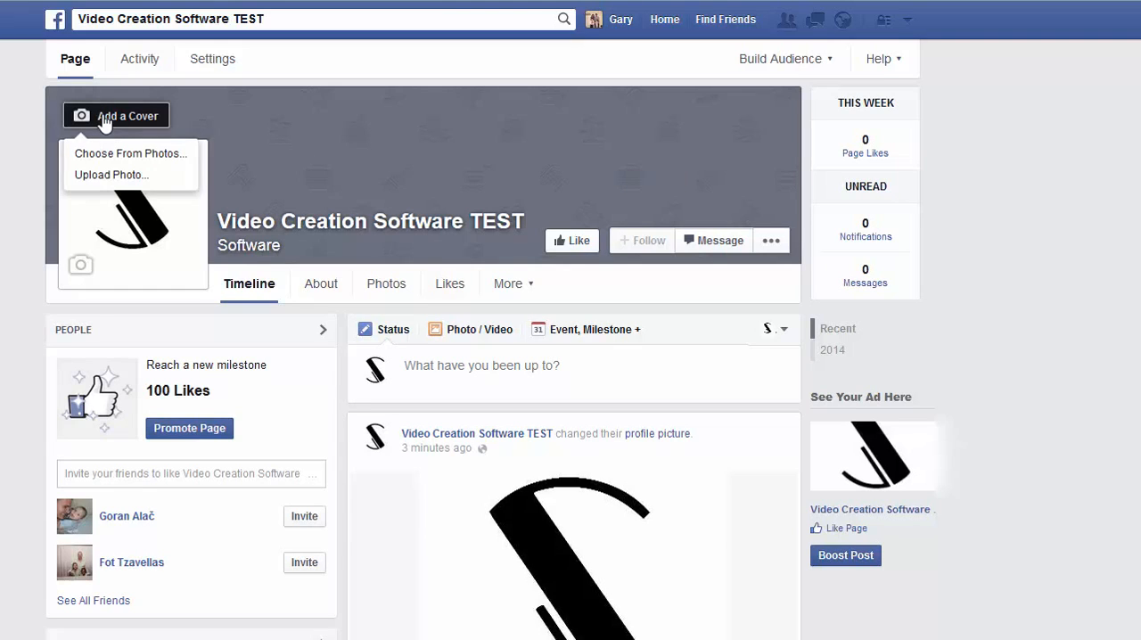
{"action": "left_click", "coordinate": [112, 176]}
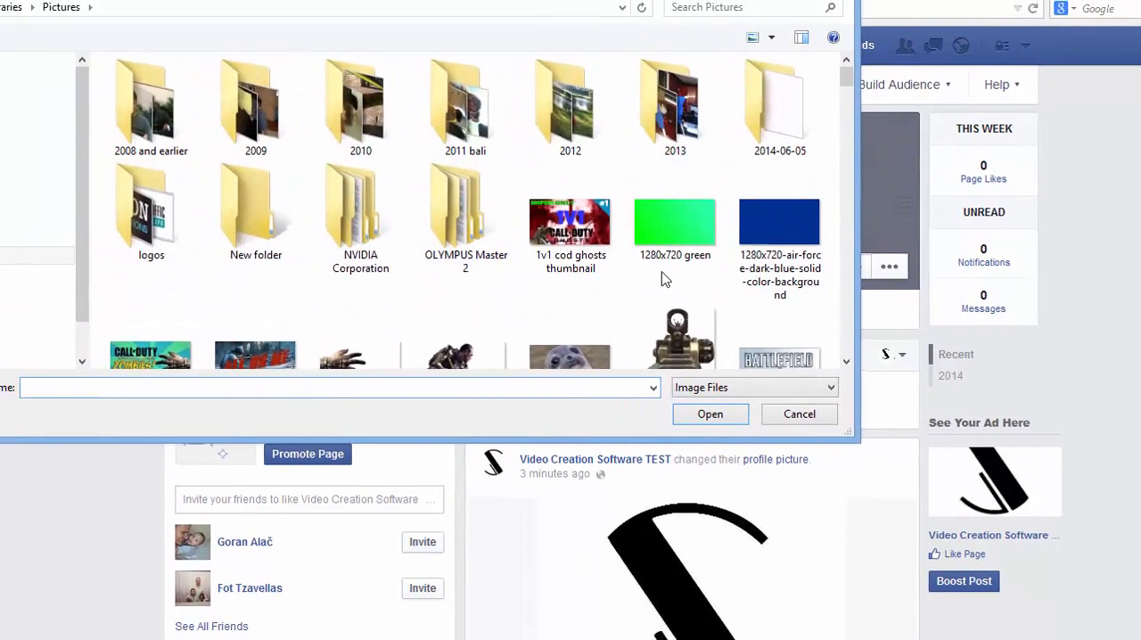
{"action": "left_click_drag", "start_coordinate": [729, 52], "coordinate": [730, 113]}
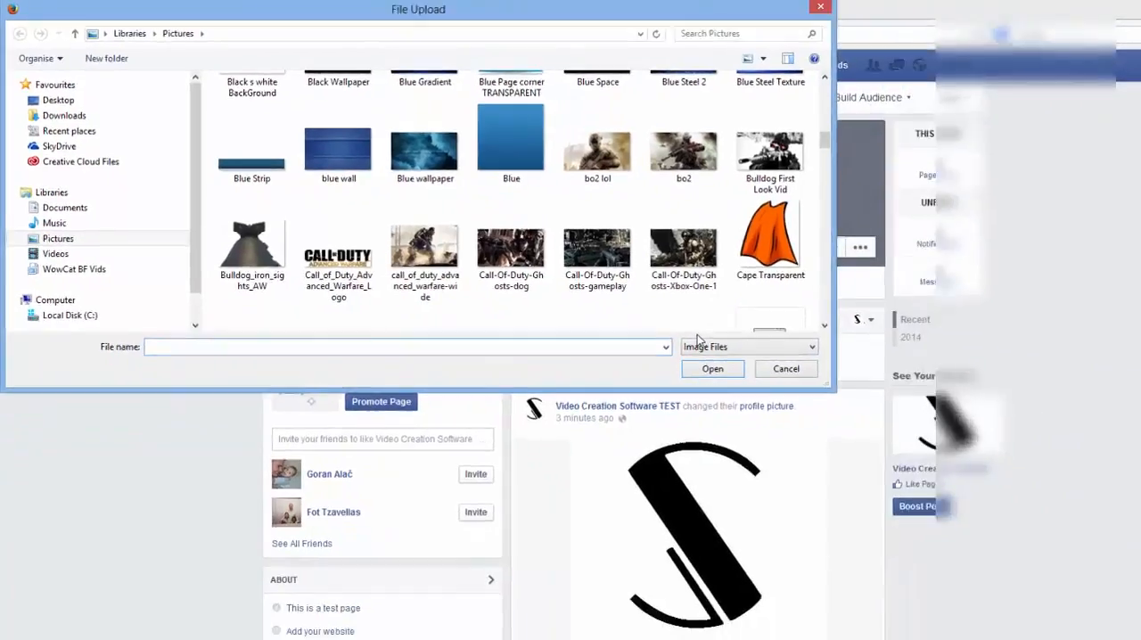
{"action": "left_click", "coordinate": [501, 200]}
{"action": "double_click", "coordinate": [334, 131]}
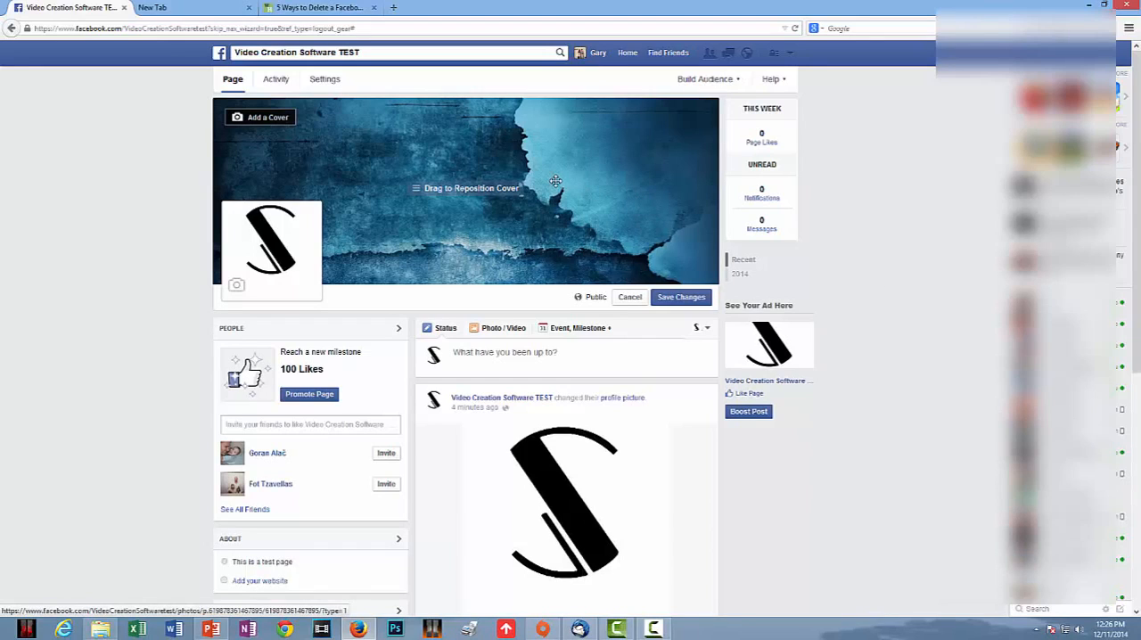
{"action": "left_click_drag", "start_coordinate": [549, 178], "coordinate": [459, 164]}
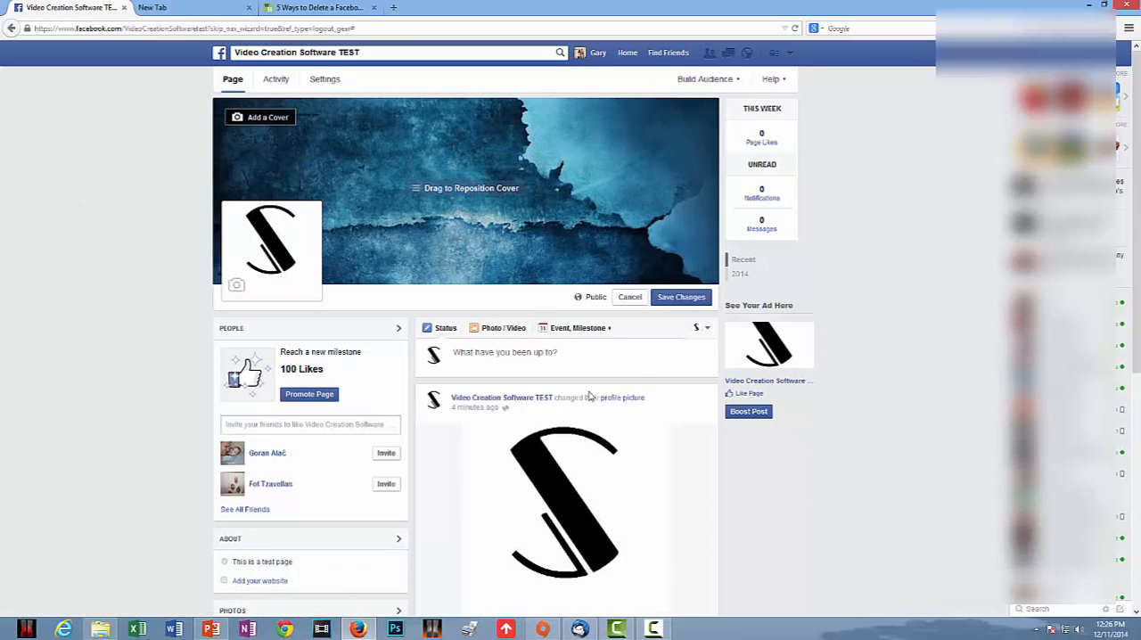
{"action": "left_click", "coordinate": [683, 298]}
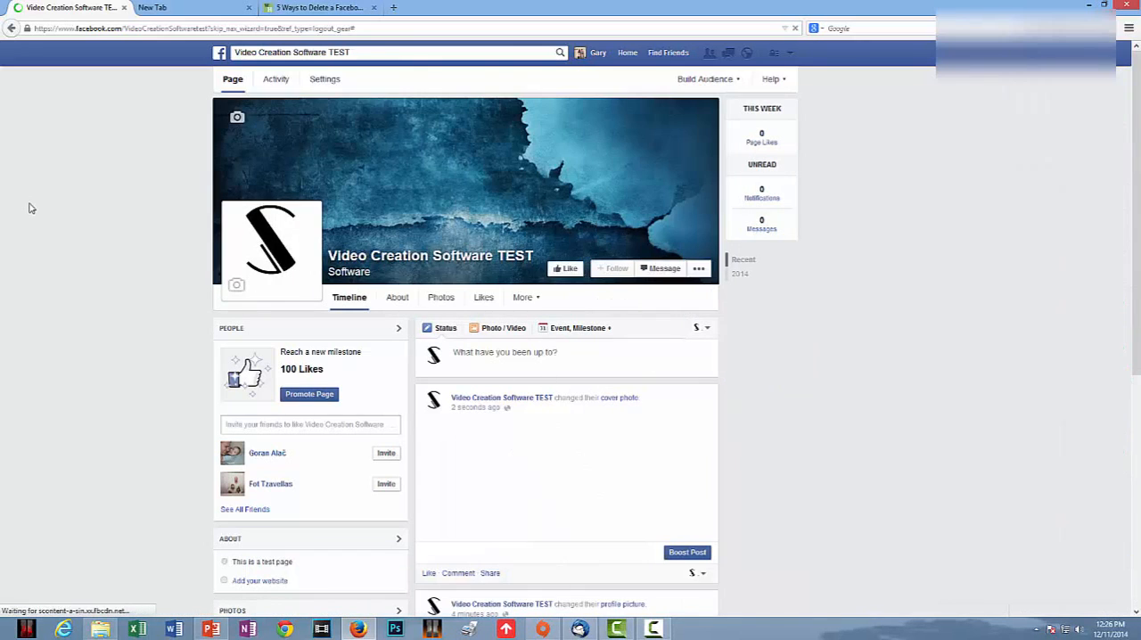
Look over the page's timeline and the identities available for posting, keeping Video Creation Software TEST.
{"action": "scroll", "coordinate": [29, 232], "scroll_direction": "down", "scroll_amount": 3}
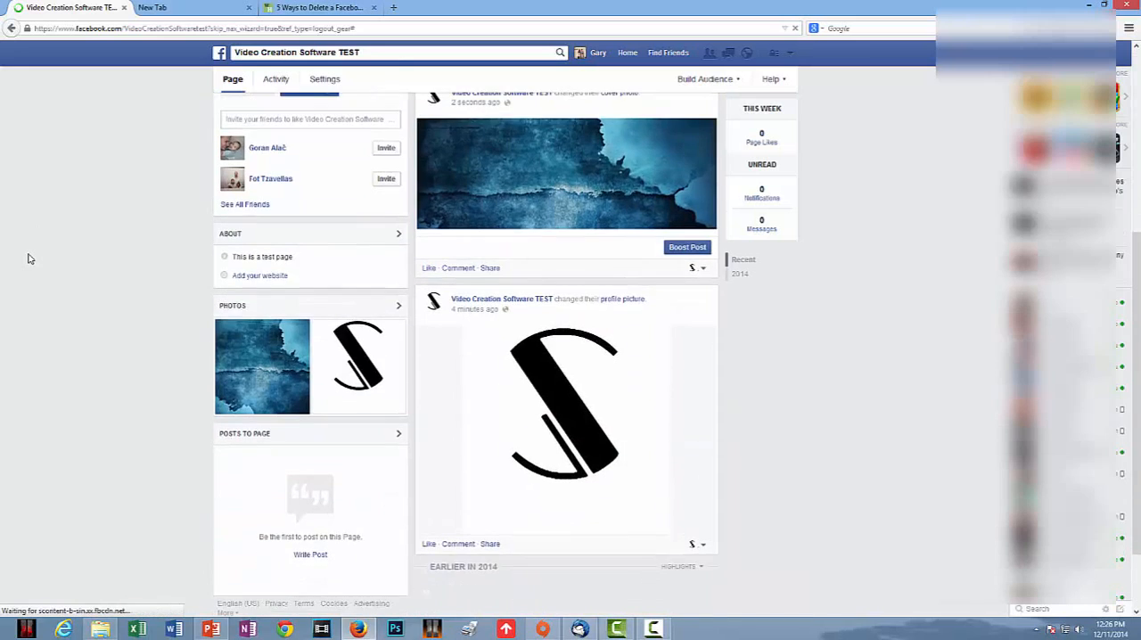
{"action": "scroll", "coordinate": [28, 259], "scroll_direction": "up", "scroll_amount": 1}
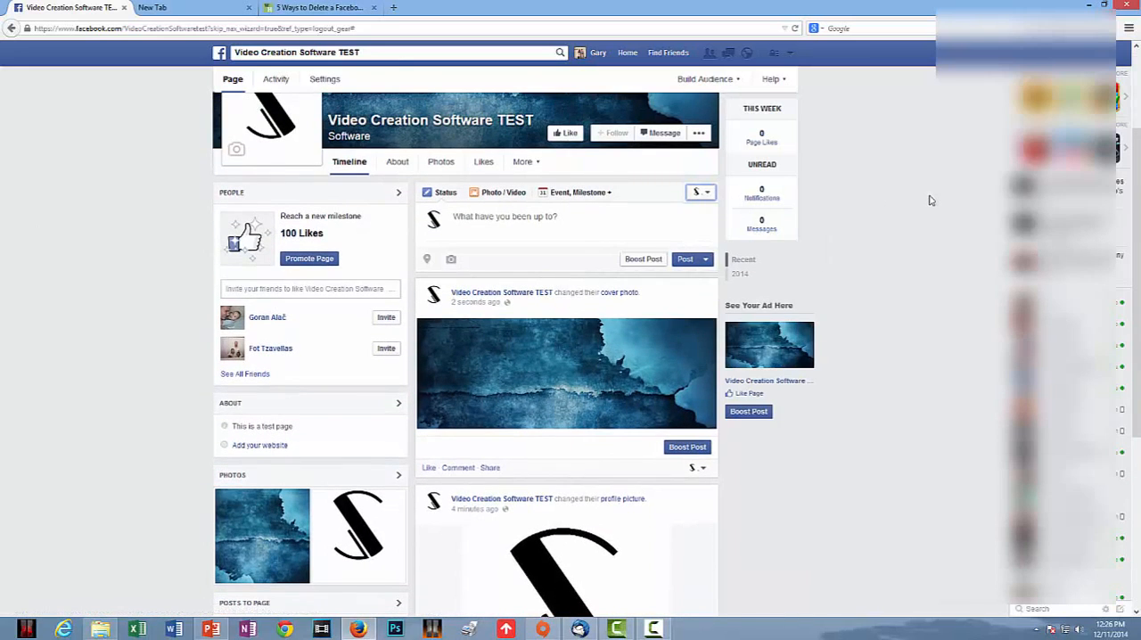
{"action": "left_click", "coordinate": [703, 193]}
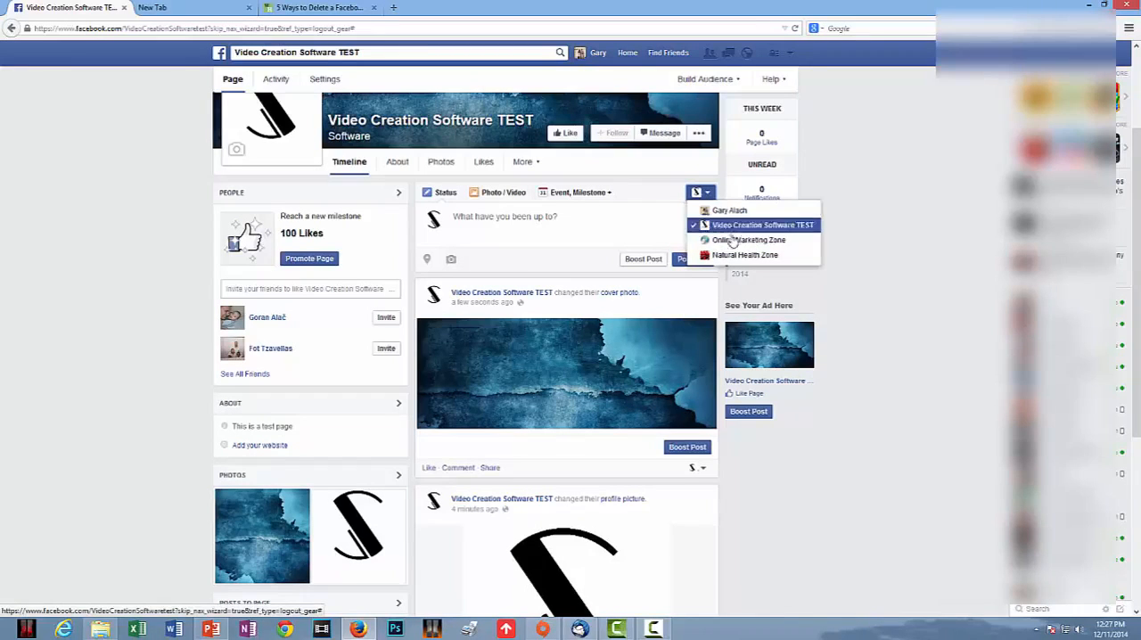
{"action": "left_click", "coordinate": [869, 178]}
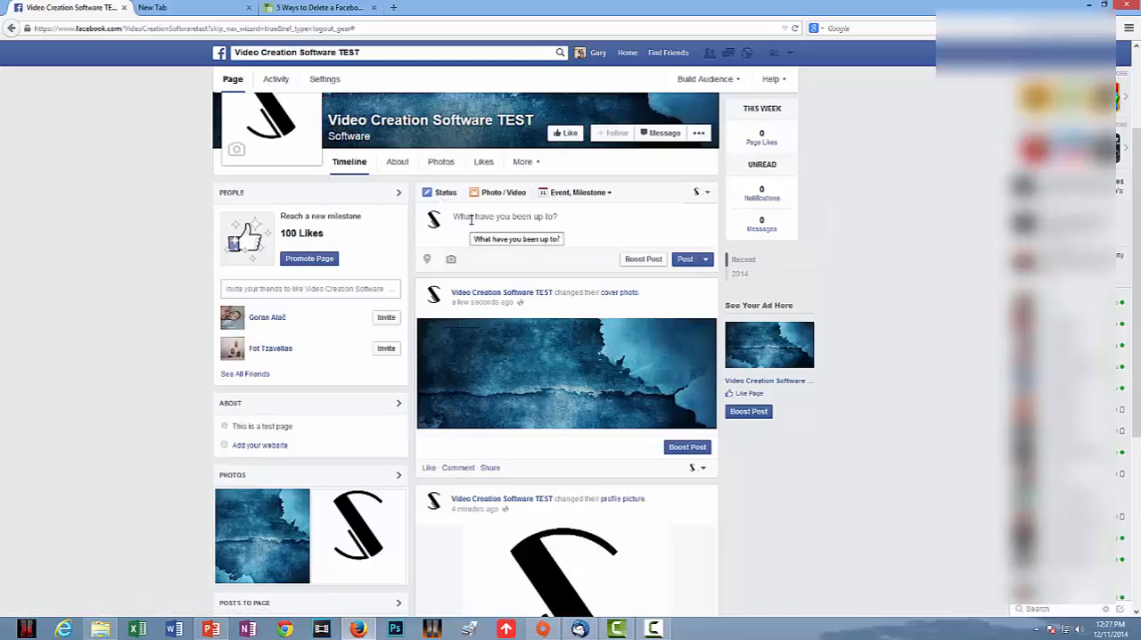
{"action": "scroll", "coordinate": [138, 239], "scroll_direction": "up", "scroll_amount": 2}
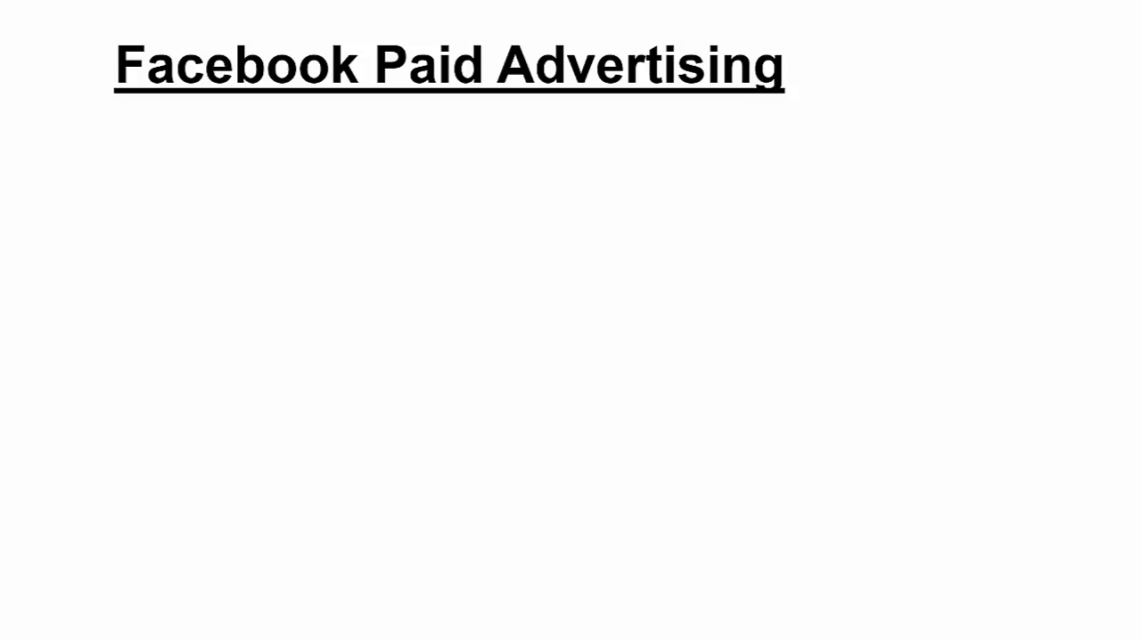
{"action": "left_click", "coordinate": [272, 346]}
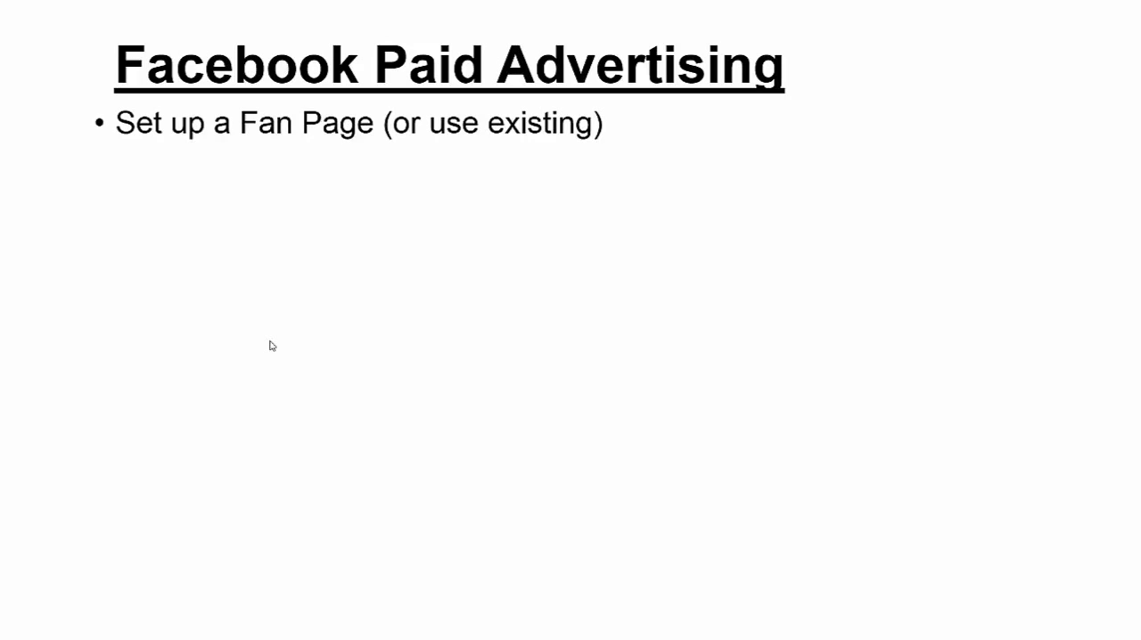
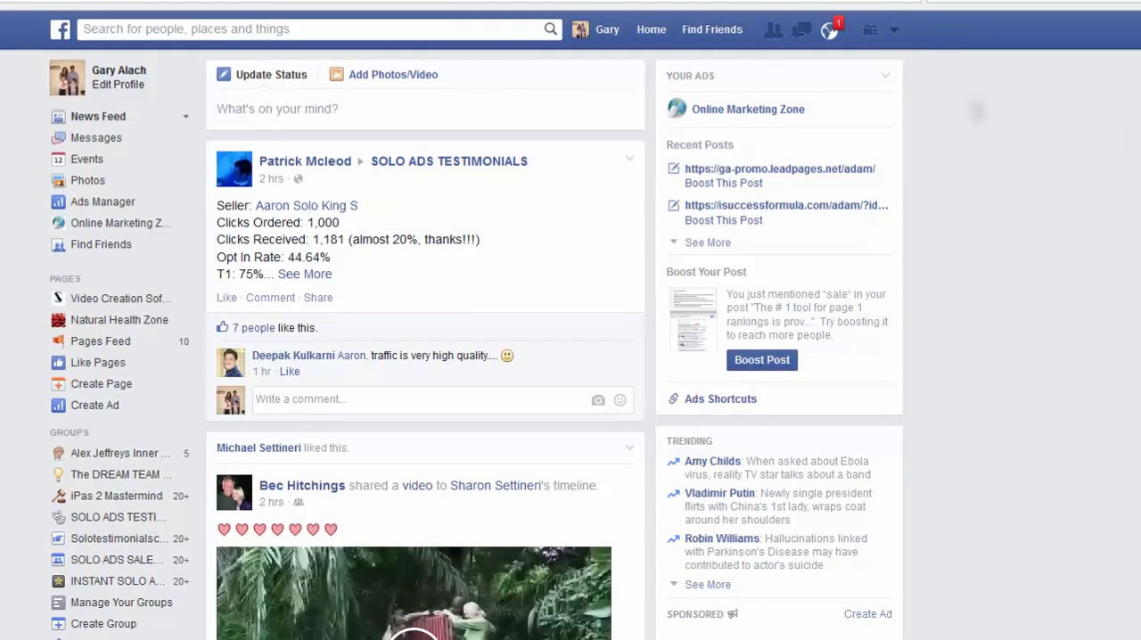
{"action": "left_click", "coordinate": [895, 34]}
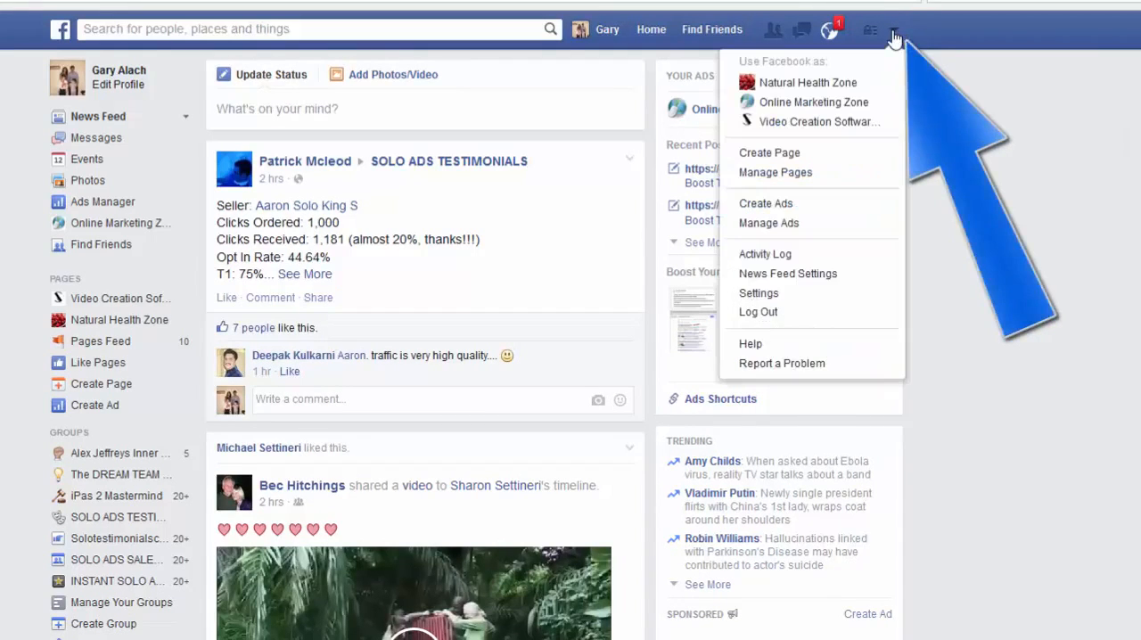
{"action": "left_click", "coordinate": [766, 203]}
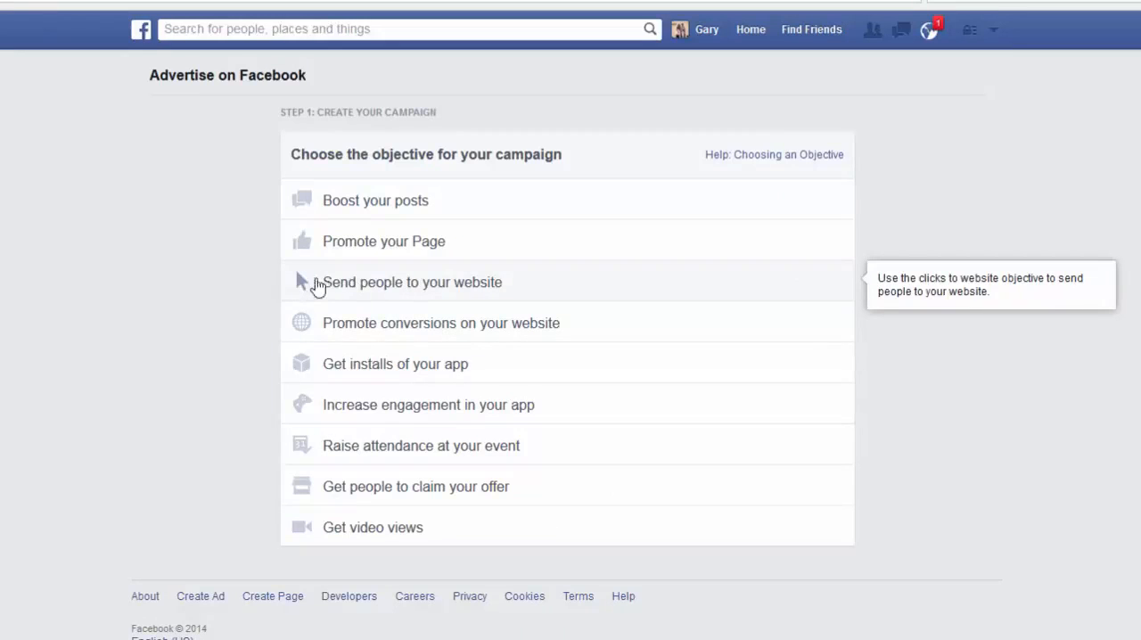
{"action": "left_click", "coordinate": [357, 286]}
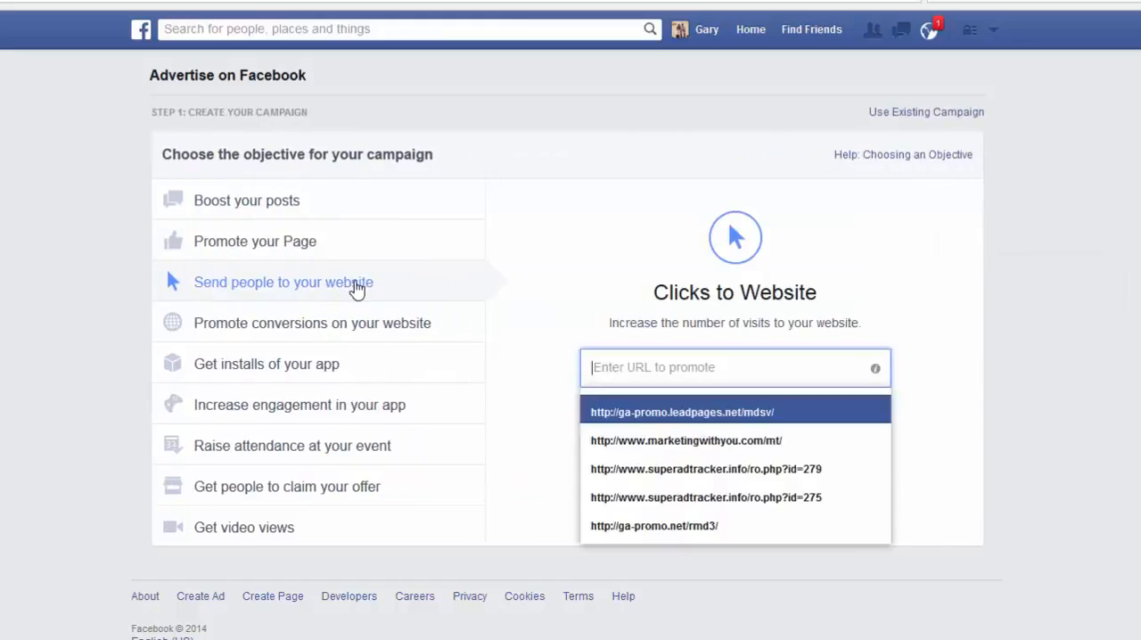
{"action": "left_click", "coordinate": [639, 367]}
{"action": "left_click", "coordinate": [635, 413]}
{"action": "scroll", "coordinate": [633, 474], "scroll_direction": "down", "scroll_amount": 4}
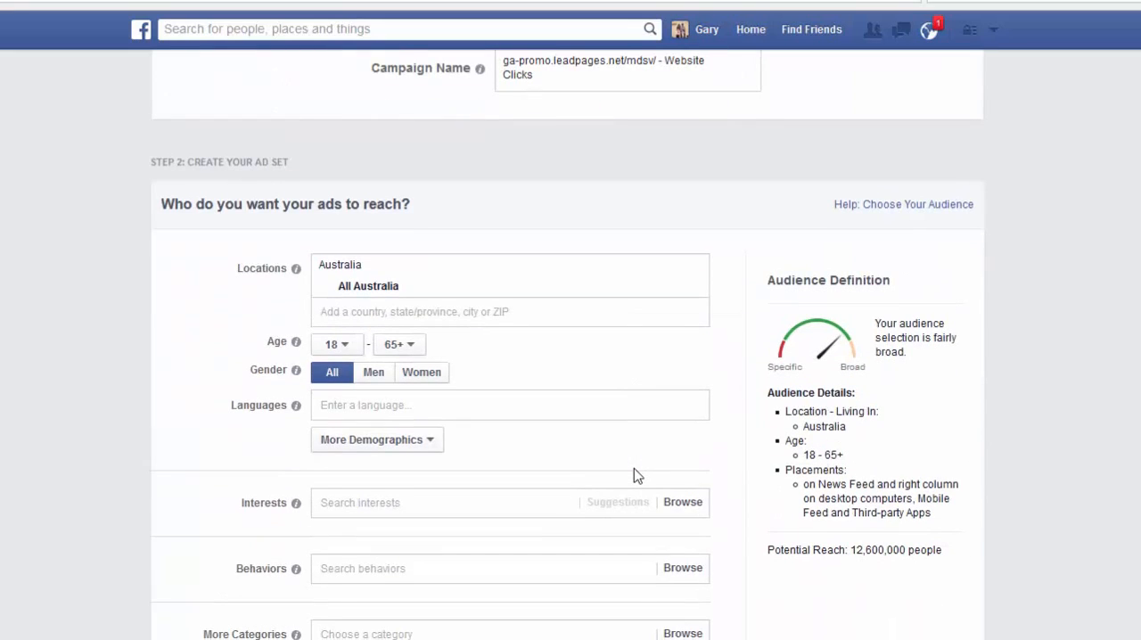
{"action": "scroll", "coordinate": [636, 475], "scroll_direction": "up", "scroll_amount": 4}
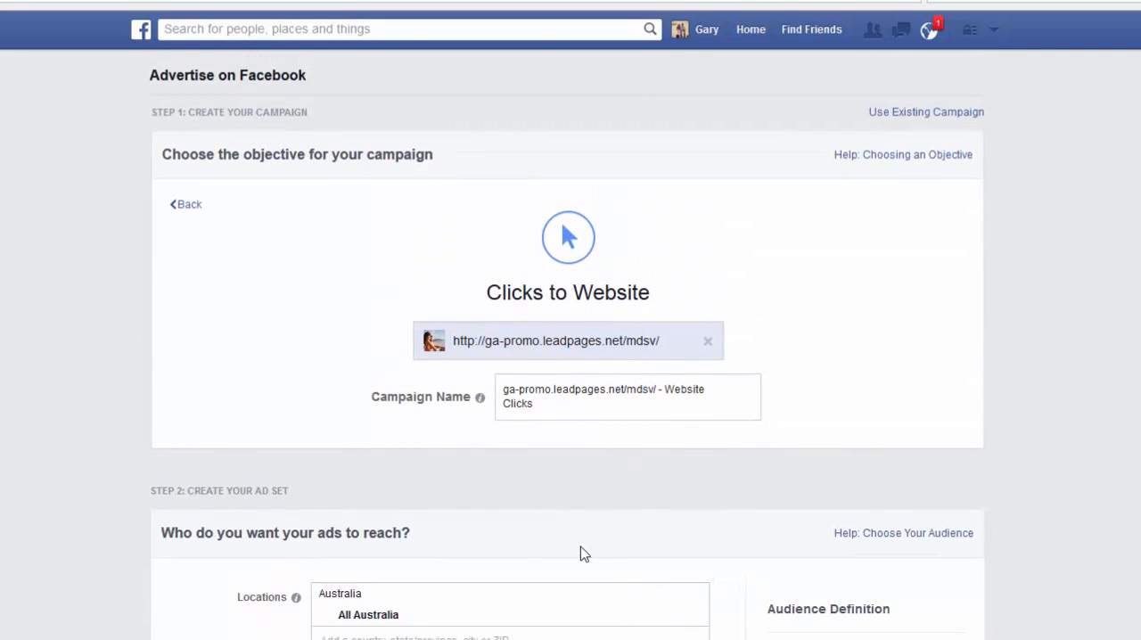
Add United States, United Kingdom, Canada and New Zealand to the ad set's audience locations.
{"action": "scroll", "coordinate": [579, 554], "scroll_direction": "down", "scroll_amount": 4}
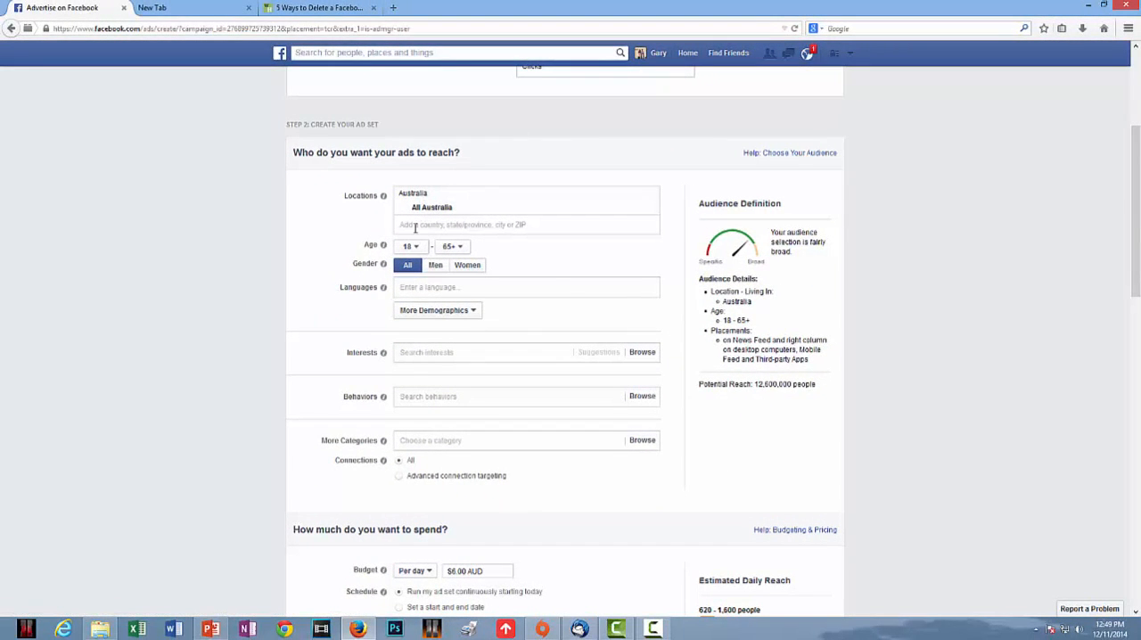
{"action": "left_click", "coordinate": [414, 225]}
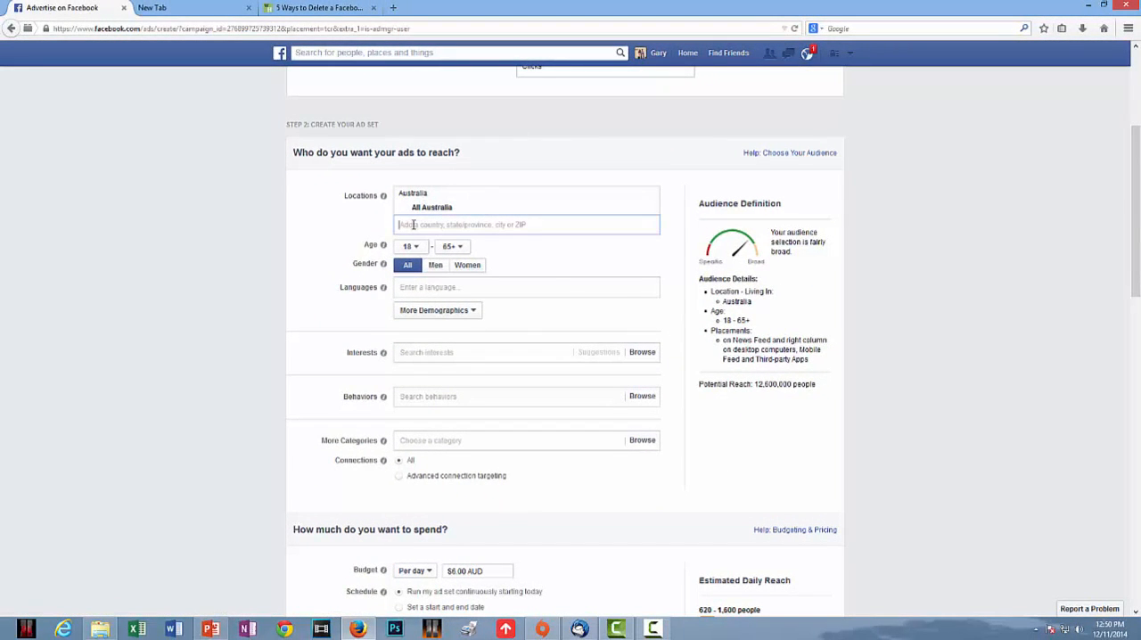
{"action": "type", "text": "United"}
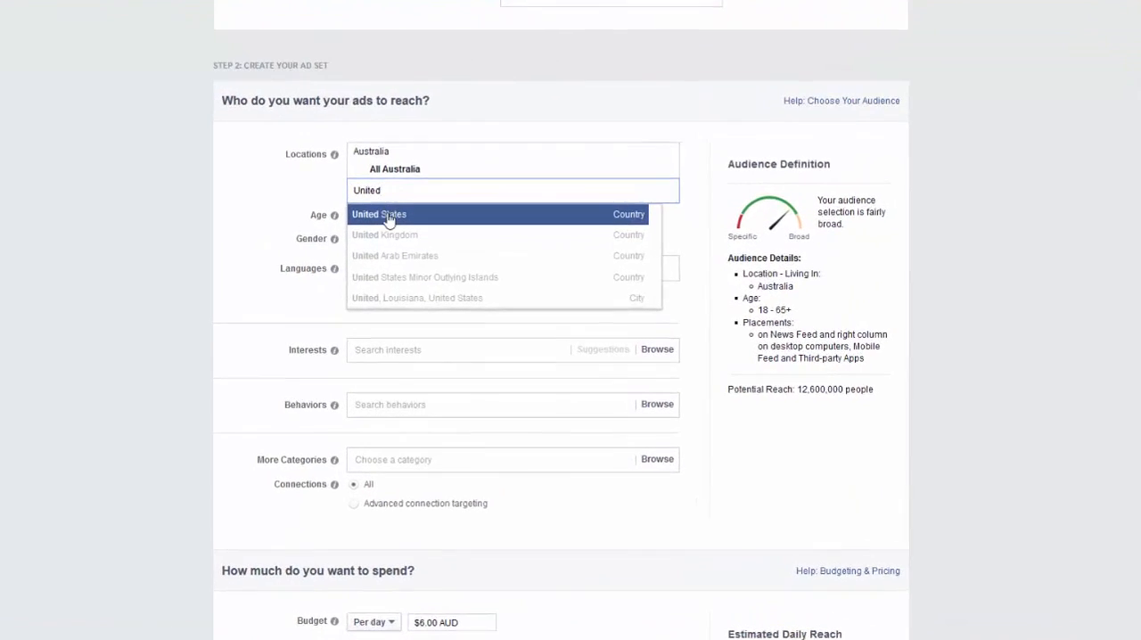
{"action": "key", "text": "Return"}
{"action": "type", "text": "UK"}
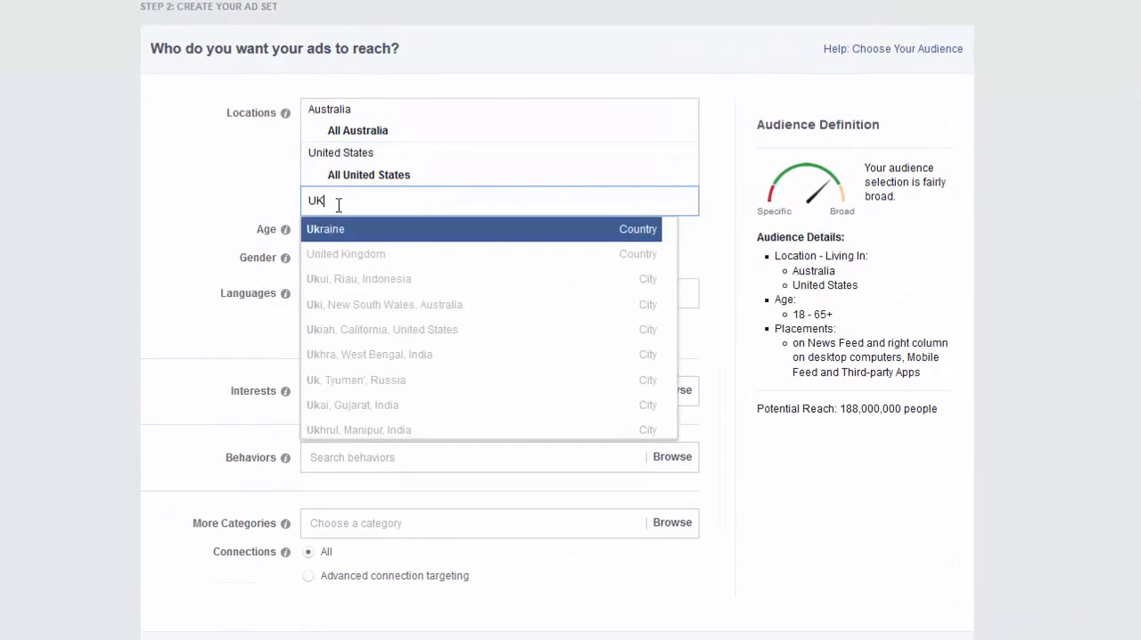
{"action": "left_click", "coordinate": [356, 255]}
{"action": "type", "text": "Canada"}
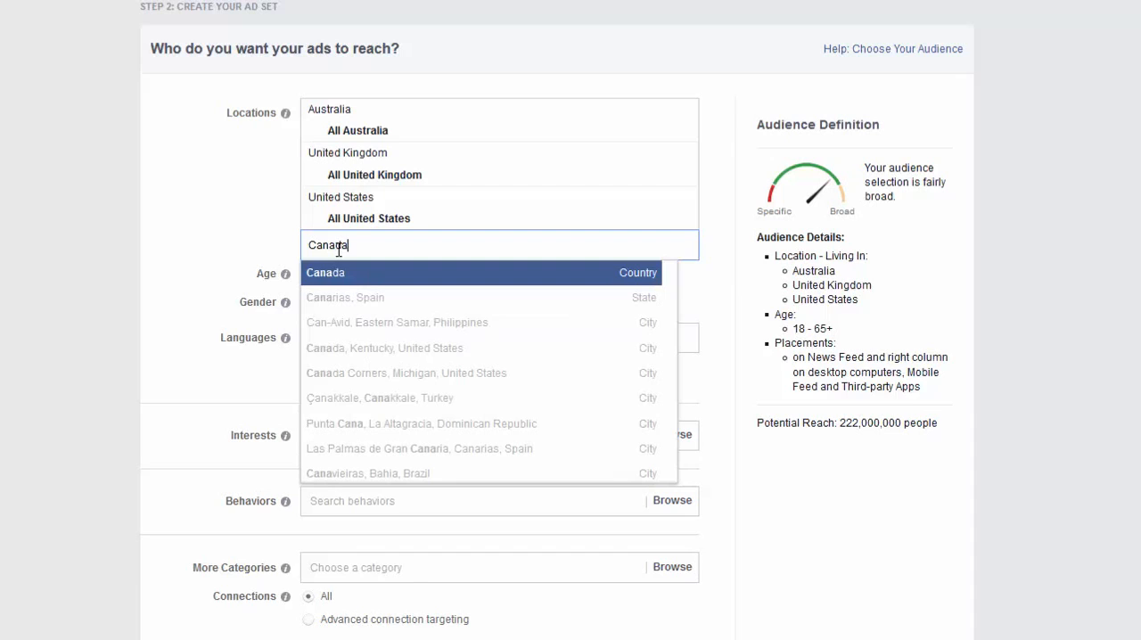
{"action": "key", "text": "Return"}
{"action": "type", "text": "New"}
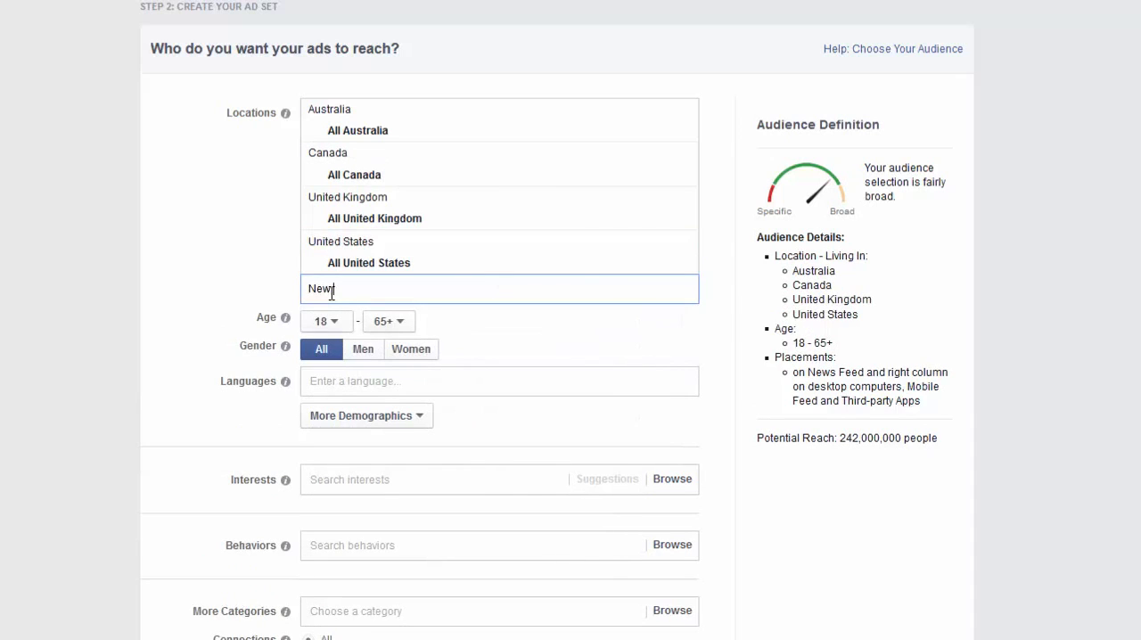
{"action": "key", "text": "Return"}
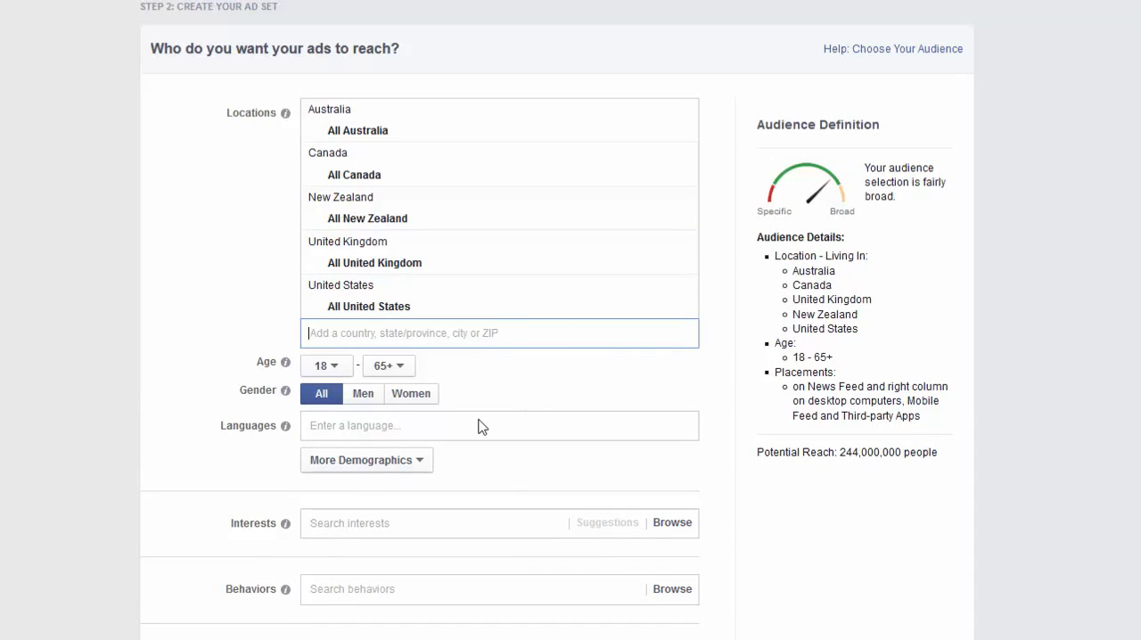
Set the audience age range to 21 through 60.
{"action": "left_click", "coordinate": [332, 366]}
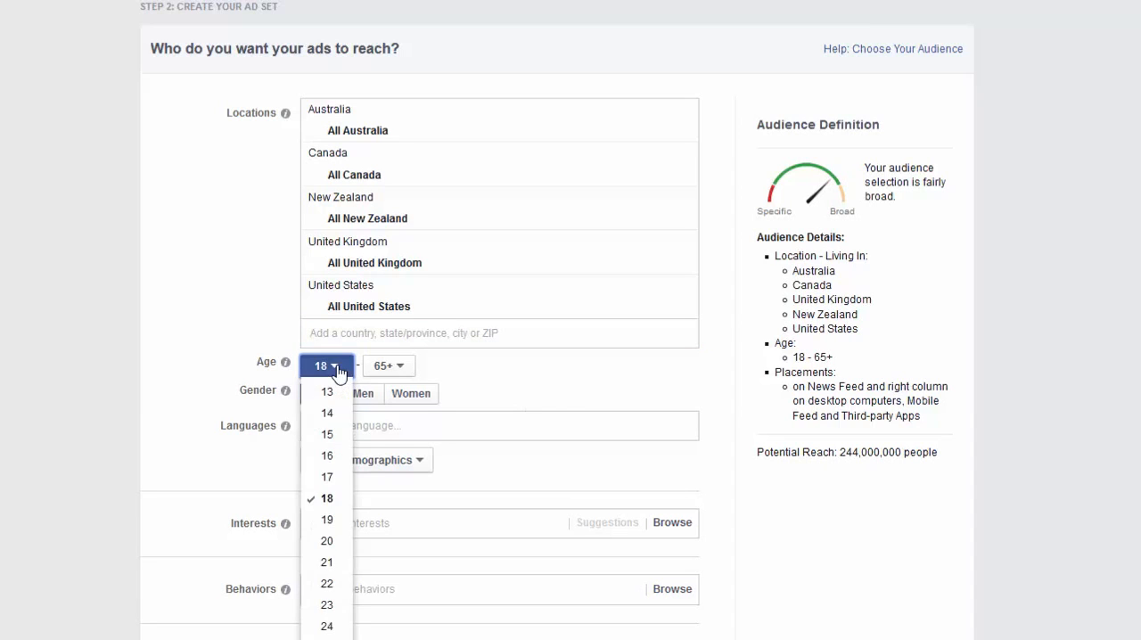
{"action": "left_click", "coordinate": [327, 563]}
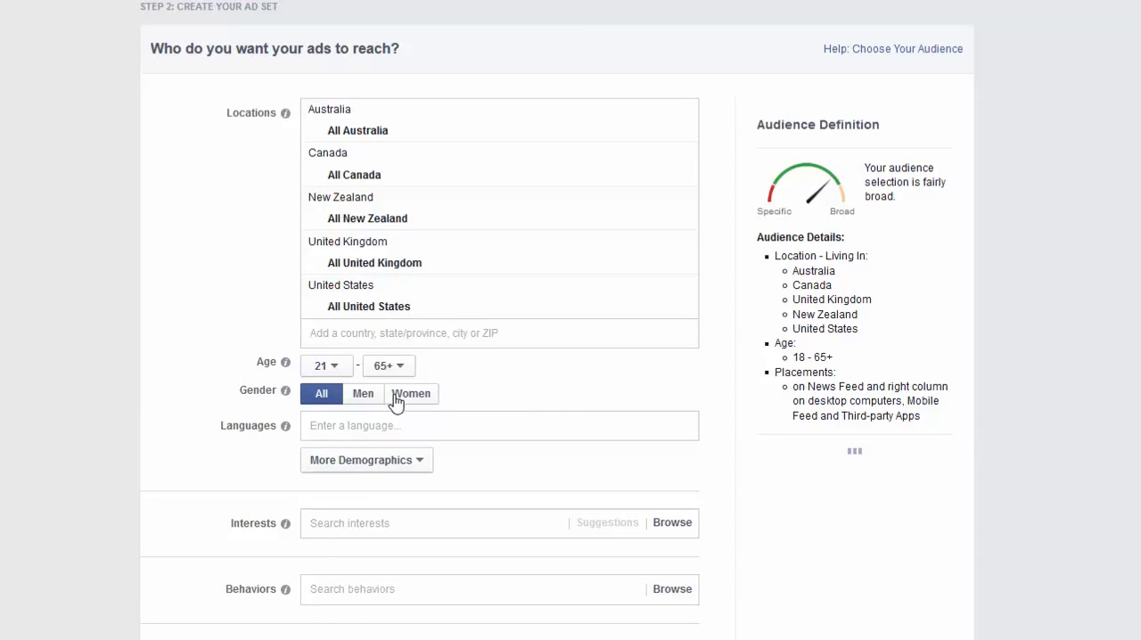
{"action": "left_click", "coordinate": [403, 371]}
{"action": "left_click", "coordinate": [392, 595]}
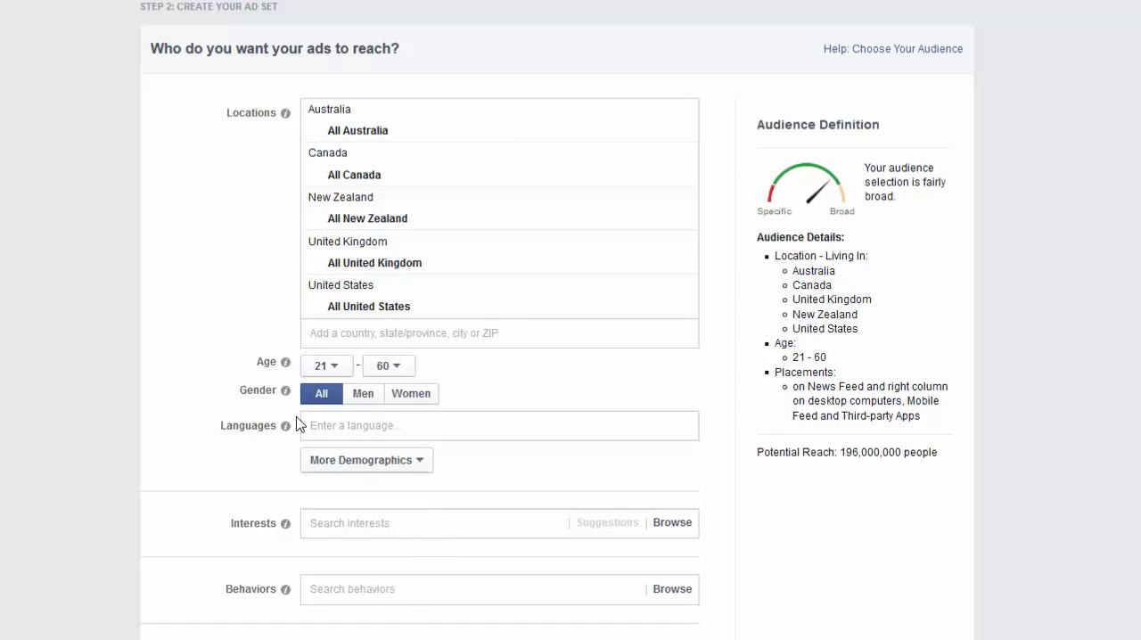
Review the additional demographic options and target the education level Associate degree.
{"action": "left_click", "coordinate": [351, 425]}
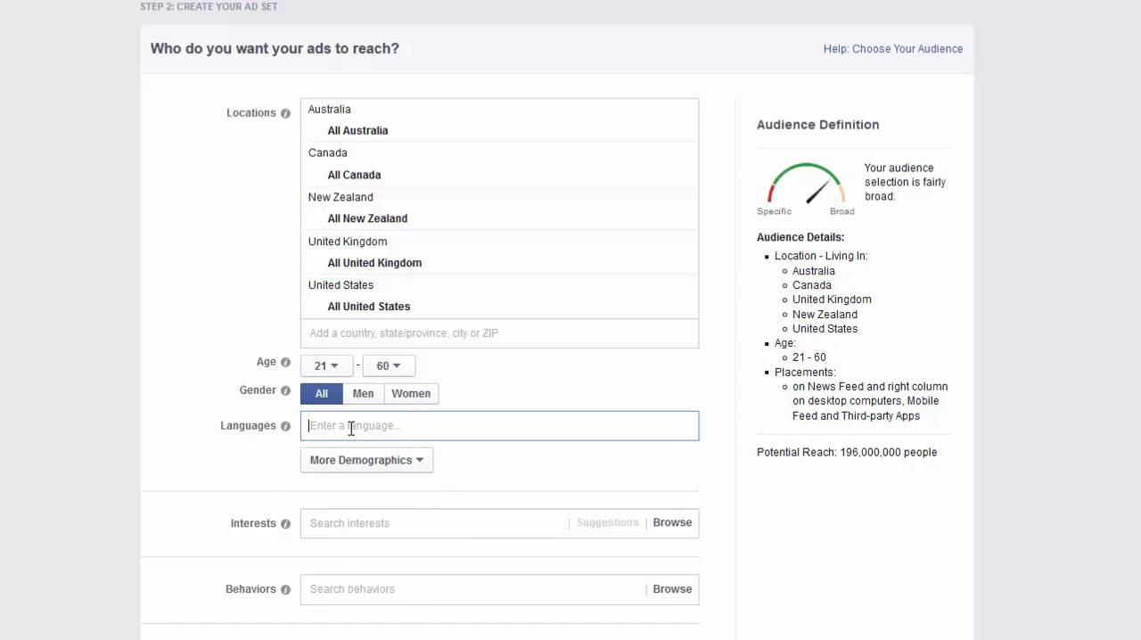
{"action": "left_click", "coordinate": [419, 462]}
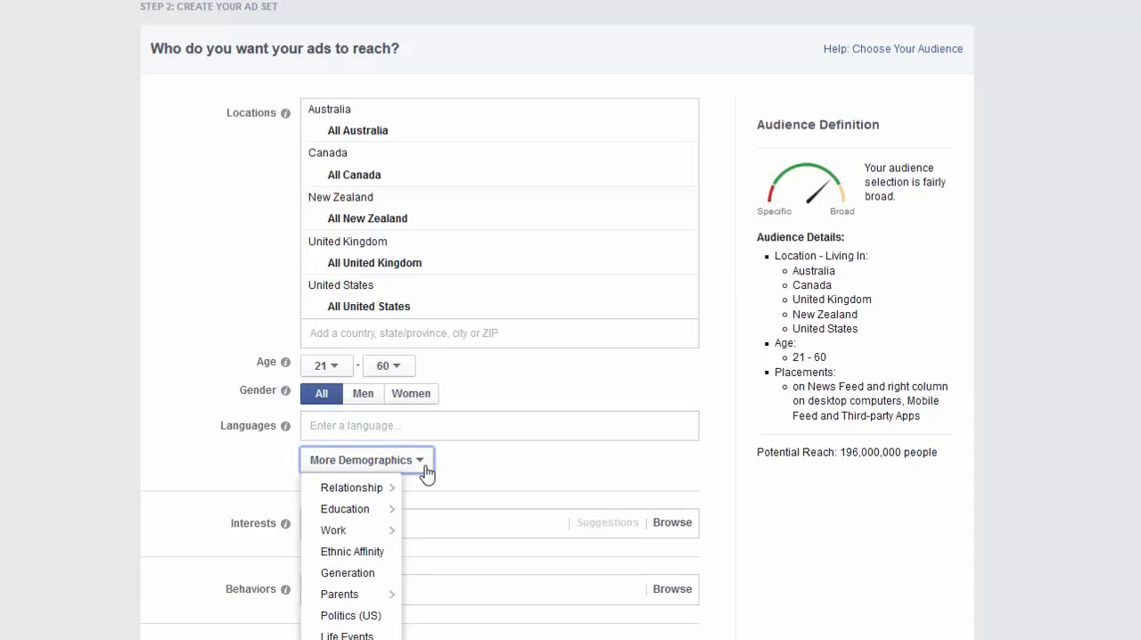
{"action": "mouse_move", "coordinate": [350, 491]}
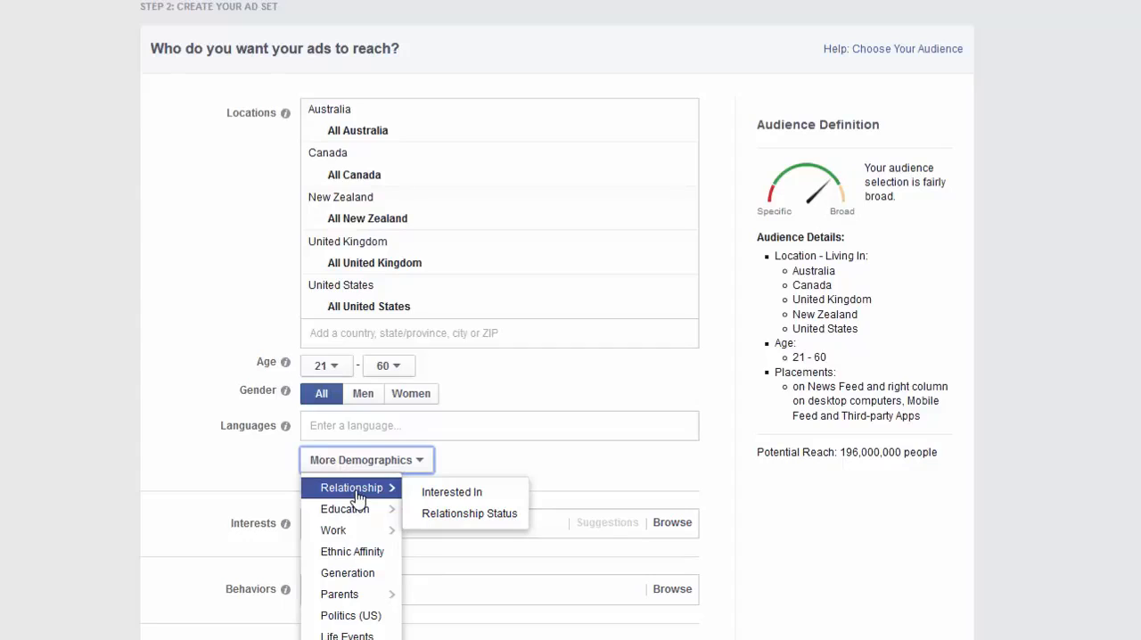
{"action": "mouse_move", "coordinate": [355, 517]}
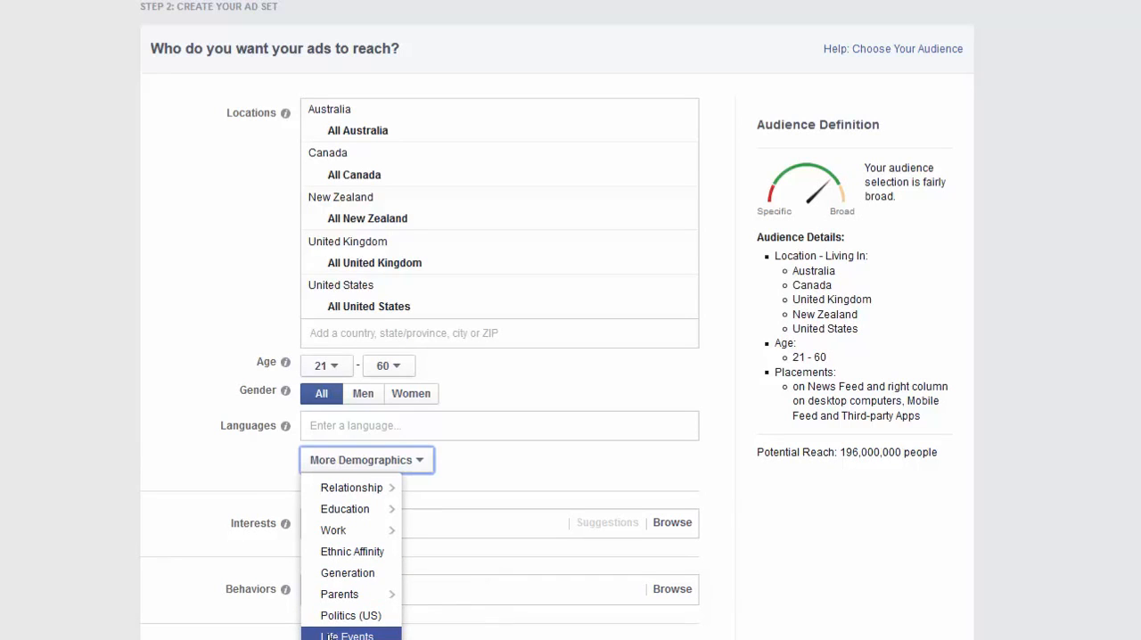
{"action": "left_click", "coordinate": [191, 454]}
{"action": "left_click", "coordinate": [366, 460]}
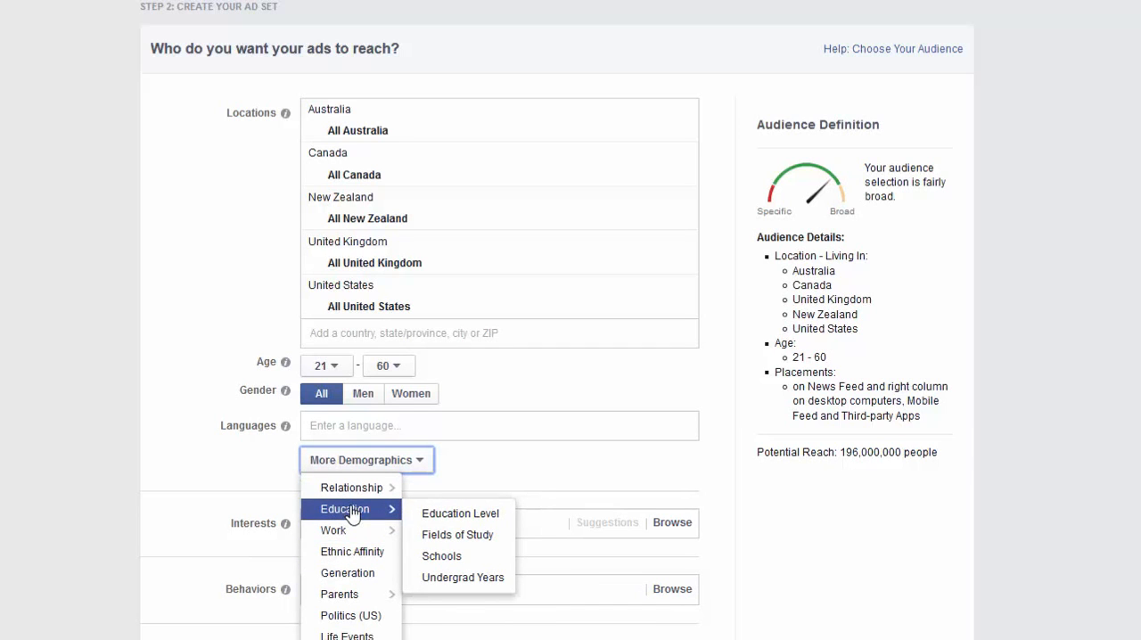
{"action": "left_click", "coordinate": [439, 516]}
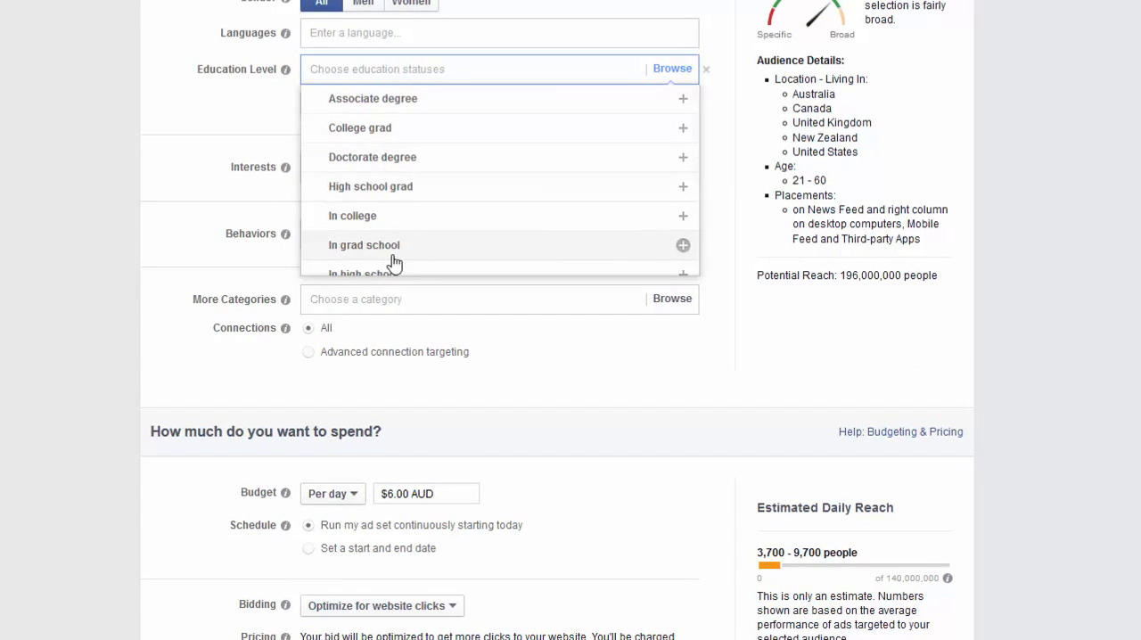
{"action": "left_click", "coordinate": [395, 100]}
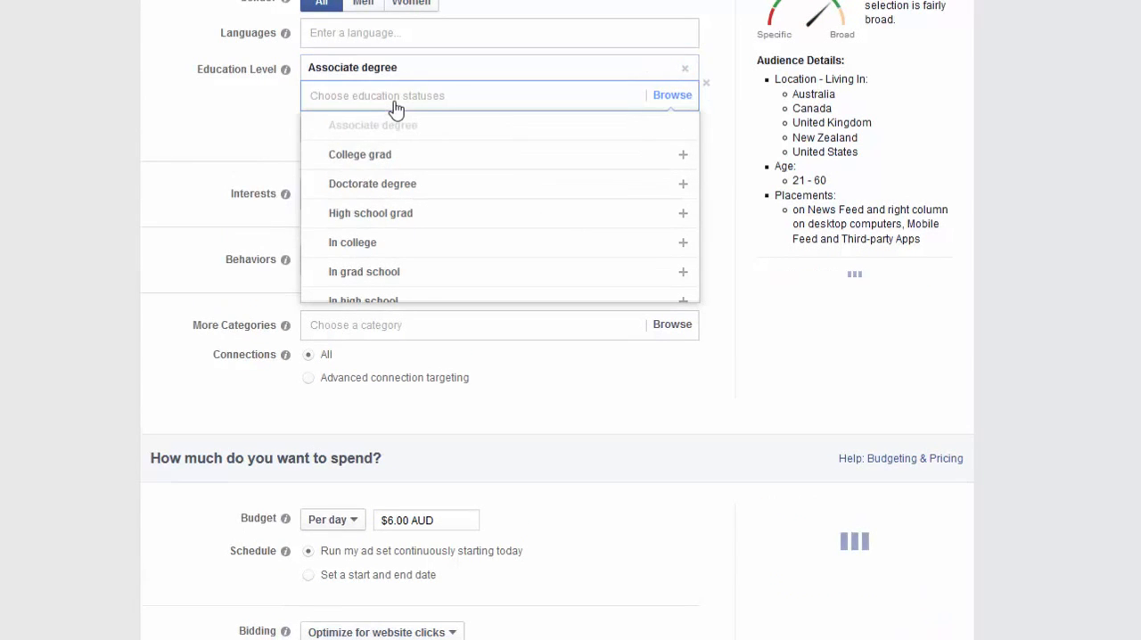
Set the audience language to English (All).
{"action": "left_click", "coordinate": [348, 33]}
{"action": "type", "text": "e"}
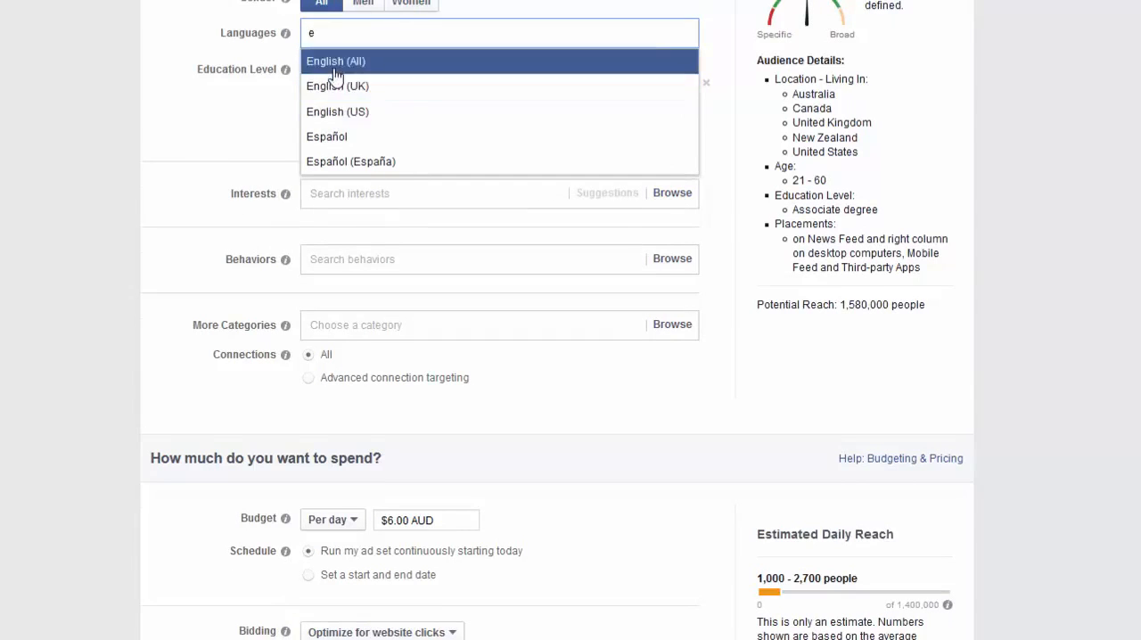
{"action": "left_click", "coordinate": [336, 64]}
{"action": "left_click", "coordinate": [362, 60]}
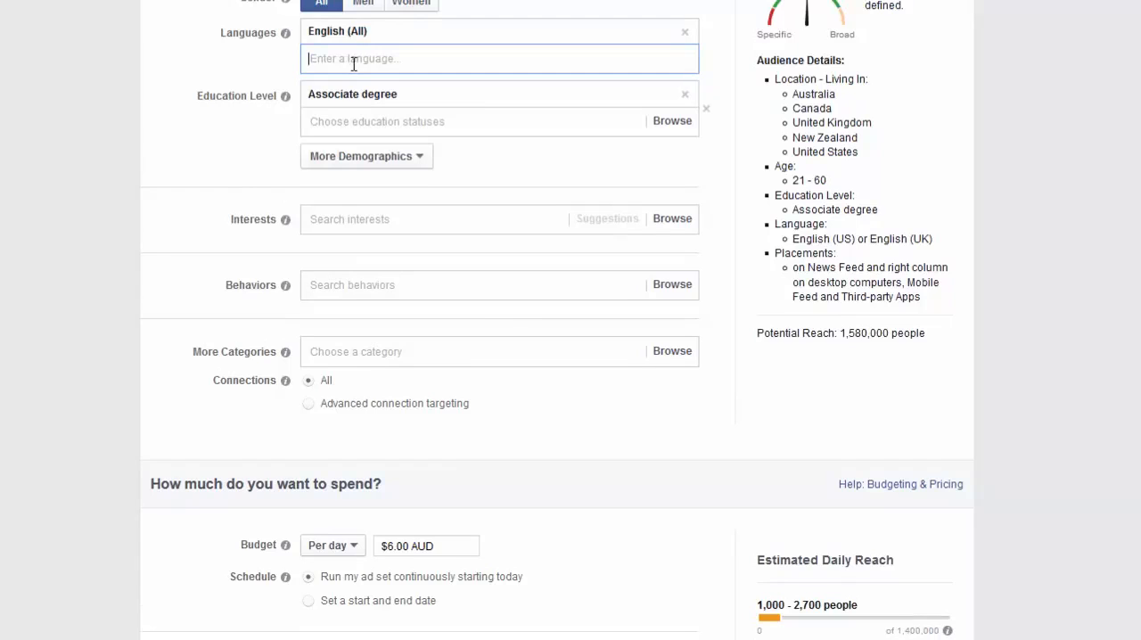
Add the marketers Frank Kern, Ryan Deiss and Mike Filsaime to the audience's interests.
{"action": "left_click", "coordinate": [360, 221]}
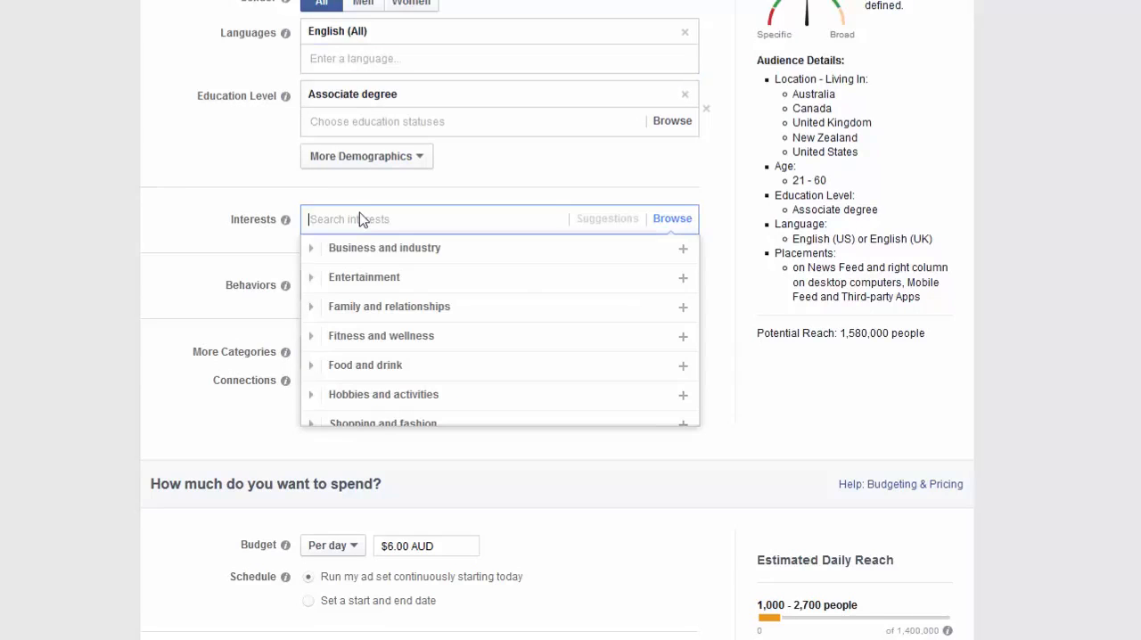
{"action": "type", "text": "Frank"}
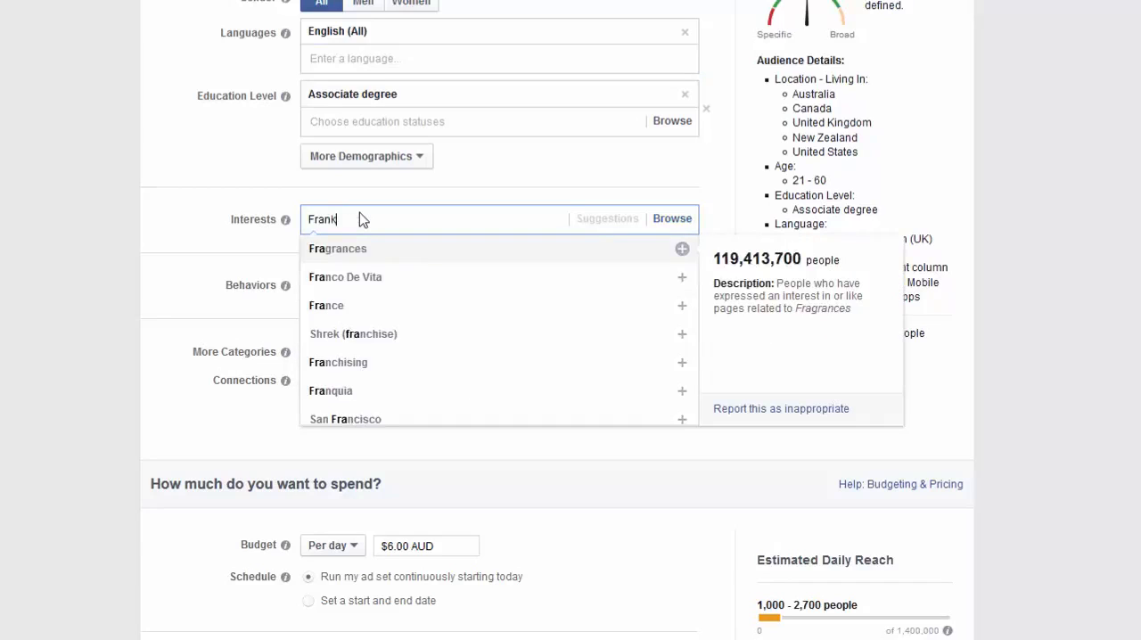
{"action": "type", "text": " Kern"}
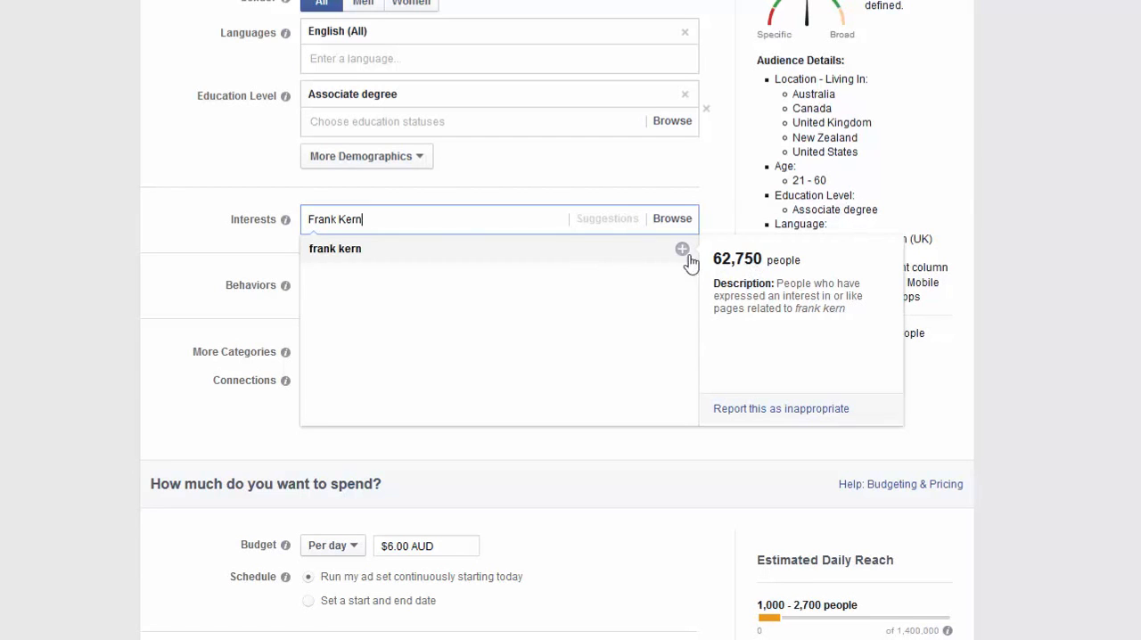
{"action": "left_click", "coordinate": [362, 258]}
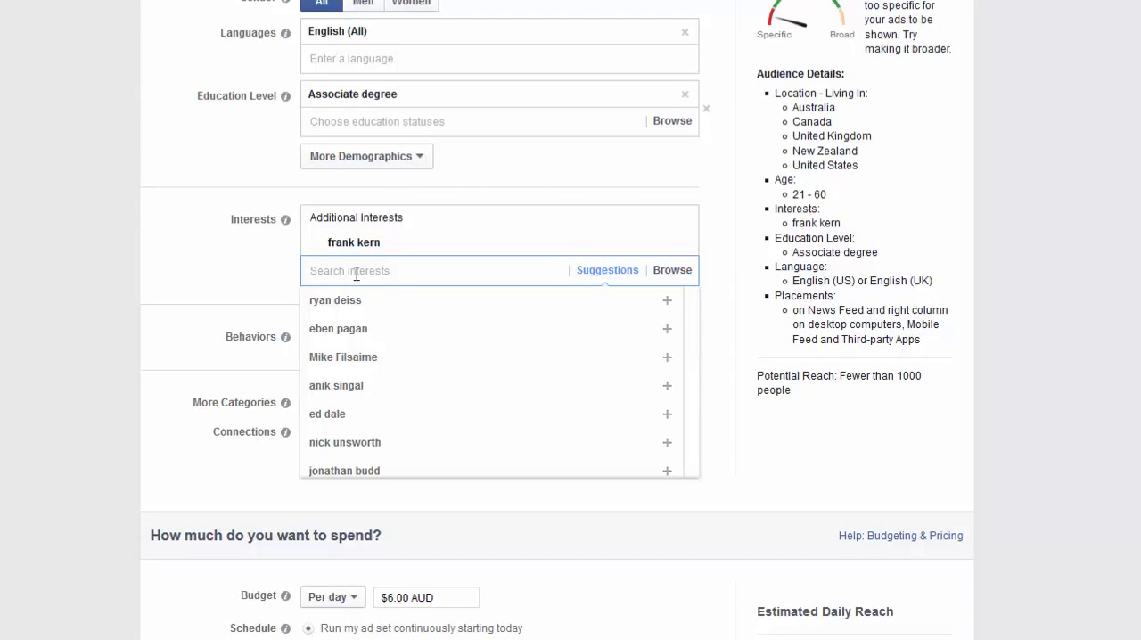
{"action": "left_click", "coordinate": [332, 305]}
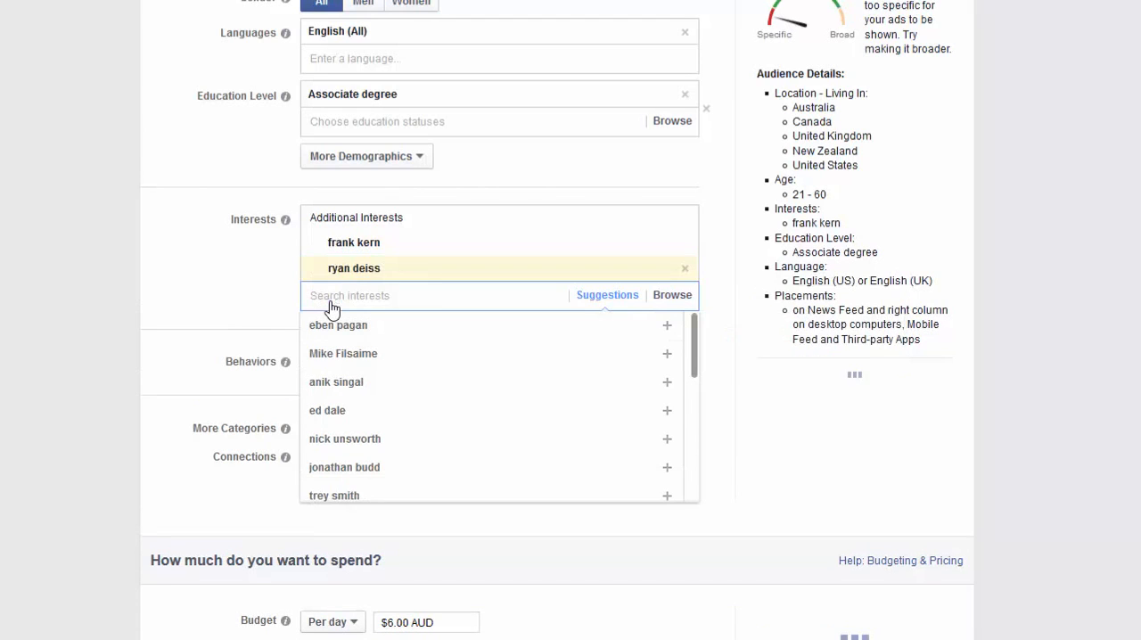
{"action": "left_click", "coordinate": [336, 358]}
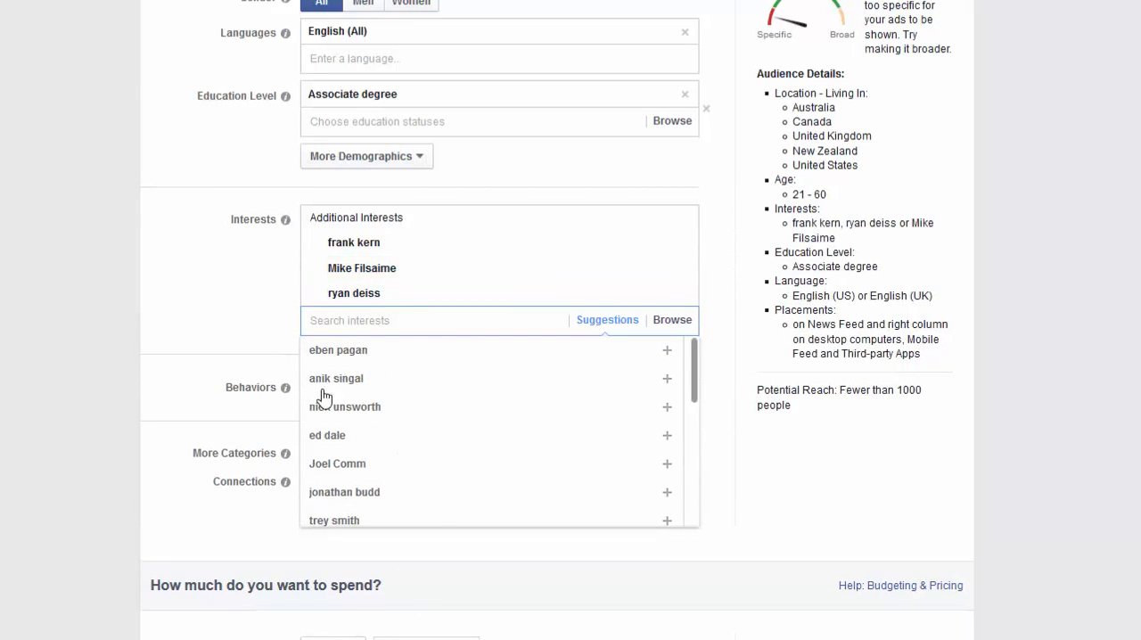
Add network marketing pro and ClickBank to the audience's interests.
{"action": "left_click", "coordinate": [348, 319]}
{"action": "type", "text": "network mar"}
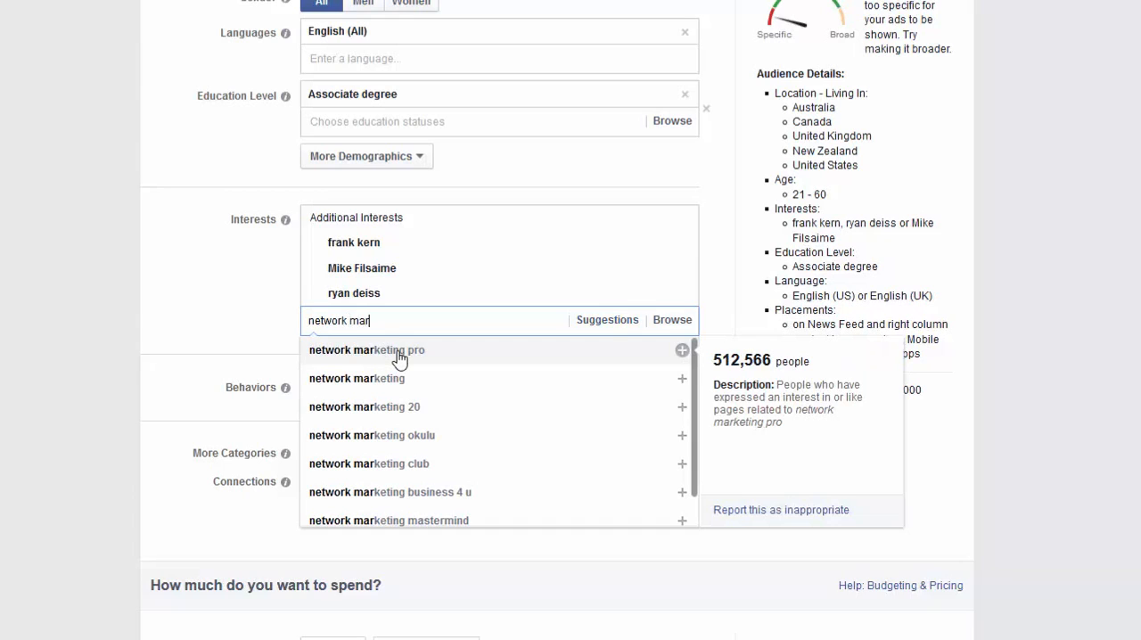
{"action": "left_click", "coordinate": [398, 357]}
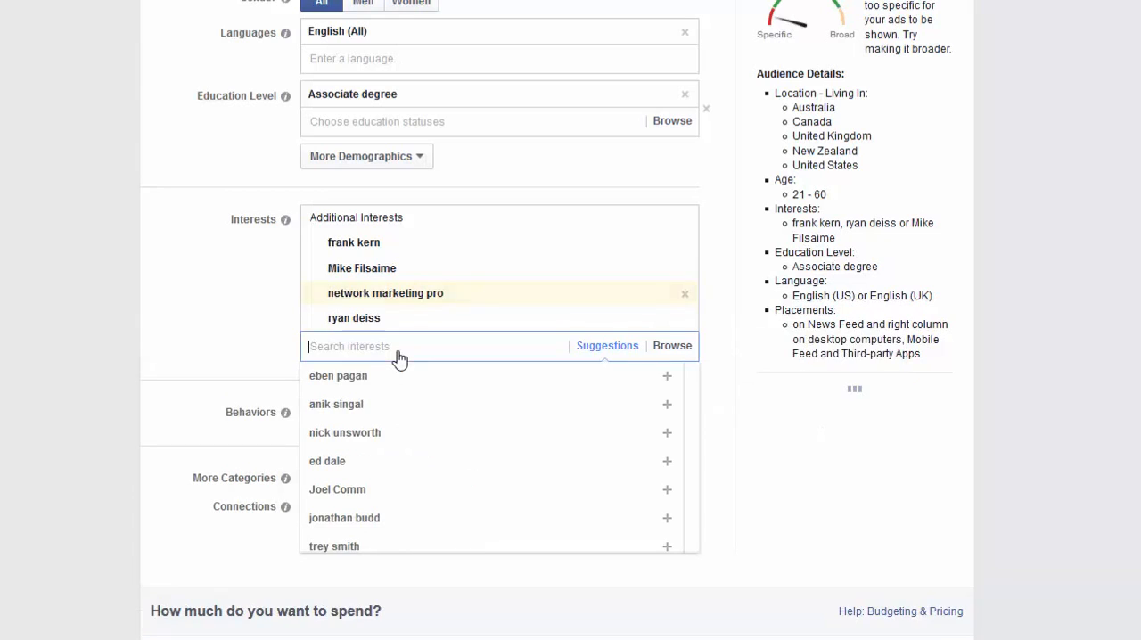
{"action": "type", "text": "clickbank"}
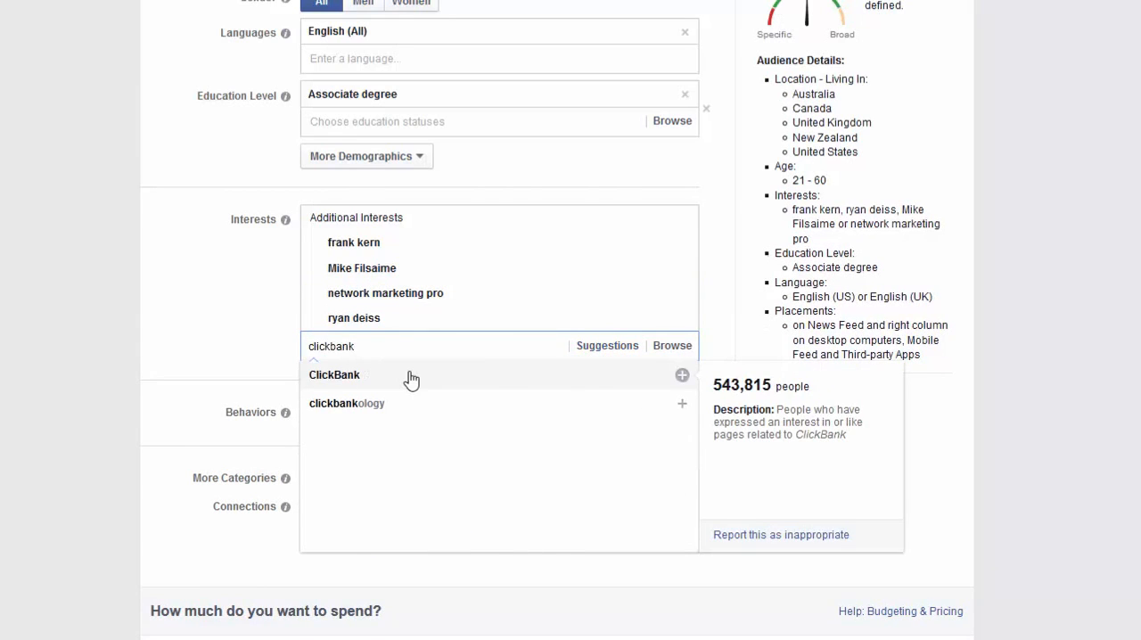
{"action": "left_click", "coordinate": [411, 380]}
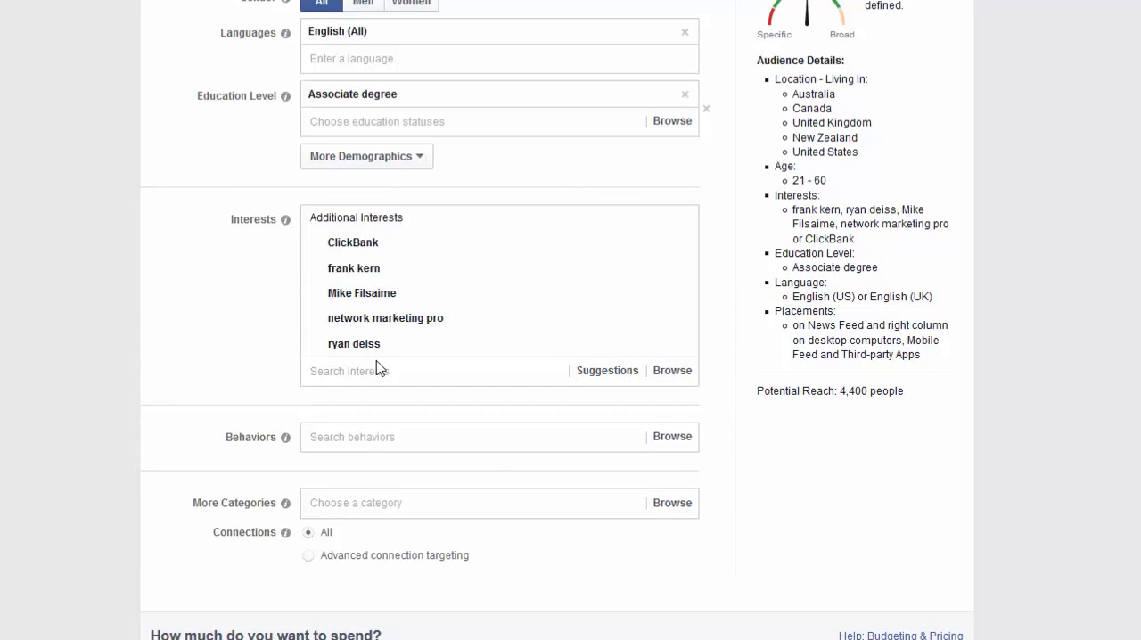
Add Online spenders (Active) from the digital activities to the audience's behaviors.
{"action": "left_click", "coordinate": [318, 439]}
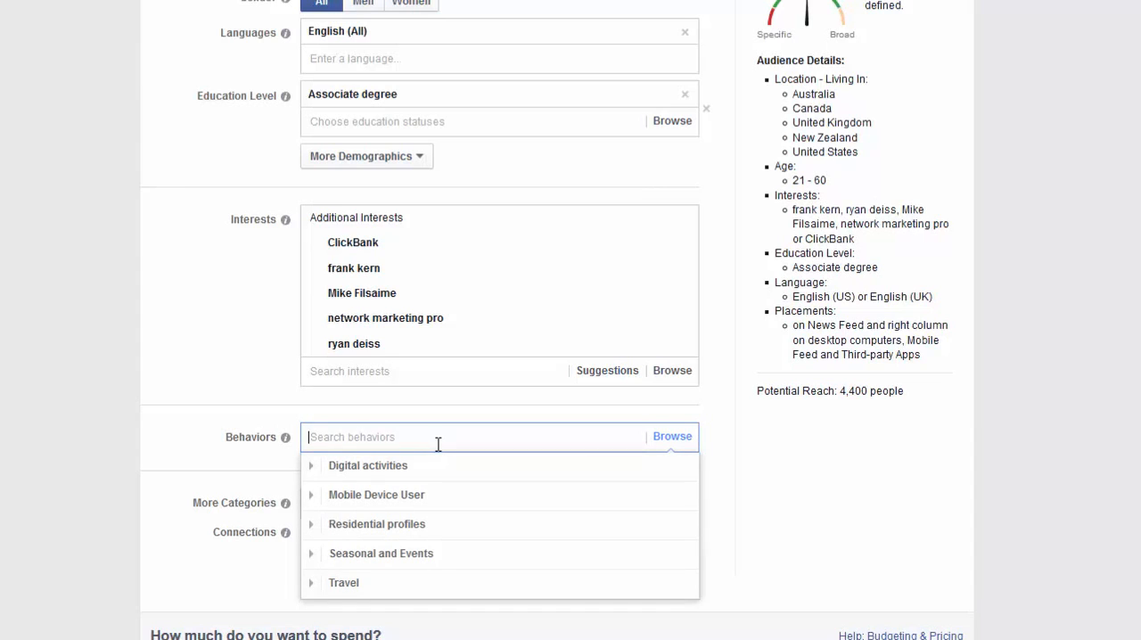
{"action": "left_click", "coordinate": [312, 466]}
{"action": "scroll", "coordinate": [689, 512], "scroll_direction": "down", "scroll_amount": 2}
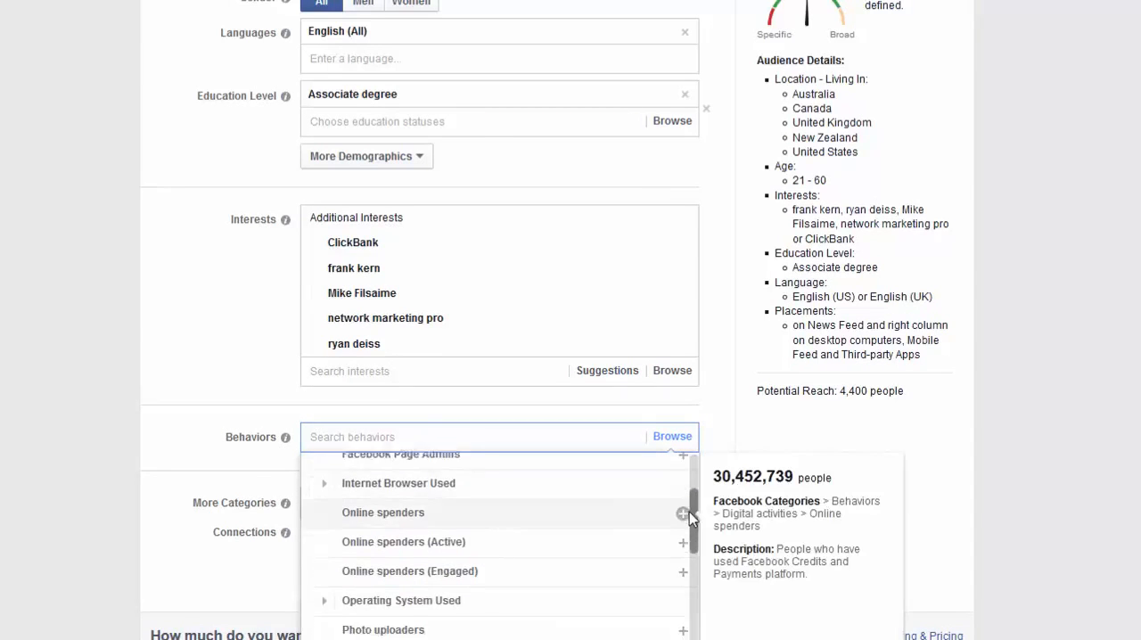
{"action": "left_click", "coordinate": [464, 533]}
{"action": "left_click", "coordinate": [395, 438]}
{"action": "type", "text": "o"}
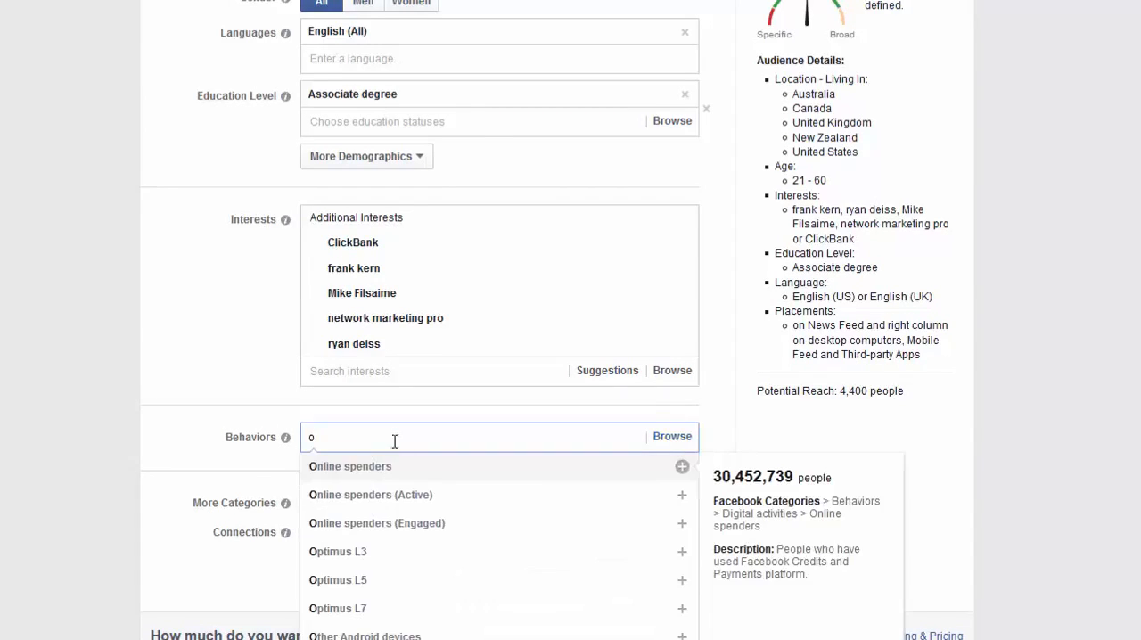
{"action": "left_click", "coordinate": [349, 500]}
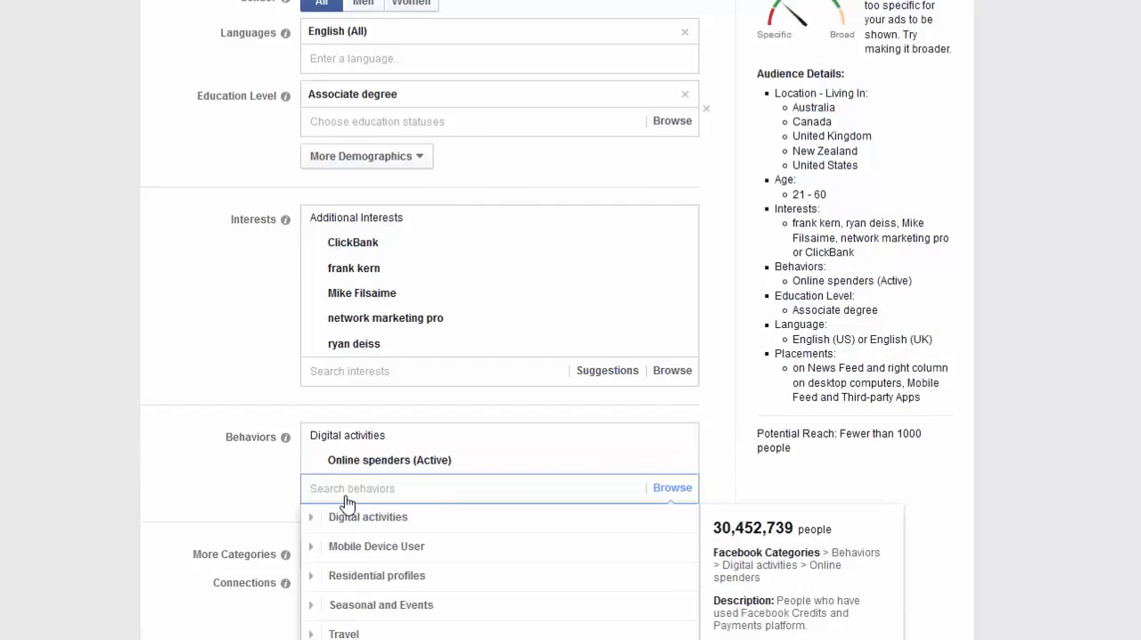
{"action": "mouse_move", "coordinate": [411, 469]}
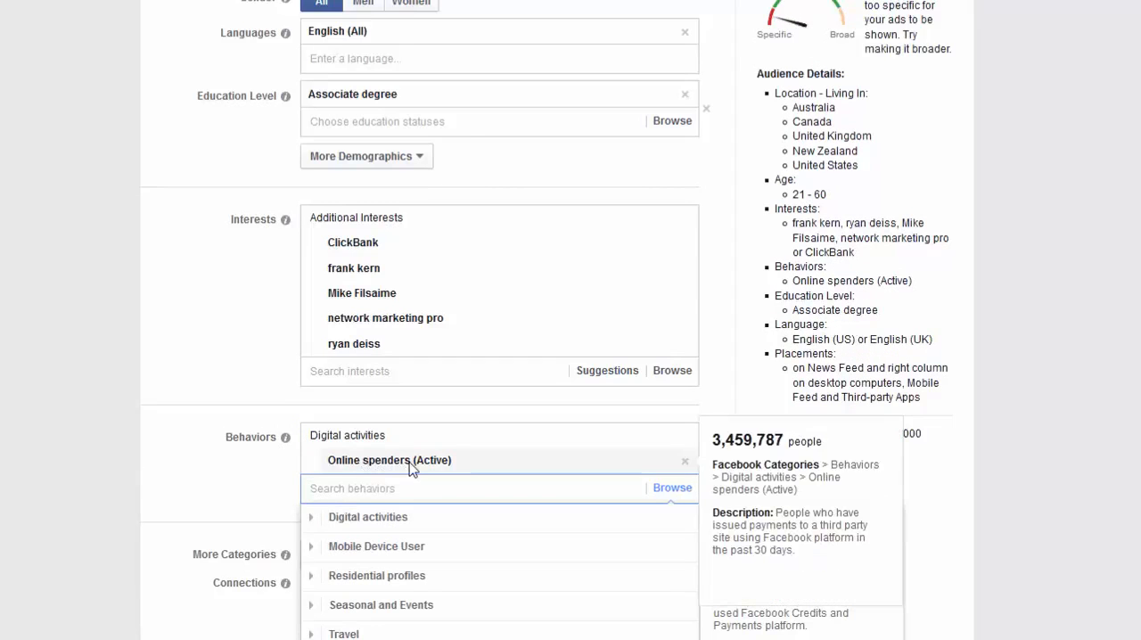
Examine the Mobile Device User behaviors, the additional categories and the complete audience definition with its potential reach.
{"action": "left_click", "coordinate": [305, 551]}
{"action": "scroll", "coordinate": [306, 552], "scroll_direction": "down", "scroll_amount": 3}
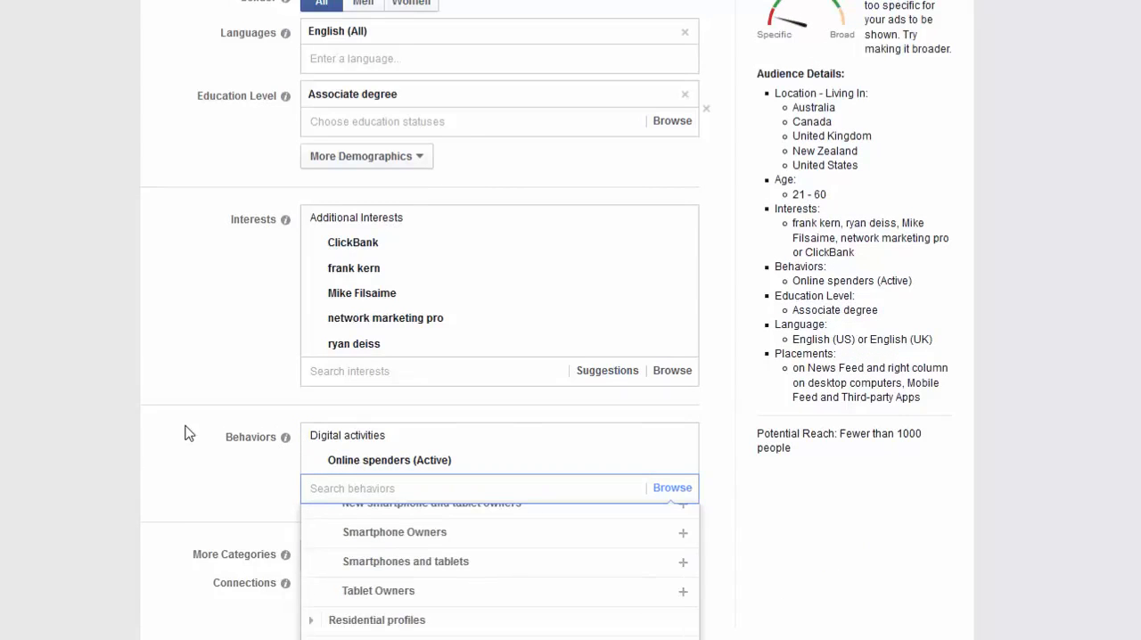
{"action": "left_click", "coordinate": [188, 435]}
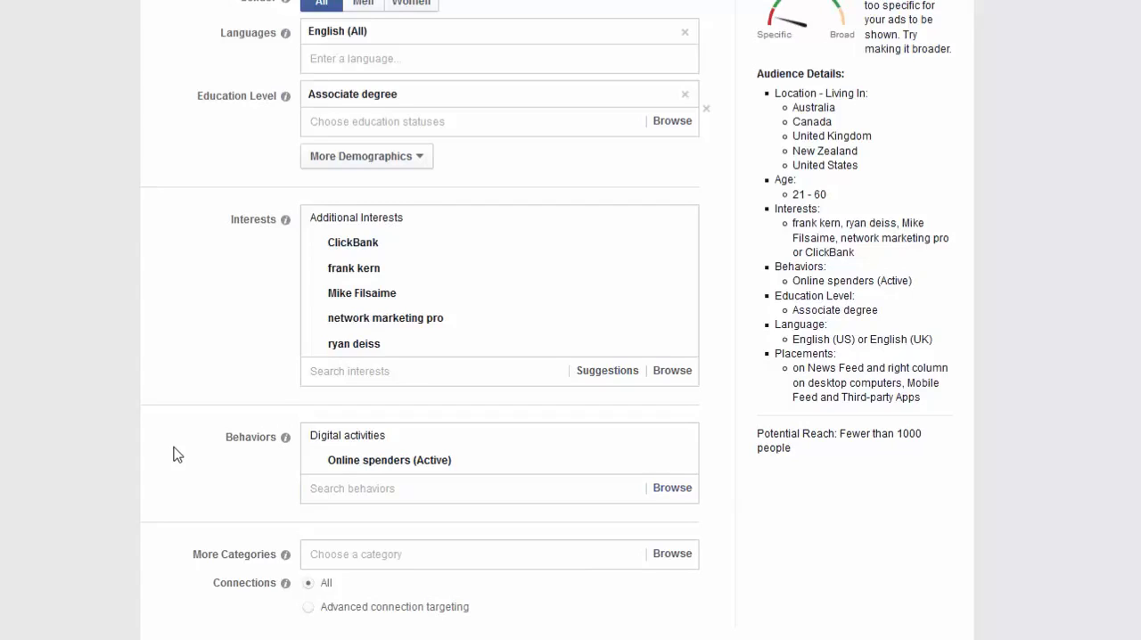
{"action": "left_click", "coordinate": [344, 554]}
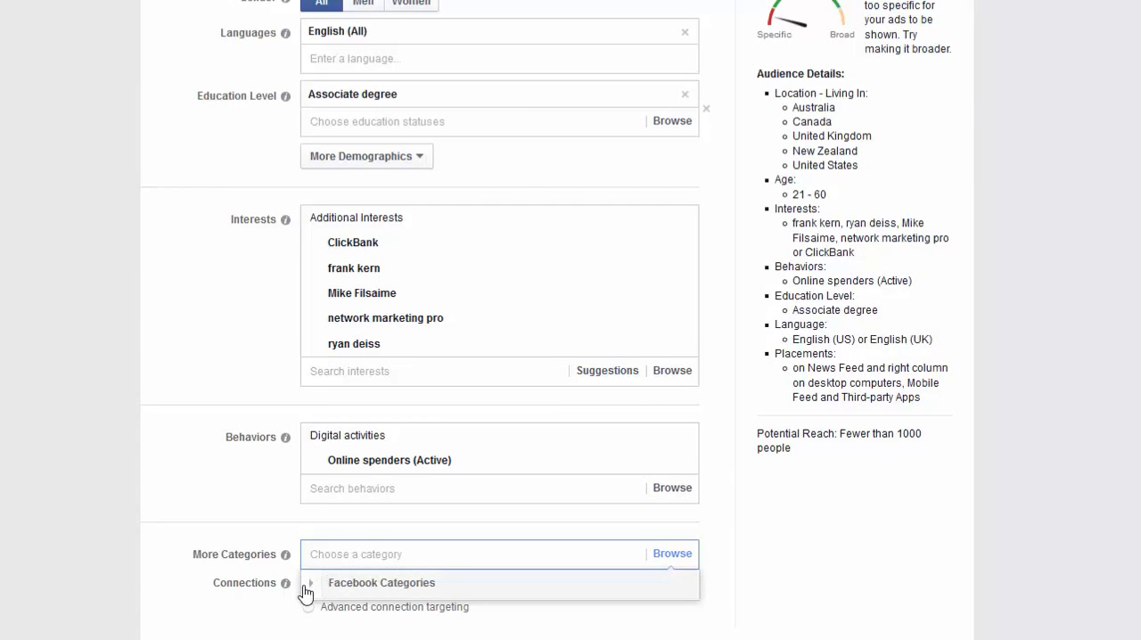
{"action": "left_click", "coordinate": [258, 456]}
{"action": "scroll", "coordinate": [581, 586], "scroll_direction": "up", "scroll_amount": 4}
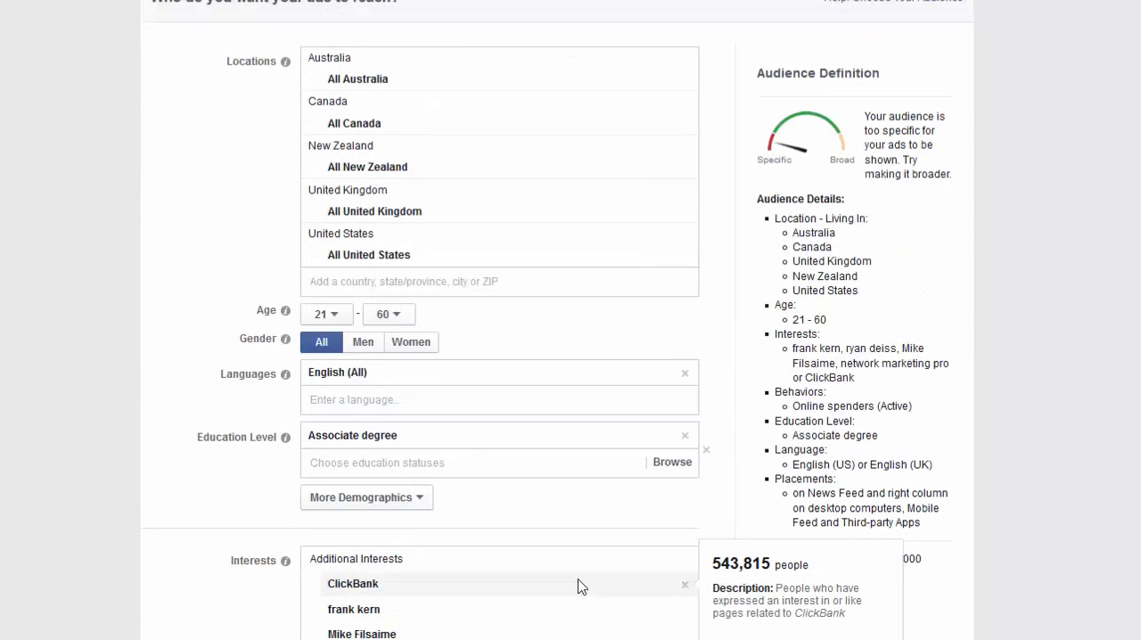
{"action": "scroll", "coordinate": [848, 583], "scroll_direction": "down", "scroll_amount": 2}
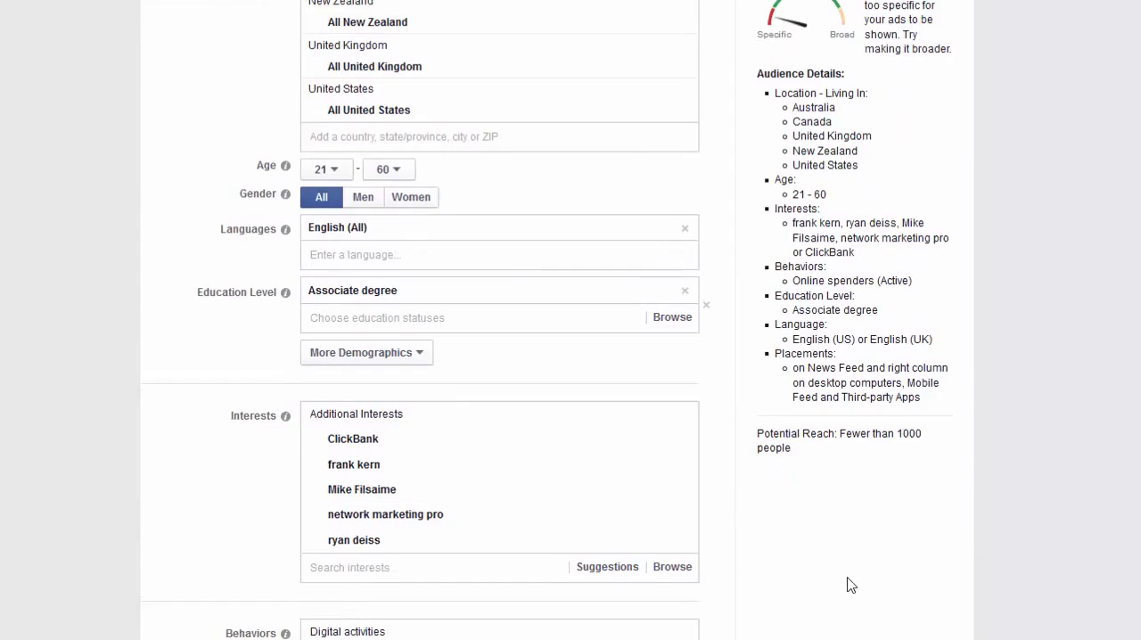
{"action": "scroll", "coordinate": [848, 585], "scroll_direction": "up", "scroll_amount": 2}
{"action": "scroll", "coordinate": [847, 583], "scroll_direction": "down", "scroll_amount": 2}
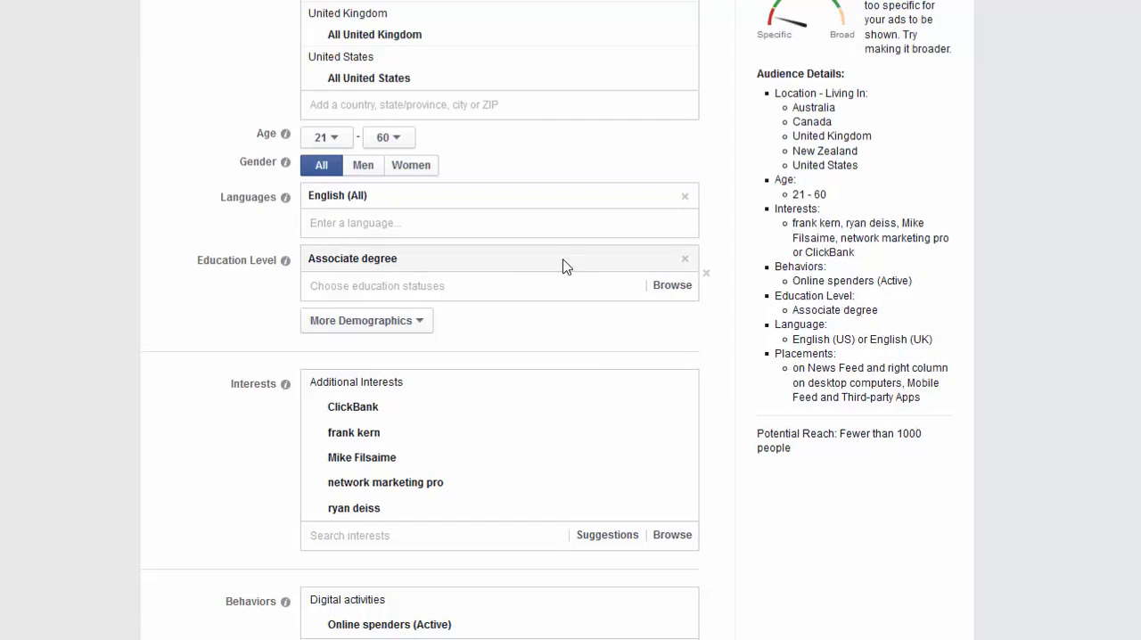
Broaden the audience by removing the Associate degree education level and the Online spenders (Active) behavior.
{"action": "left_click", "coordinate": [684, 258]}
{"action": "scroll", "coordinate": [888, 565], "scroll_direction": "down", "scroll_amount": 2}
{"action": "mouse_move", "coordinate": [445, 403]}
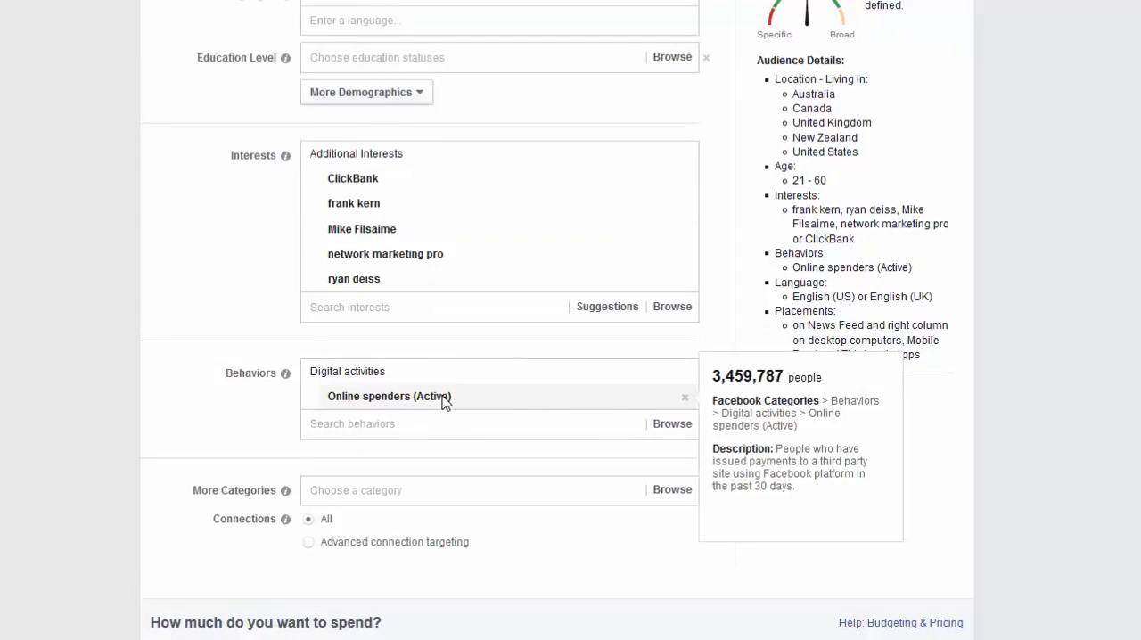
{"action": "left_click", "coordinate": [684, 397]}
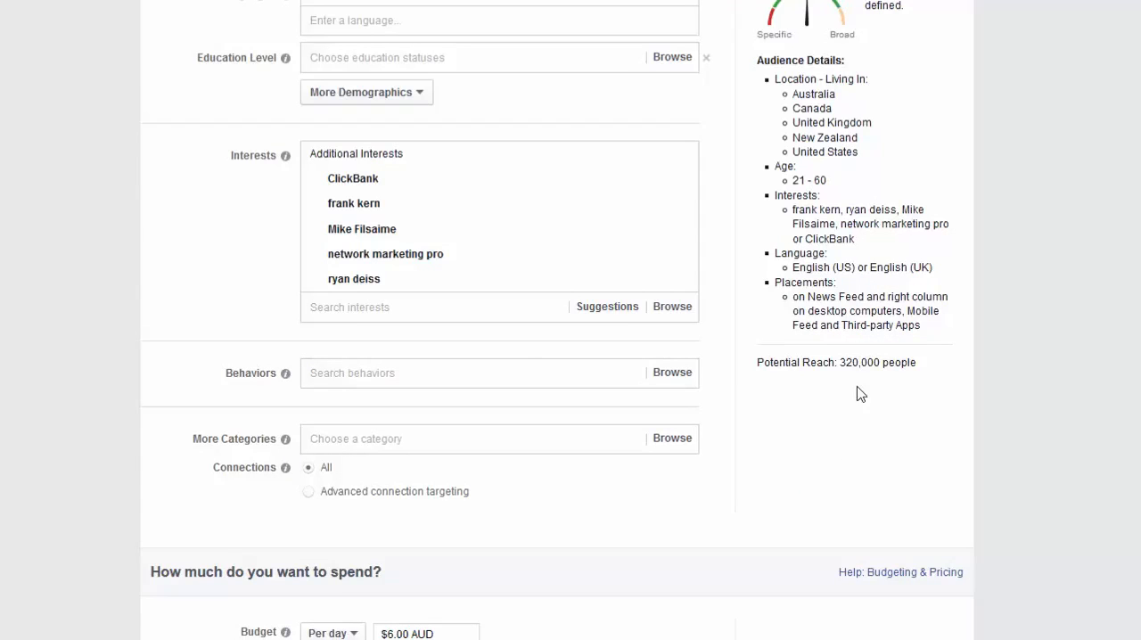
{"action": "scroll", "coordinate": [834, 468], "scroll_direction": "up", "scroll_amount": 2}
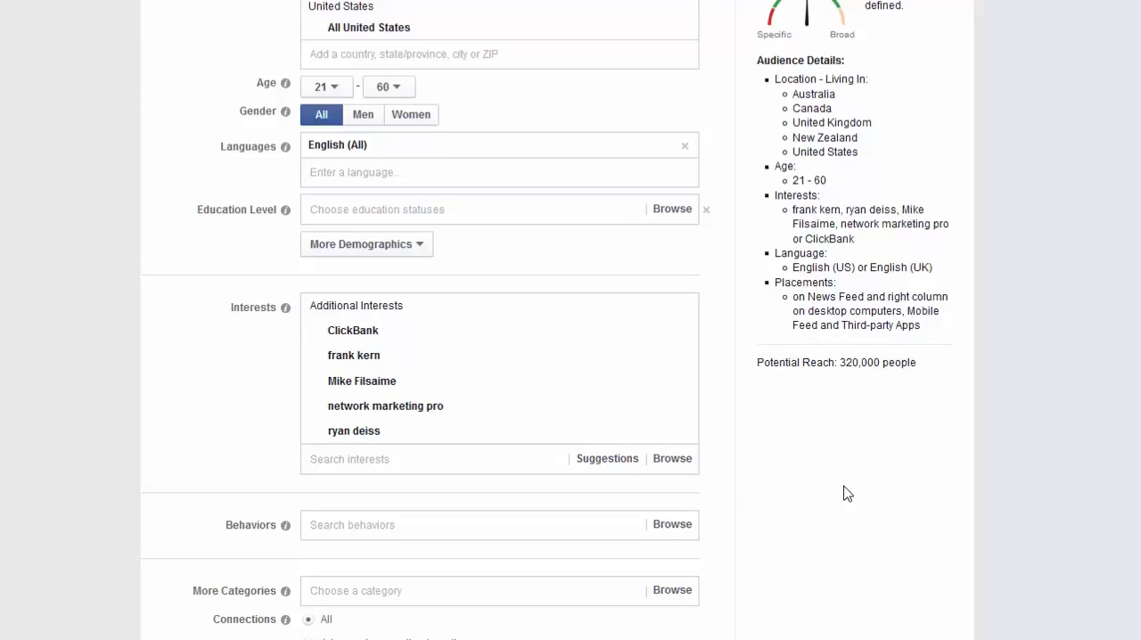
{"action": "scroll", "coordinate": [793, 526], "scroll_direction": "down", "scroll_amount": 3}
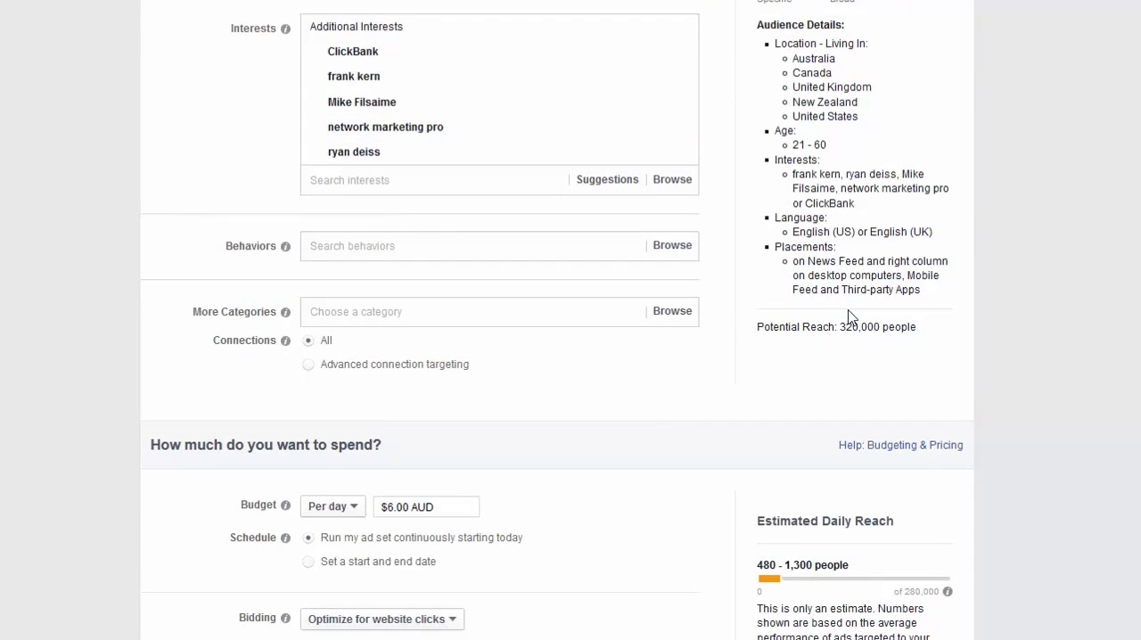
Schedule the ad set with a start and end date, ending it on 11/18/2014.
{"action": "scroll", "coordinate": [736, 374], "scroll_direction": "down", "scroll_amount": 4}
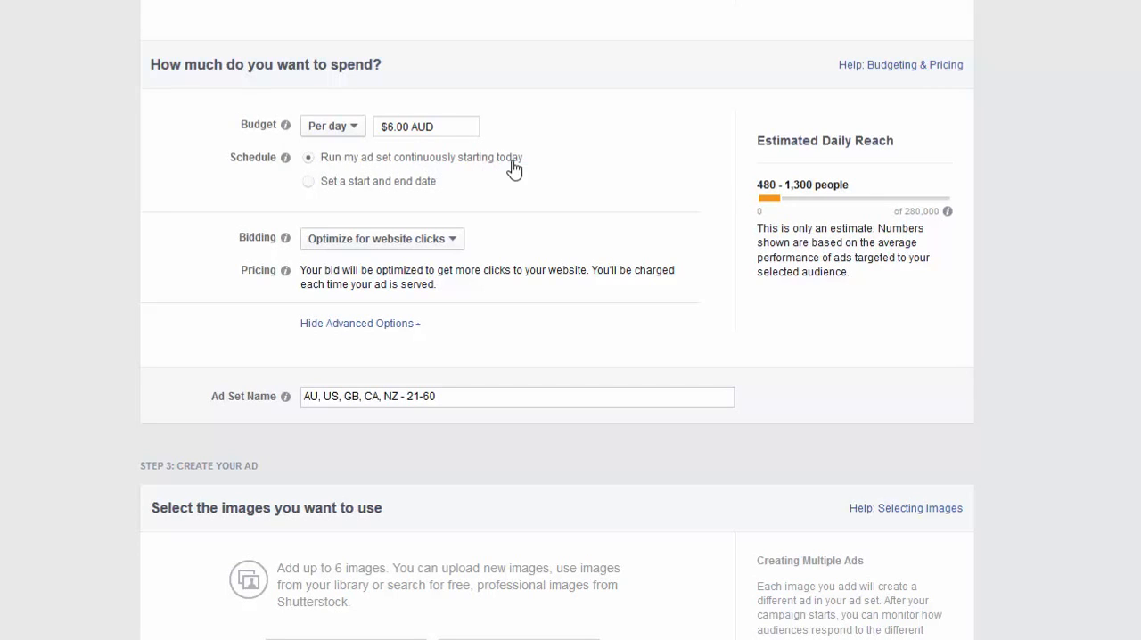
{"action": "left_click", "coordinate": [310, 183]}
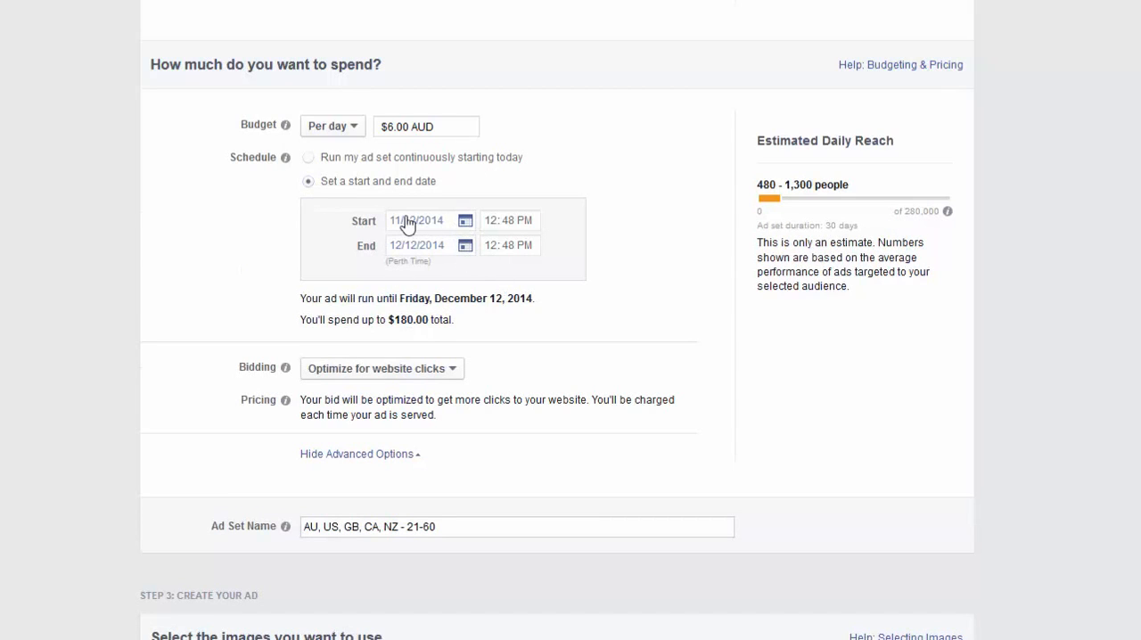
{"action": "left_click", "coordinate": [463, 253]}
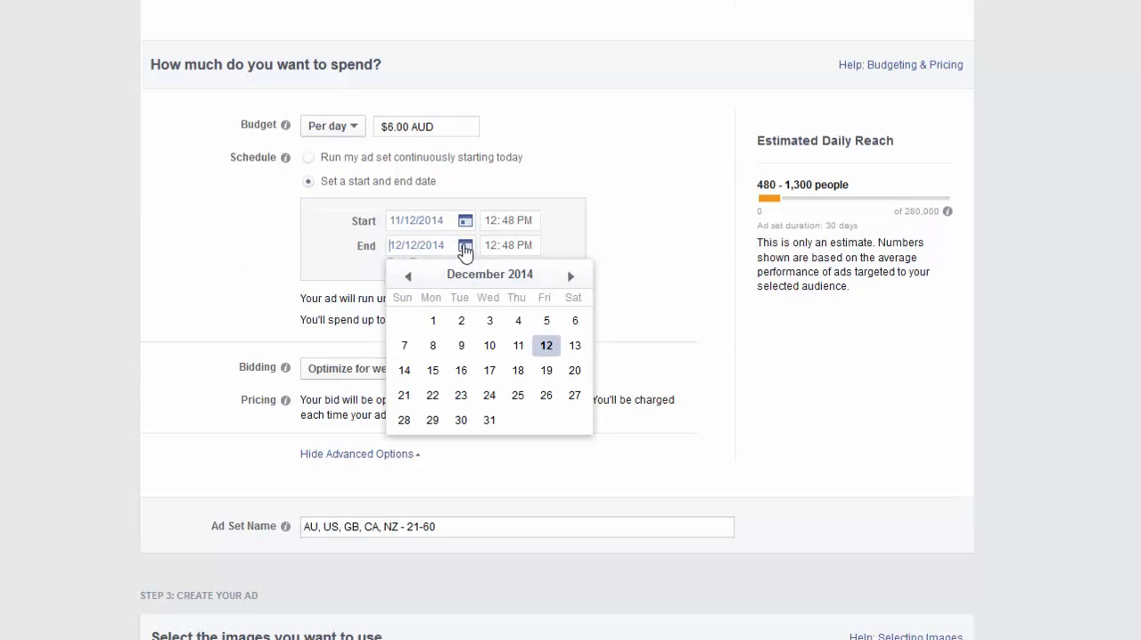
{"action": "left_click", "coordinate": [409, 282]}
{"action": "left_click", "coordinate": [458, 395]}
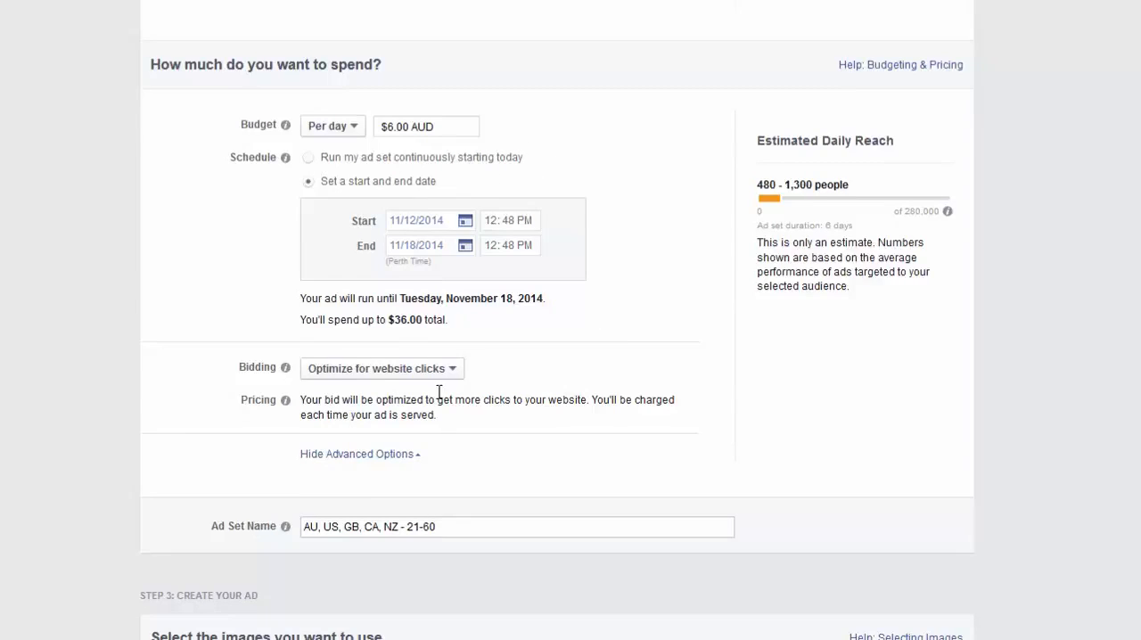
Try optimizing the bidding for clicks with a manual maximum bid, and return it to Optimize for website clicks.
{"action": "scroll", "coordinate": [534, 405], "scroll_direction": "up", "scroll_amount": 1}
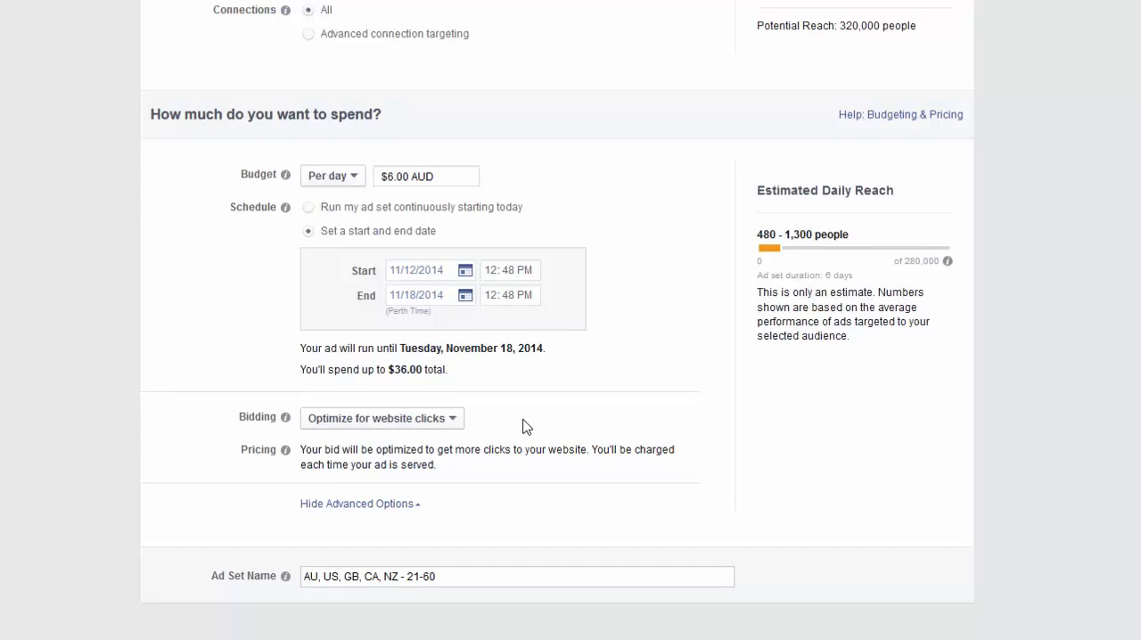
{"action": "left_click", "coordinate": [452, 420]}
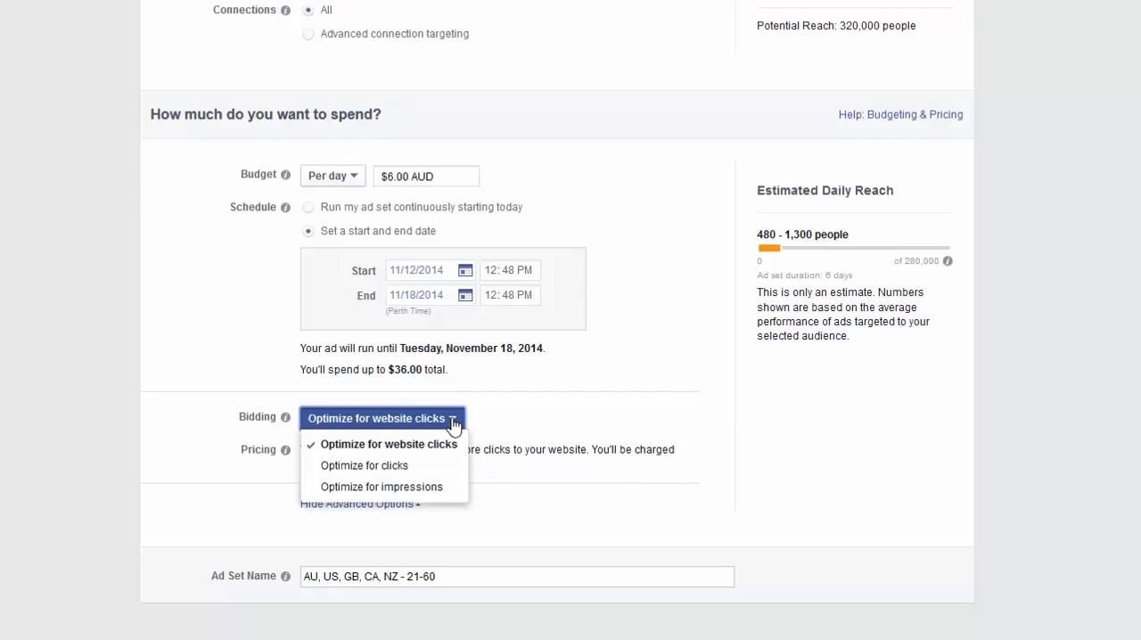
{"action": "left_click", "coordinate": [409, 467]}
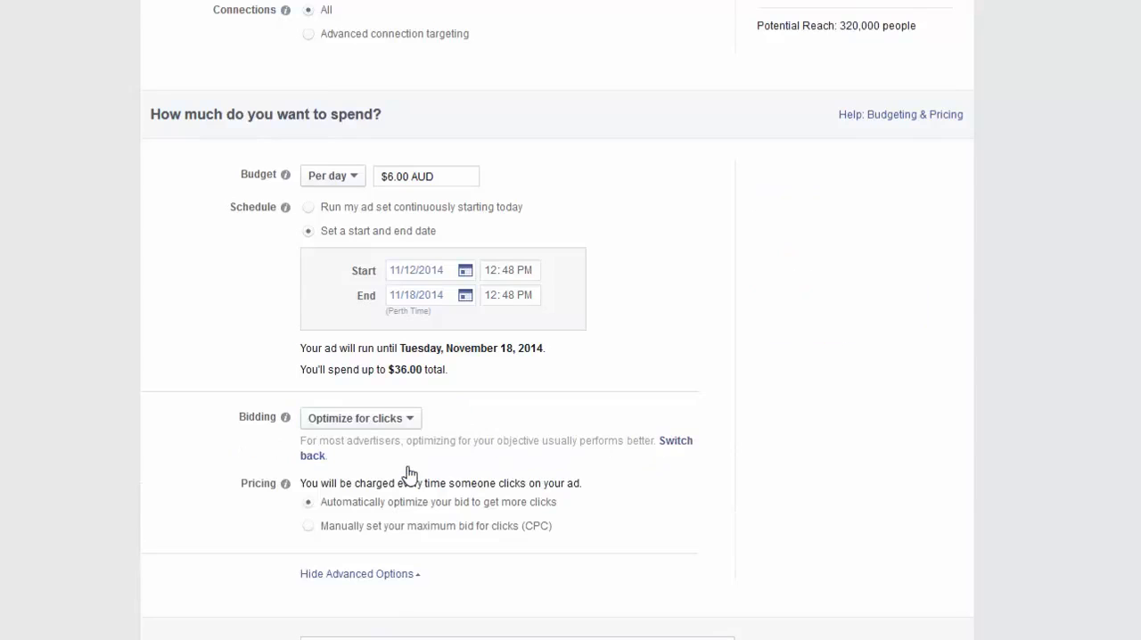
{"action": "left_click", "coordinate": [309, 527]}
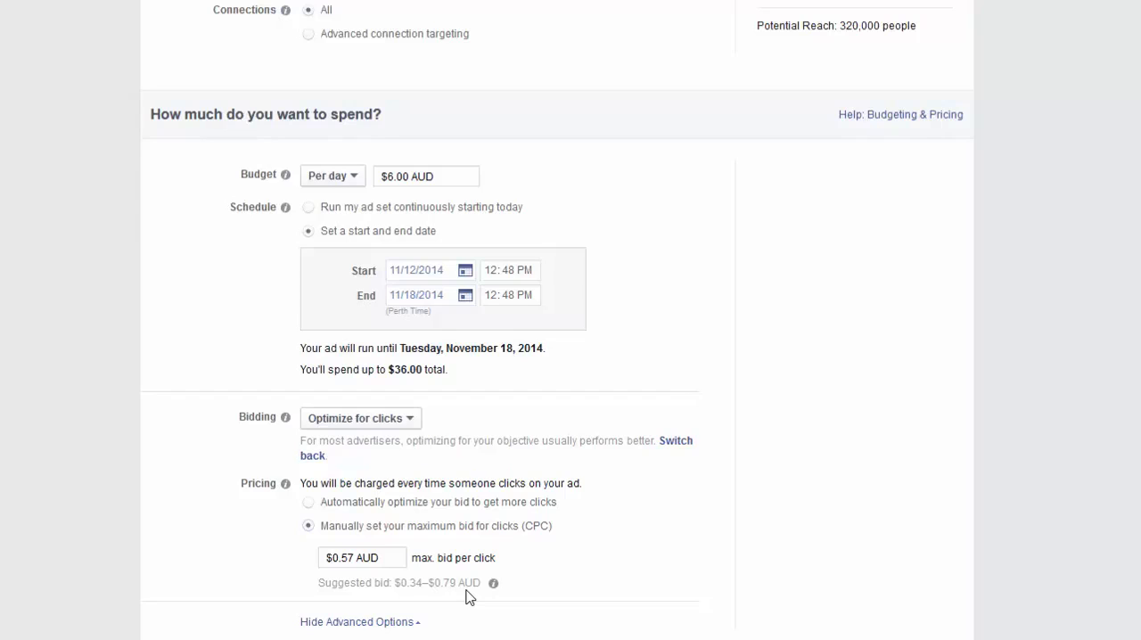
{"action": "left_click", "coordinate": [412, 427]}
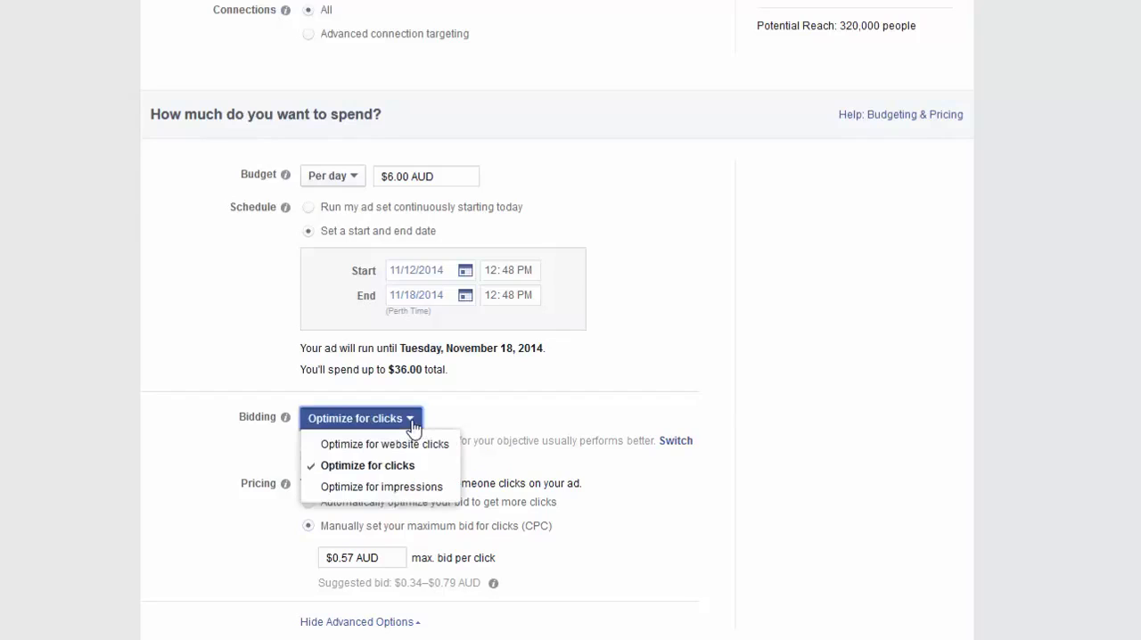
{"action": "left_click", "coordinate": [395, 446]}
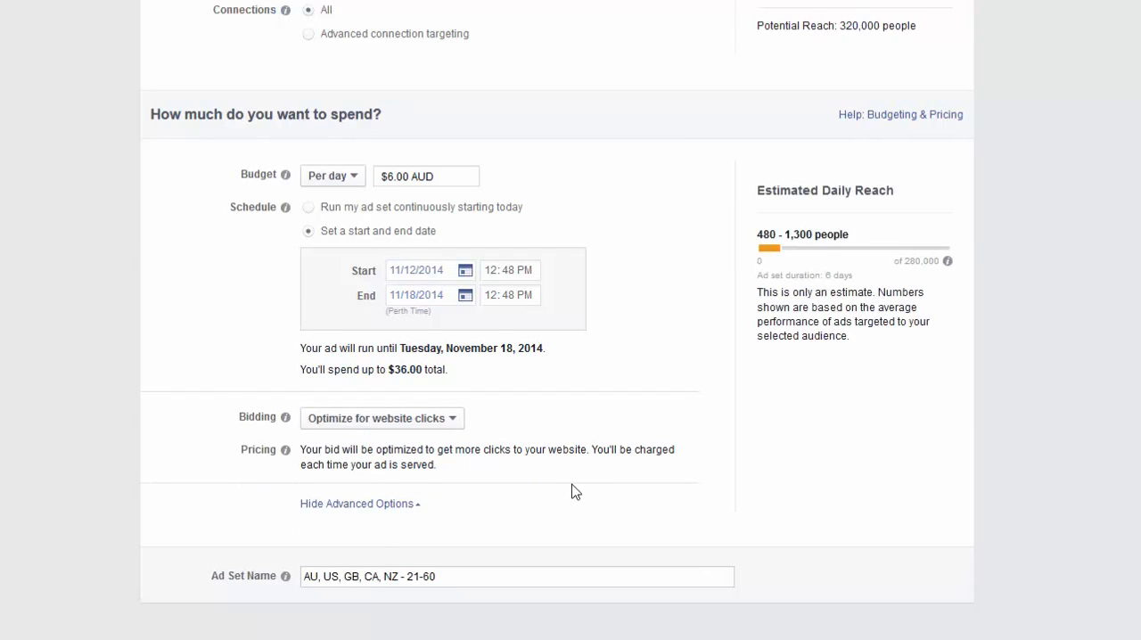
Rename the ad set as mdsv.
{"action": "scroll", "coordinate": [631, 526], "scroll_direction": "down", "scroll_amount": 1}
{"action": "mouse_move", "coordinate": [496, 504]}
{"action": "left_mouse_down"}
{"action": "mouse_move", "coordinate": [217, 504]}
{"action": "mouse_move", "coordinate": [501, 514]}
{"action": "left_mouse_up"}
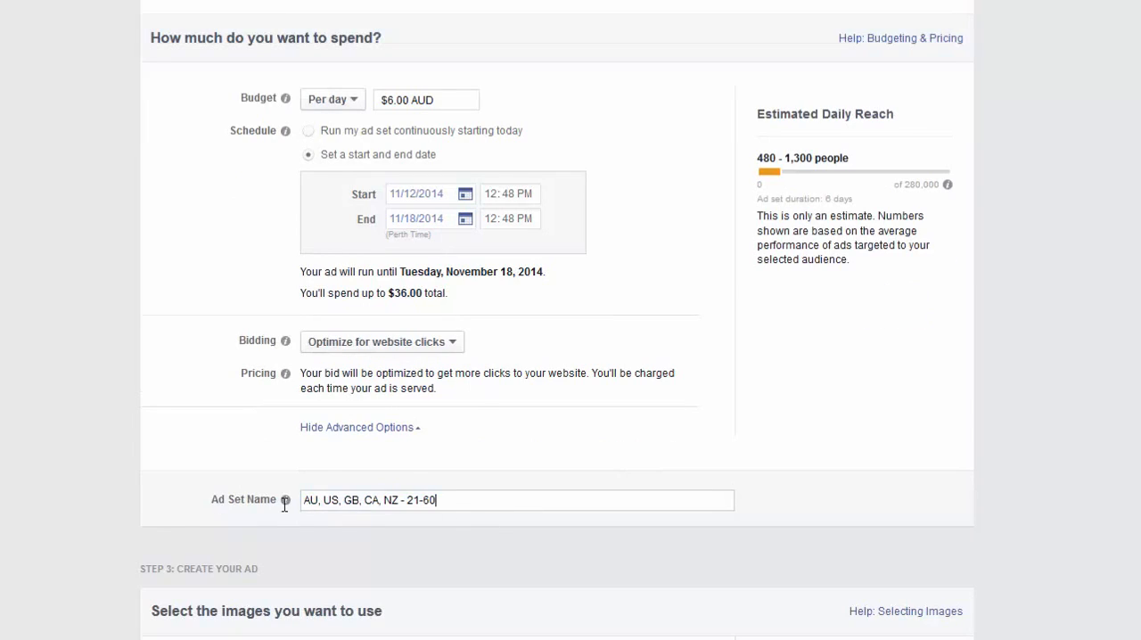
{"action": "left_click_drag", "start_coordinate": [284, 503], "coordinate": [175, 507]}
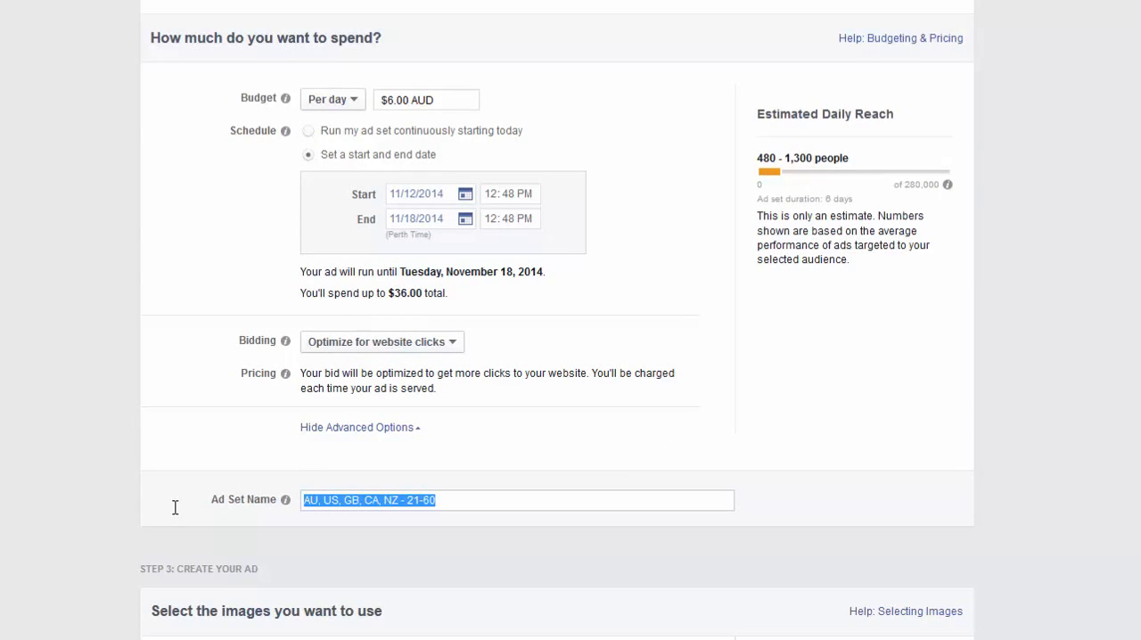
{"action": "key", "text": "BackSpace"}
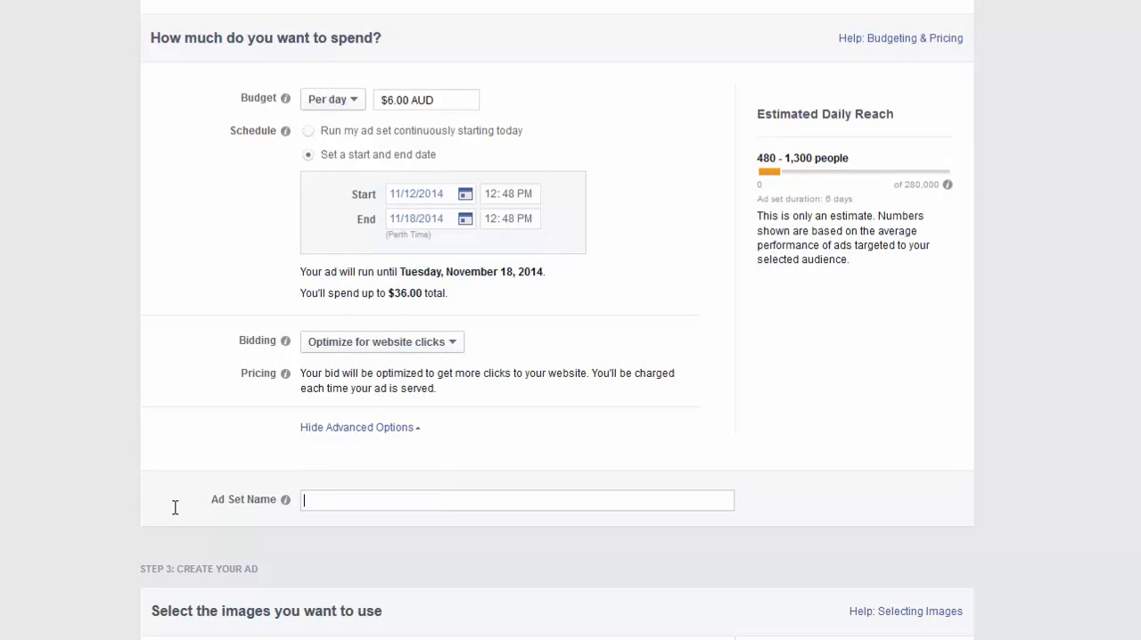
{"action": "type", "text": "m"}
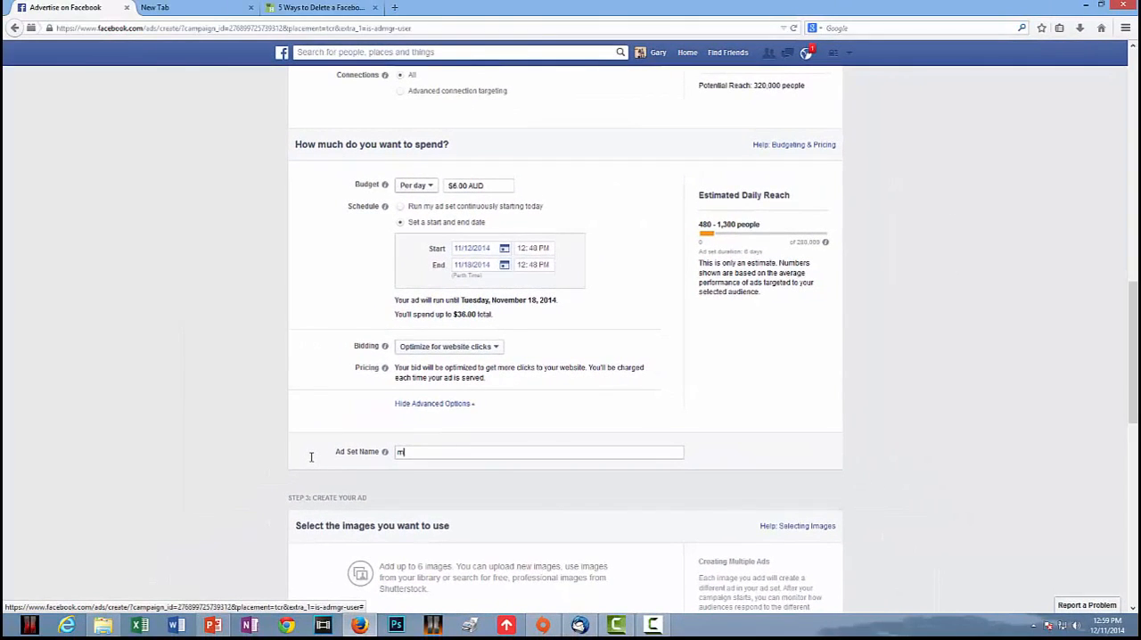
{"action": "type", "text": "dsa"}
Review the ad creation section and remove the existing beach couple image from the ad.
{"action": "scroll", "coordinate": [311, 461], "scroll_direction": "down", "scroll_amount": 9}
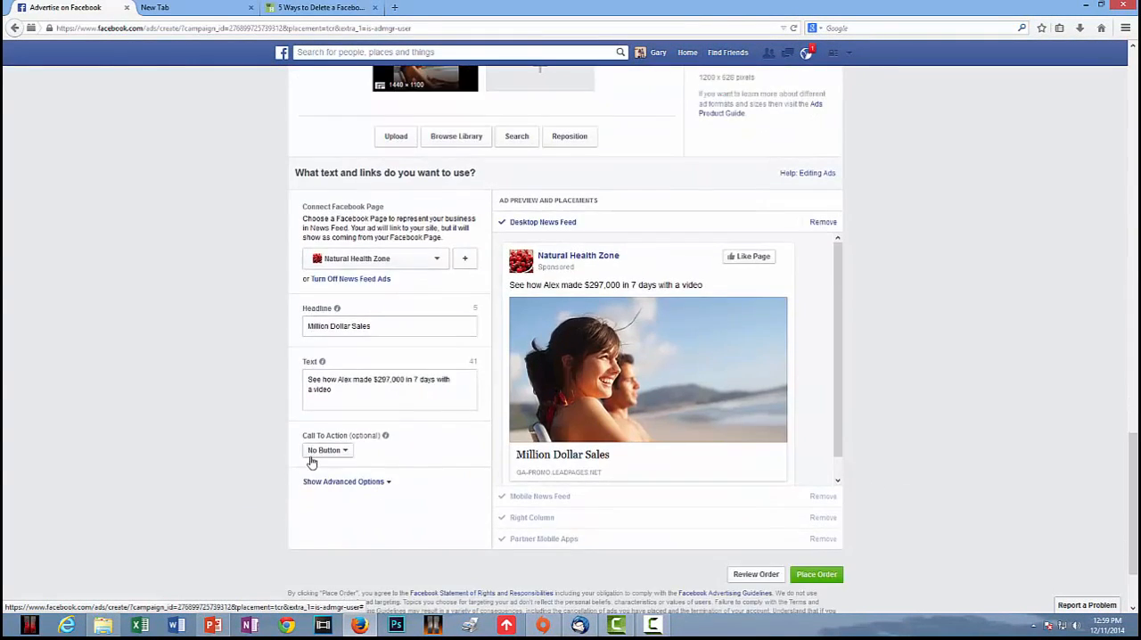
{"action": "scroll", "coordinate": [311, 463], "scroll_direction": "up", "scroll_amount": 3}
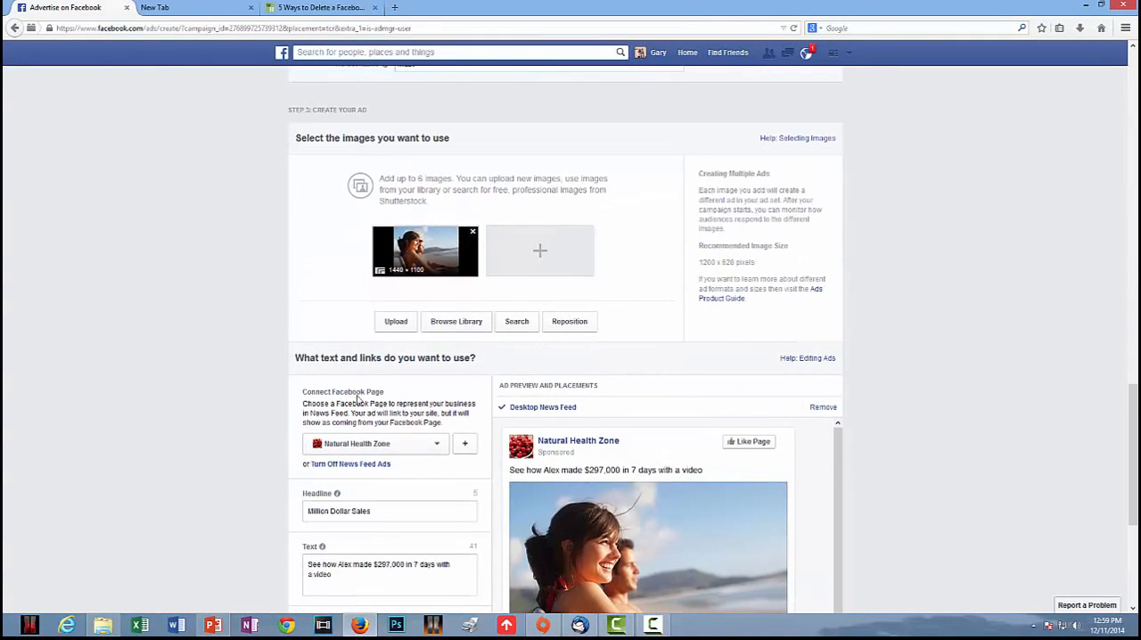
{"action": "scroll", "coordinate": [359, 398], "scroll_direction": "down", "scroll_amount": 3}
{"action": "scroll", "coordinate": [372, 463], "scroll_direction": "up", "scroll_amount": 6}
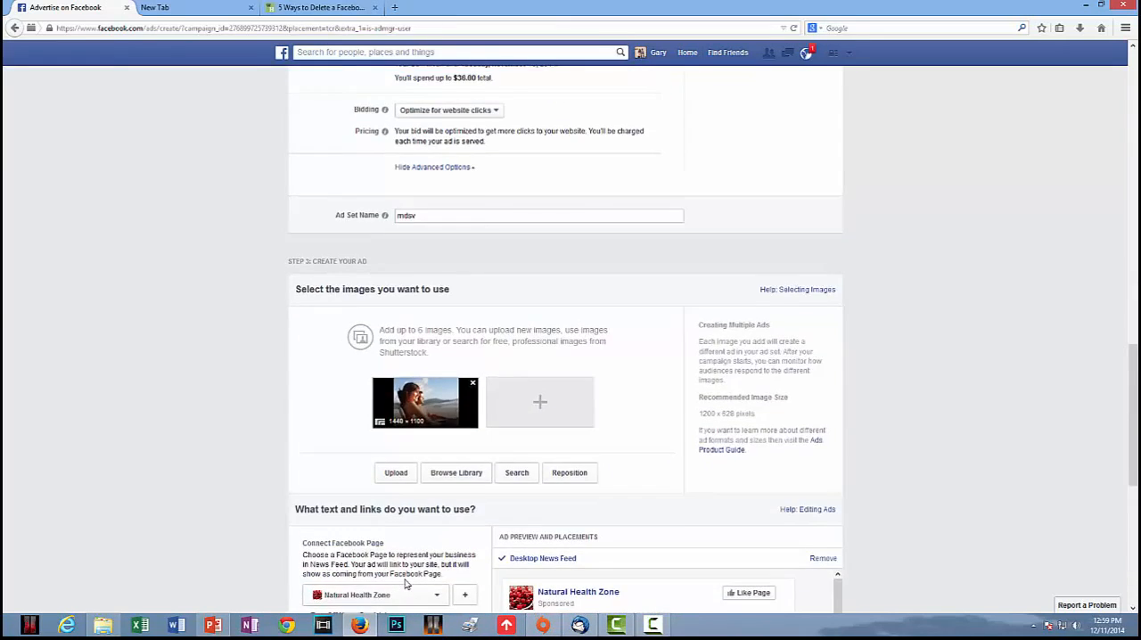
{"action": "left_click", "coordinate": [396, 557]}
{"action": "left_click", "coordinate": [666, 6]}
{"action": "left_click", "coordinate": [472, 467]}
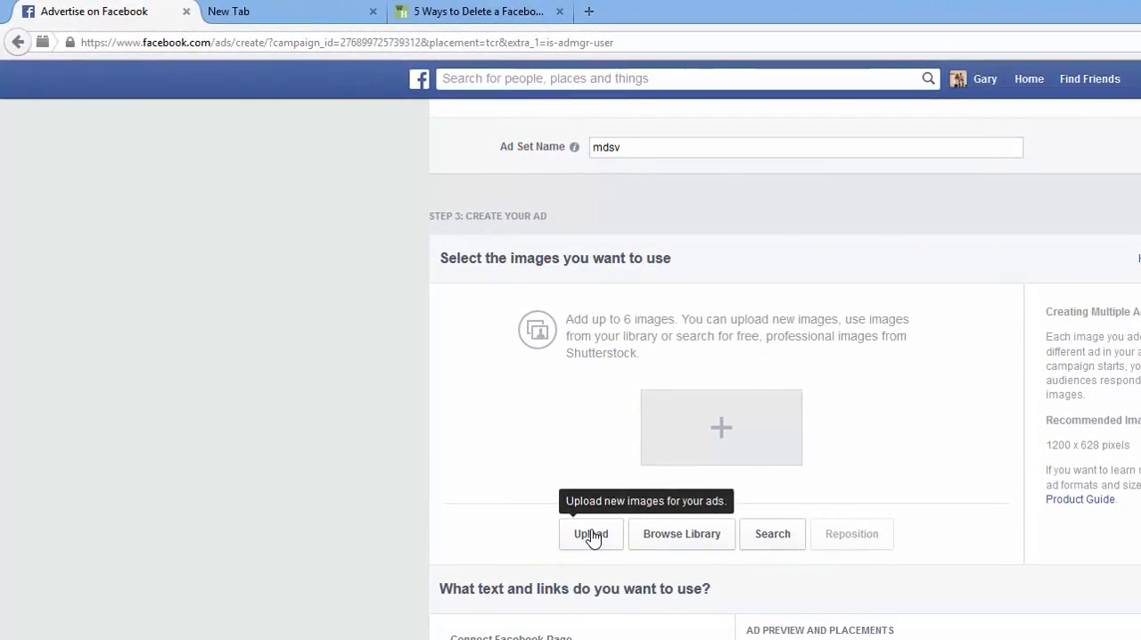
Browse the Pictures library for a new ad image to upload.
{"action": "left_click", "coordinate": [396, 558]}
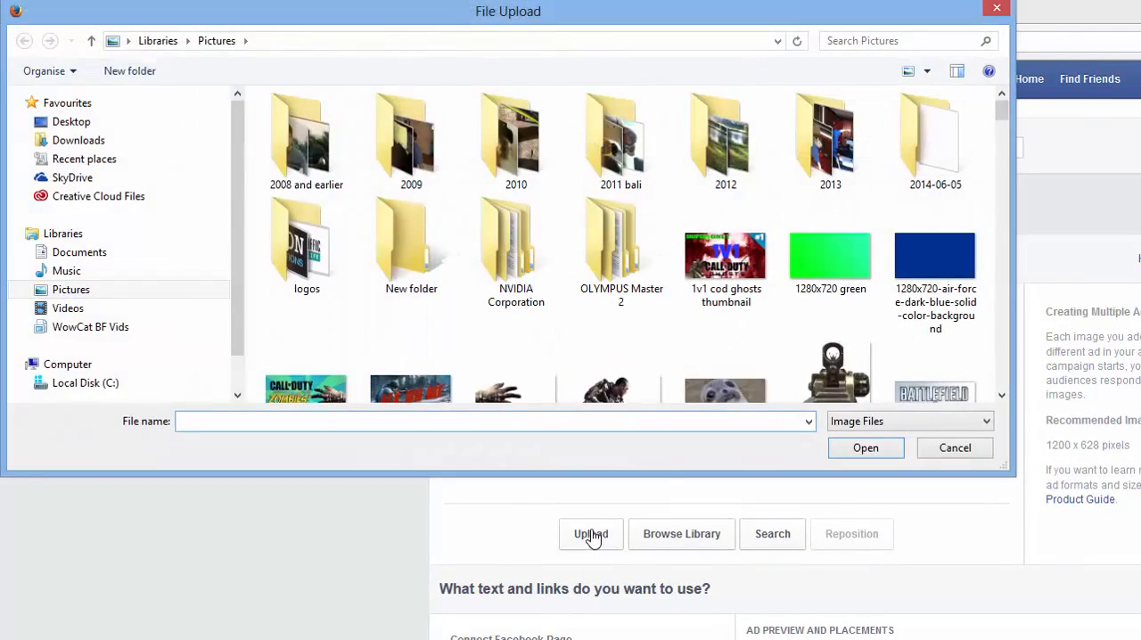
{"action": "left_click_drag", "start_coordinate": [1003, 134], "coordinate": [1002, 89]}
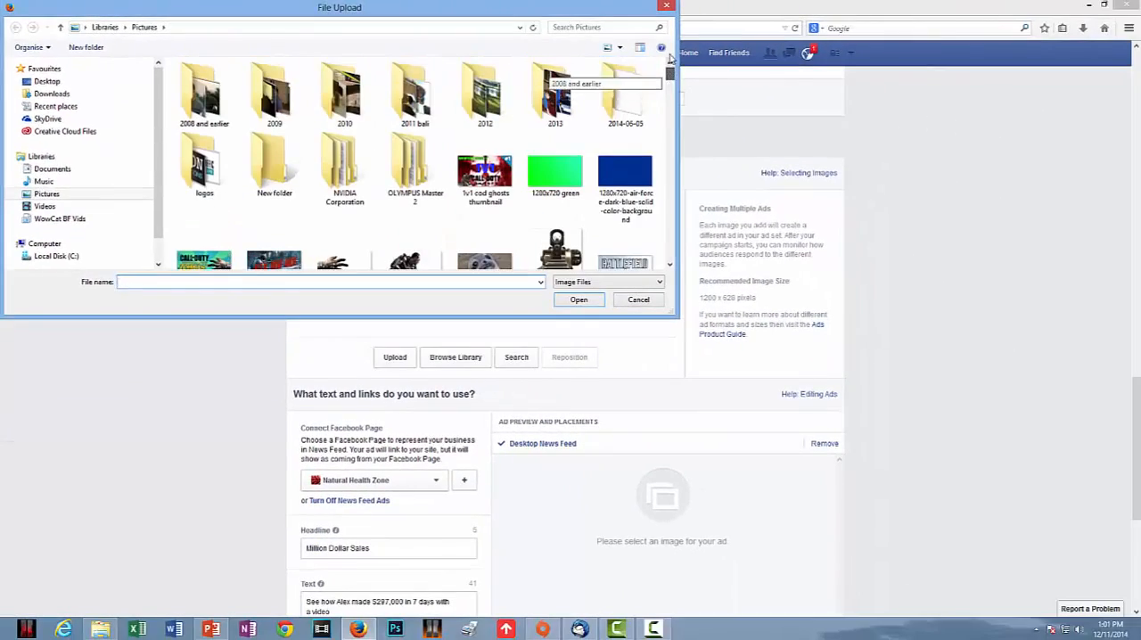
{"action": "left_click", "coordinate": [666, 6]}
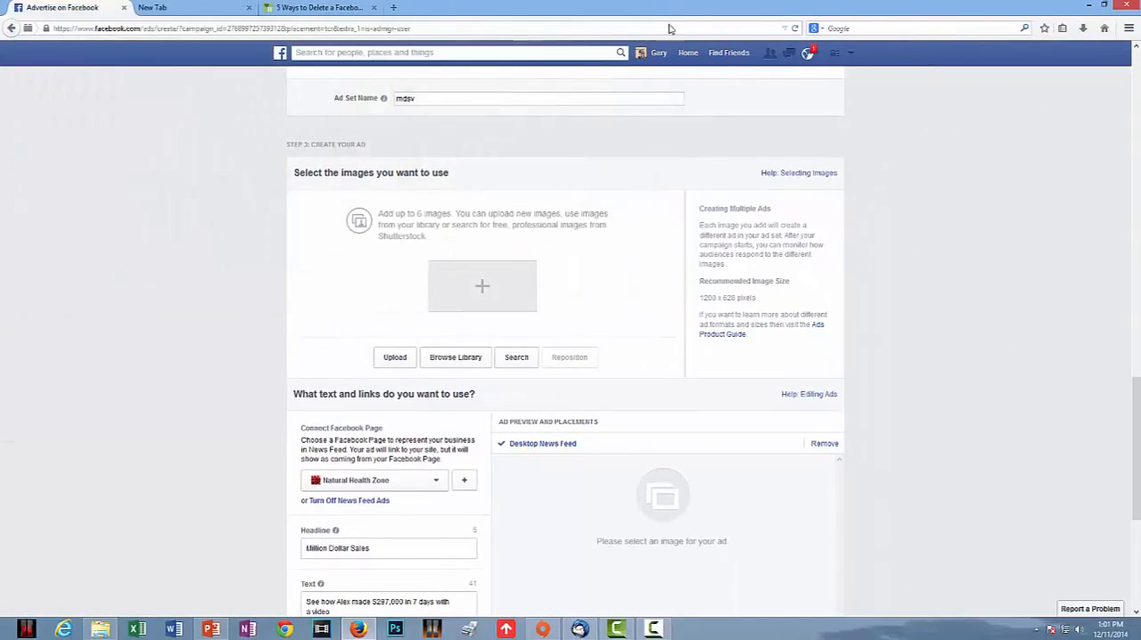
Add the cheering woman at the computer and the second-row poolside gazebo pictures from the image library to the ad.
{"action": "left_click", "coordinate": [467, 366]}
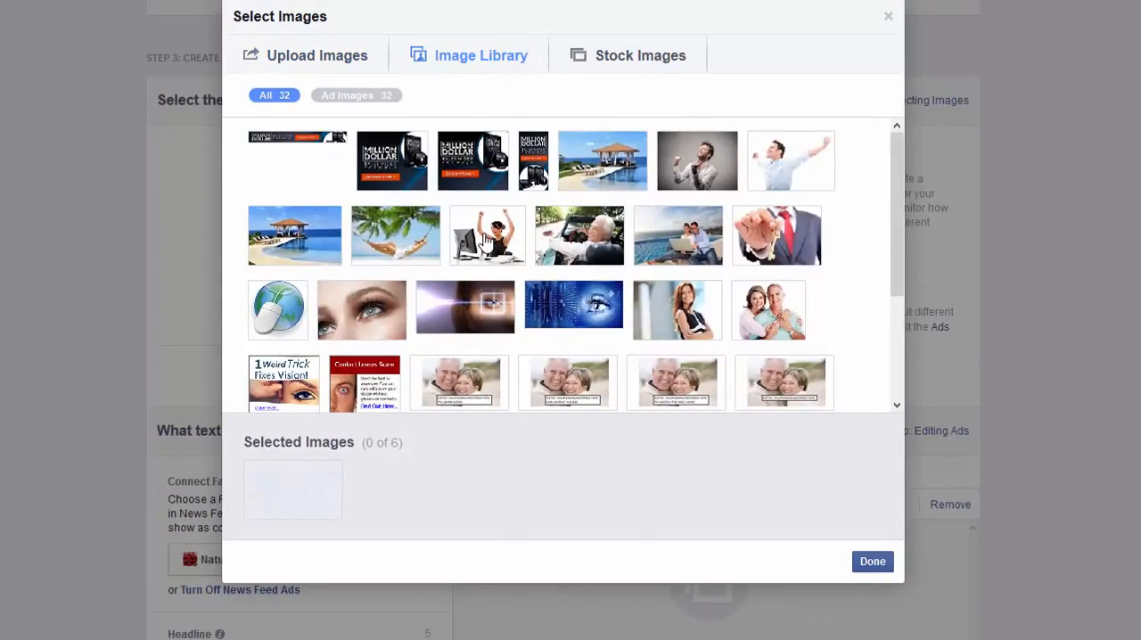
{"action": "left_click", "coordinate": [486, 238]}
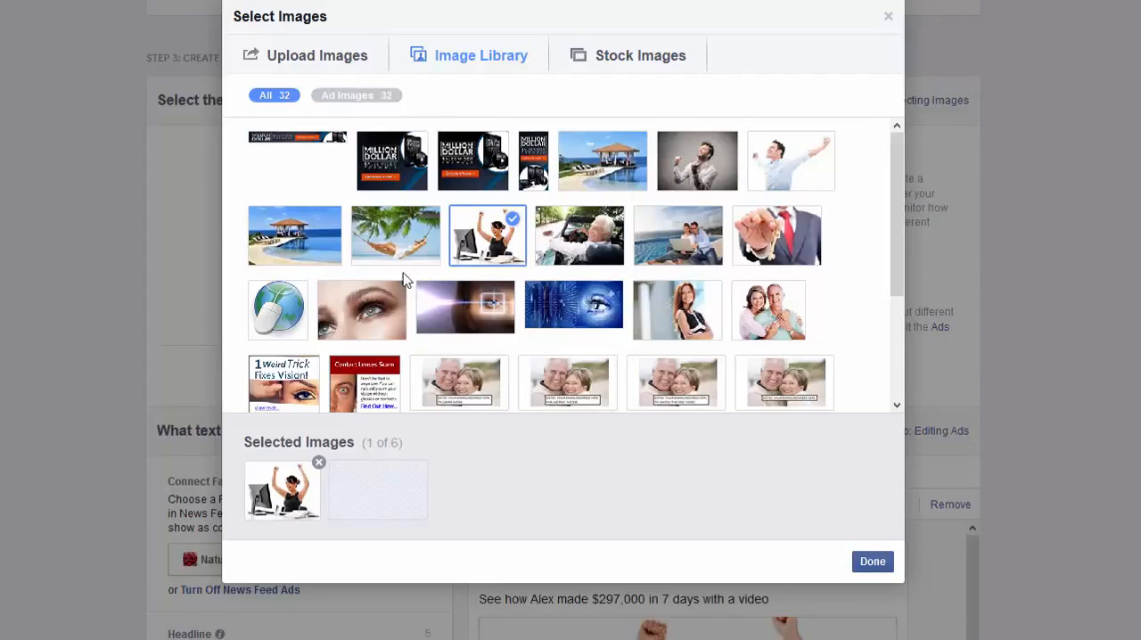
{"action": "left_click", "coordinate": [292, 233]}
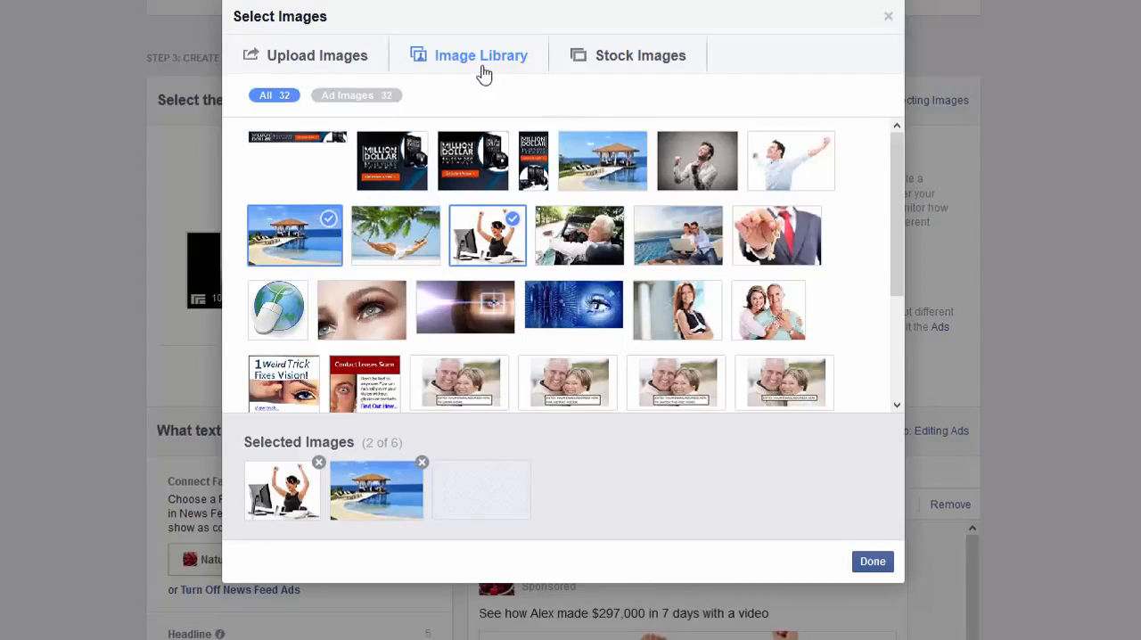
Search the free stock images for internet marketing and add the Online Marketing keyboard and businessman touching a digital screen pictures.
{"action": "left_click", "coordinate": [640, 55]}
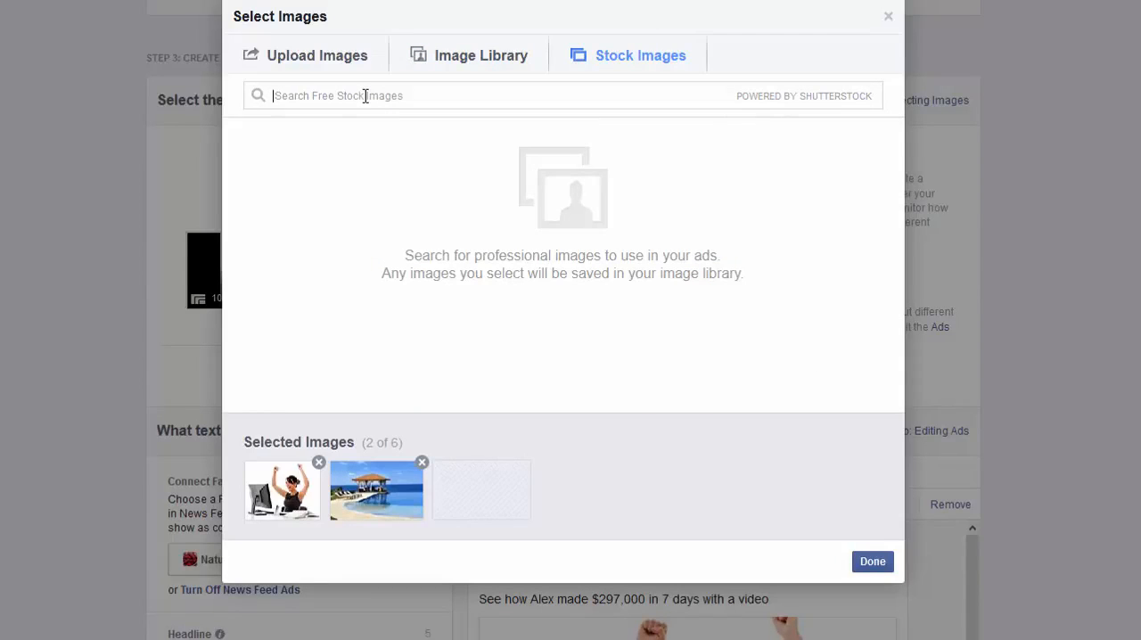
{"action": "left_click", "coordinate": [365, 96]}
{"action": "type", "text": "intern"}
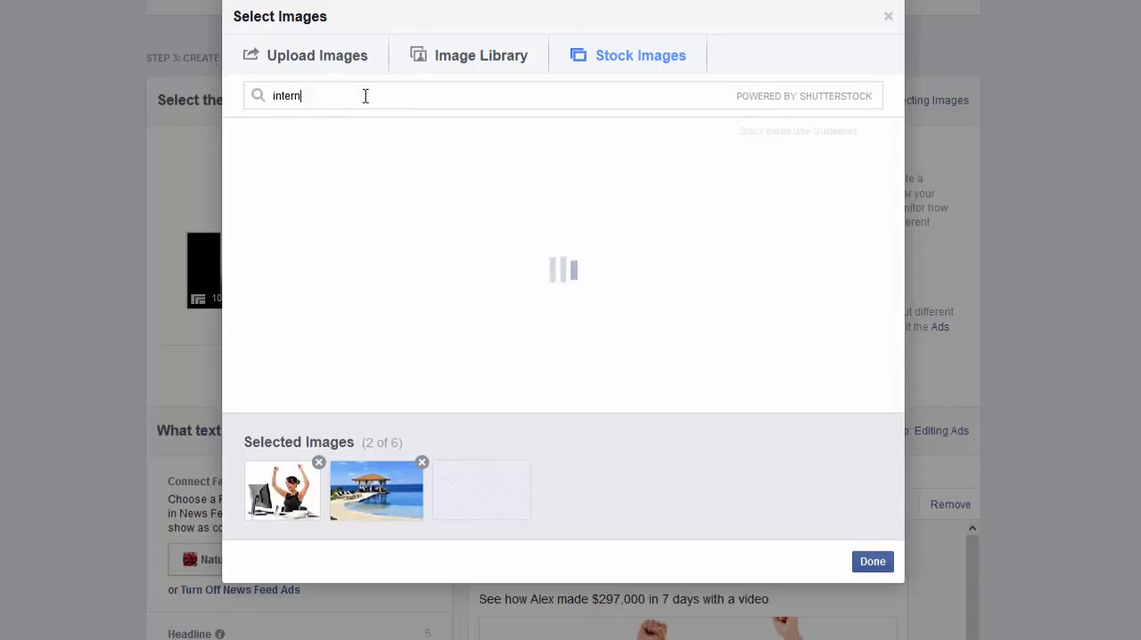
{"action": "type", "text": "et marketing"}
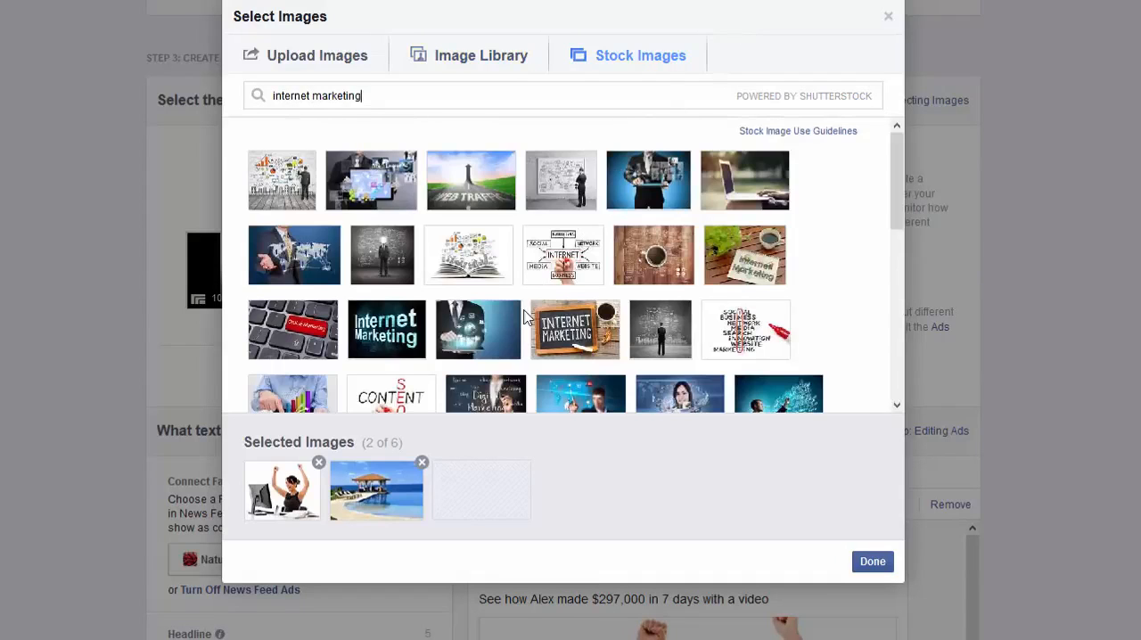
{"action": "left_click", "coordinate": [304, 334]}
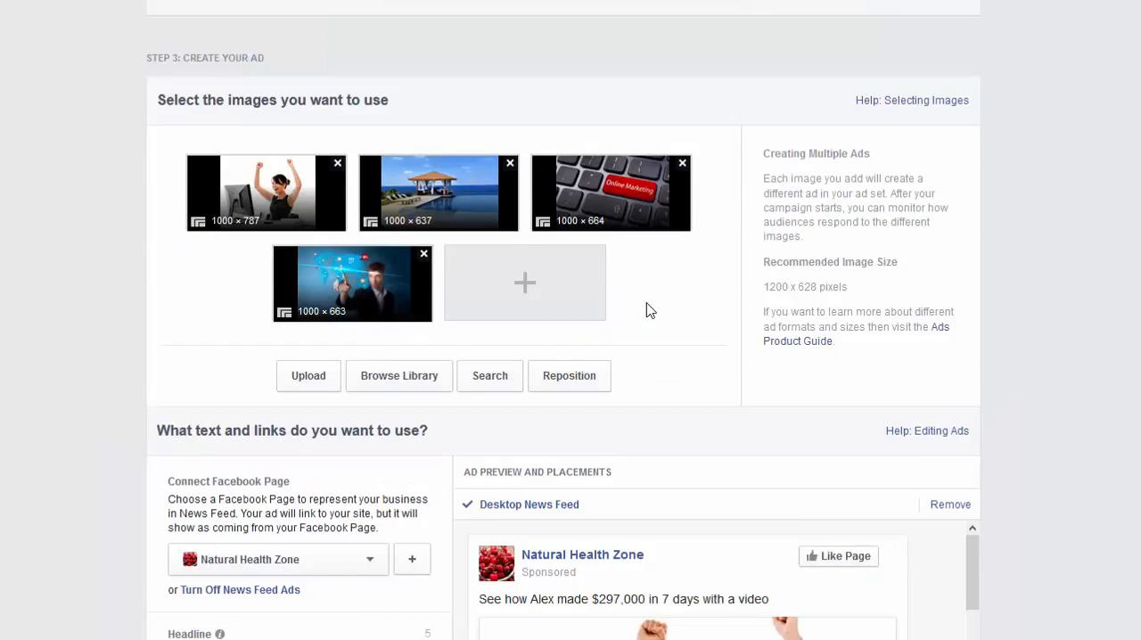
Connect the Online Marketing Zone page to the ad.
{"action": "scroll", "coordinate": [651, 310], "scroll_direction": "down", "scroll_amount": 2}
{"action": "scroll", "coordinate": [650, 310], "scroll_direction": "up", "scroll_amount": 2}
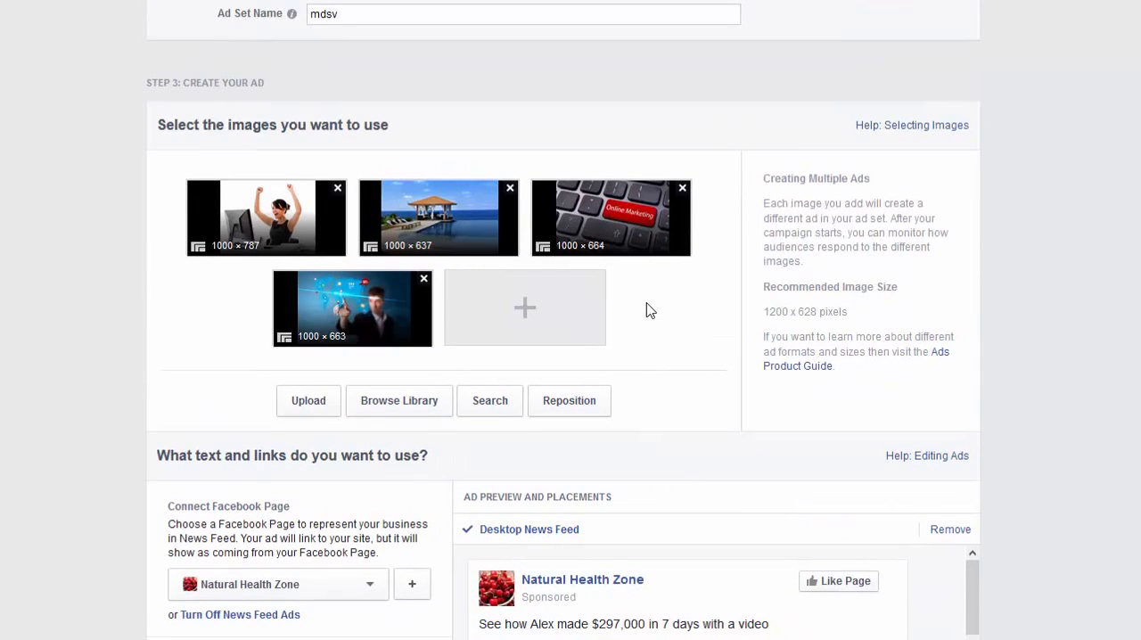
{"action": "scroll", "coordinate": [651, 310], "scroll_direction": "down", "scroll_amount": 4}
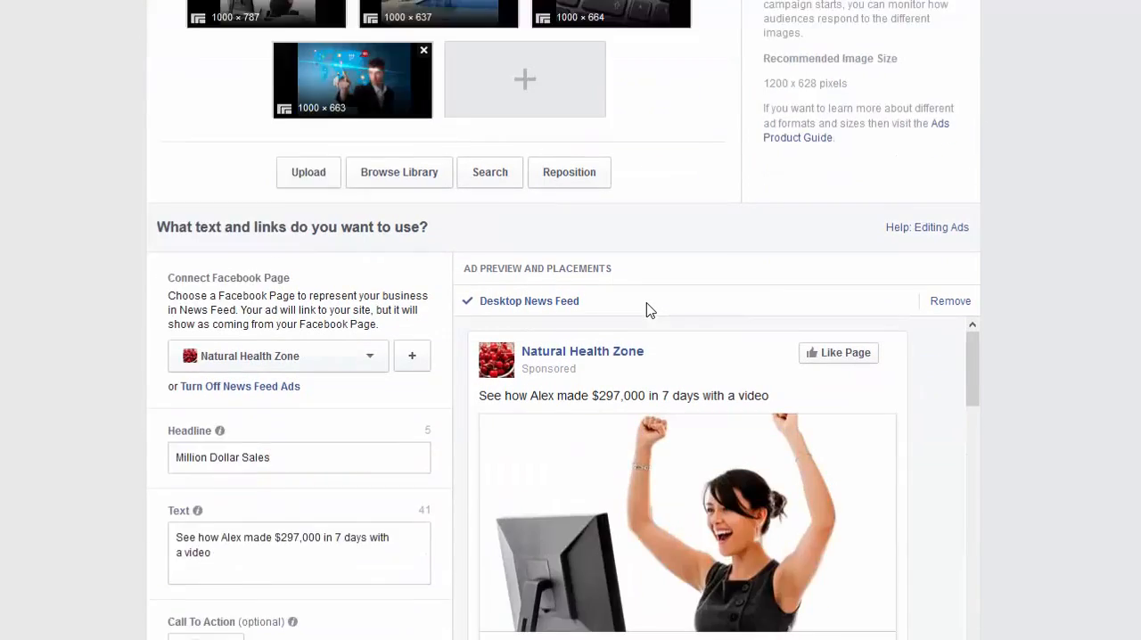
{"action": "left_click", "coordinate": [369, 256]}
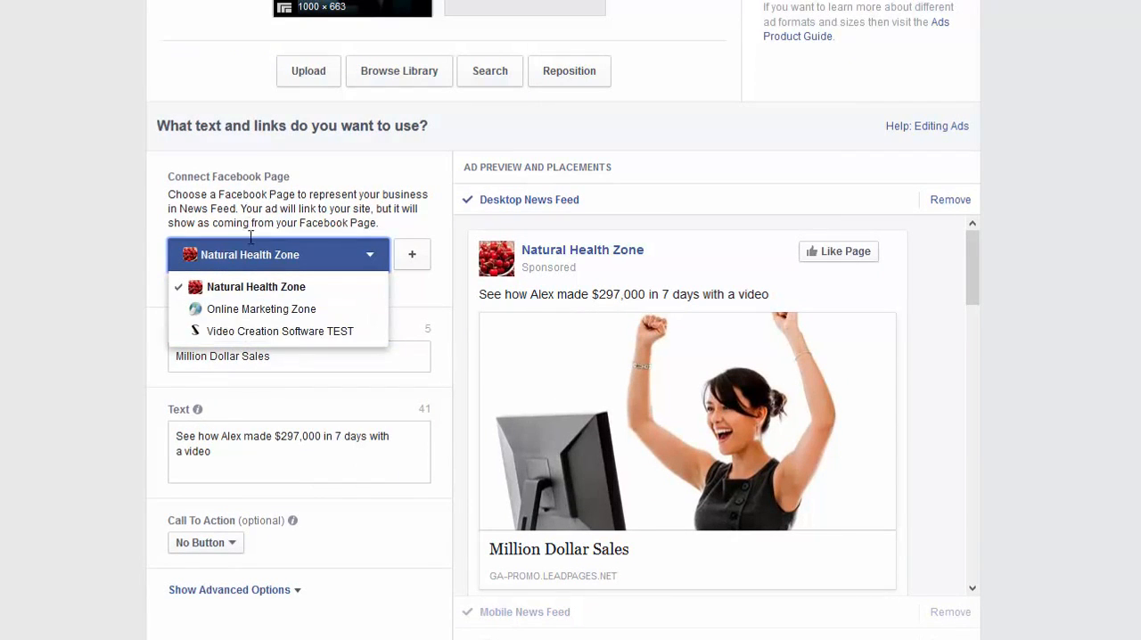
{"action": "left_click", "coordinate": [255, 312]}
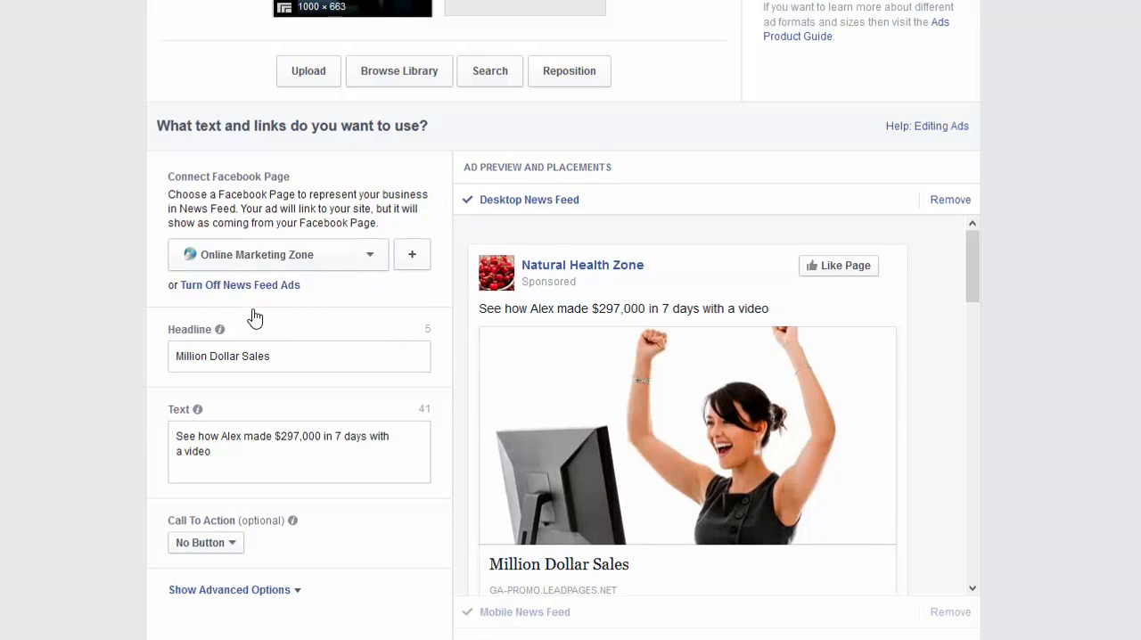
Check the ad's headline and text, and set its call to action to Learn More.
{"action": "left_click", "coordinate": [290, 357]}
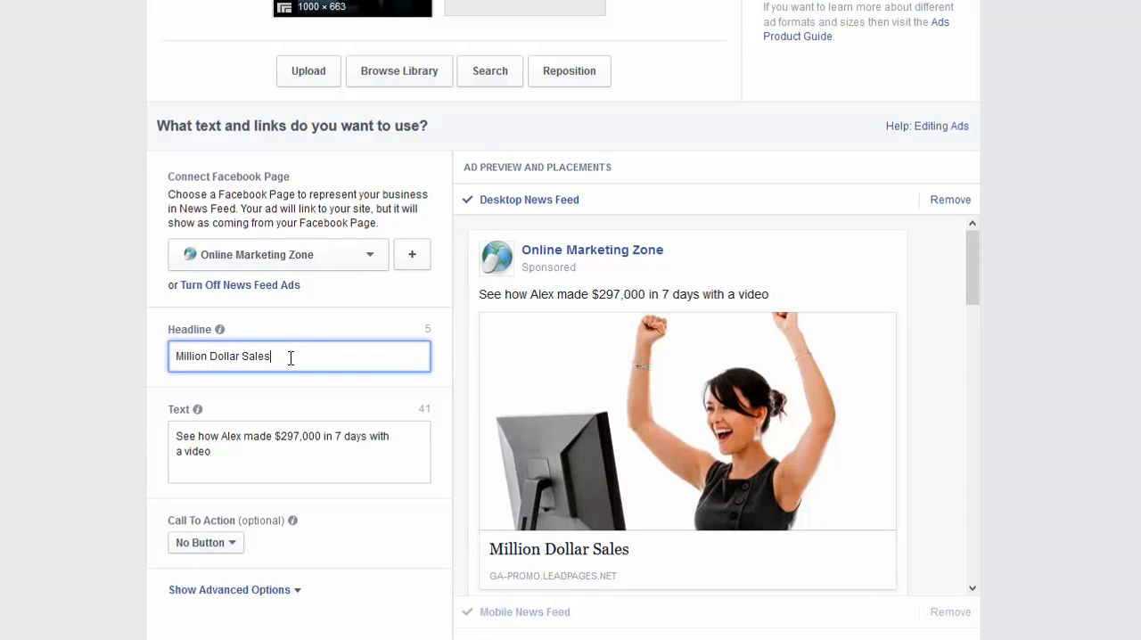
{"action": "left_click", "coordinate": [225, 463]}
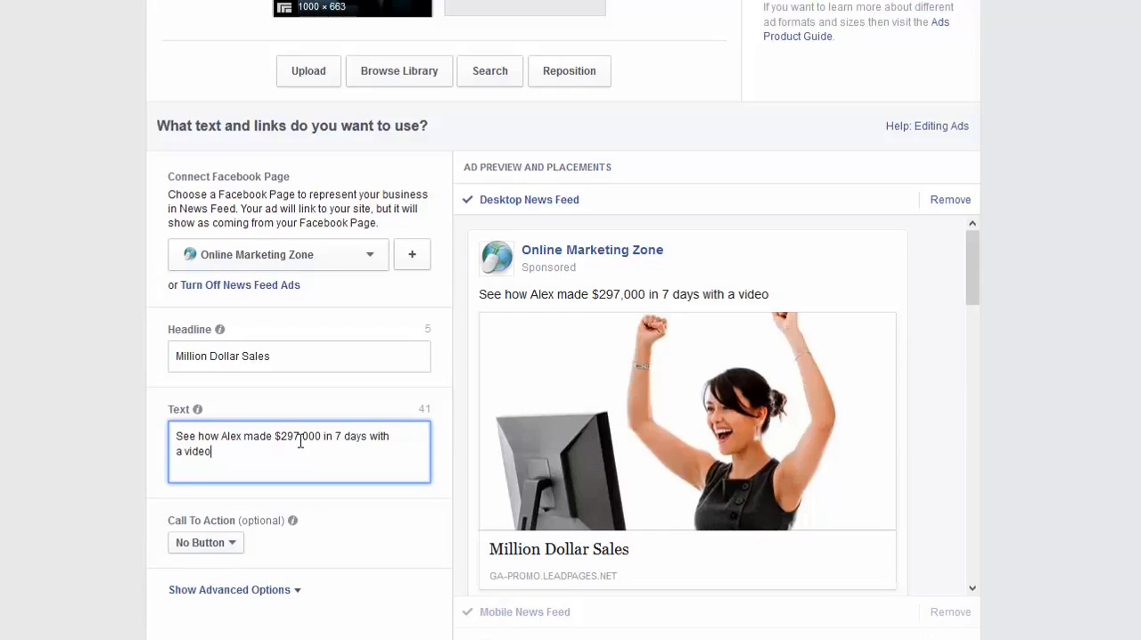
{"action": "left_click", "coordinate": [234, 546]}
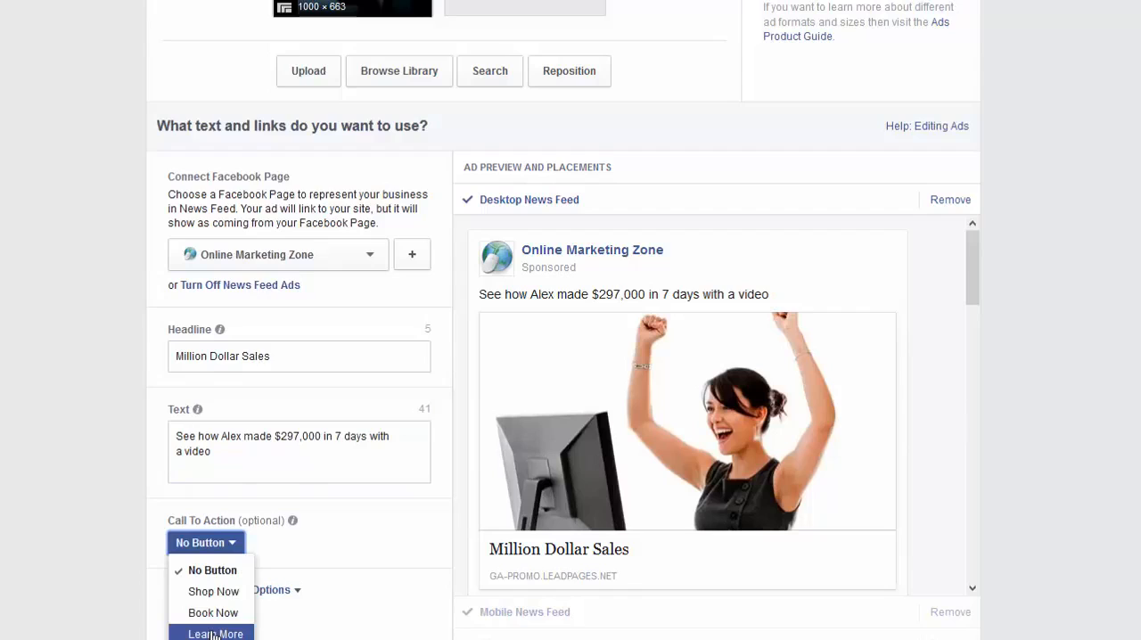
{"action": "left_click", "coordinate": [215, 634]}
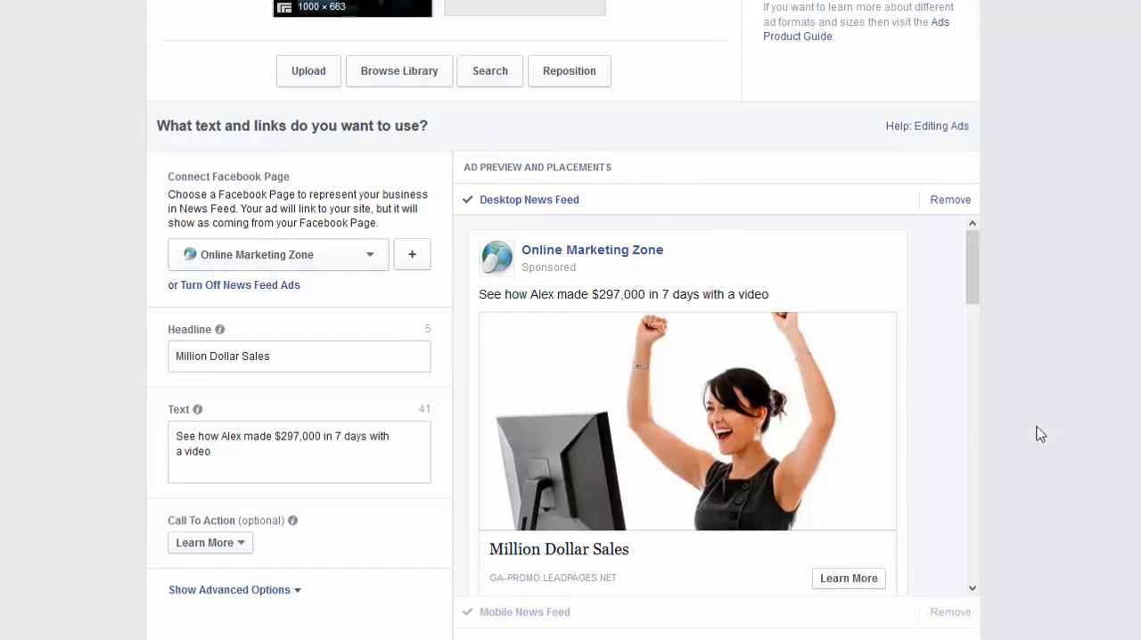
Preview the ads in the Mobile News Feed and Right Column placements, looking through each image's version.
{"action": "left_click", "coordinate": [527, 612]}
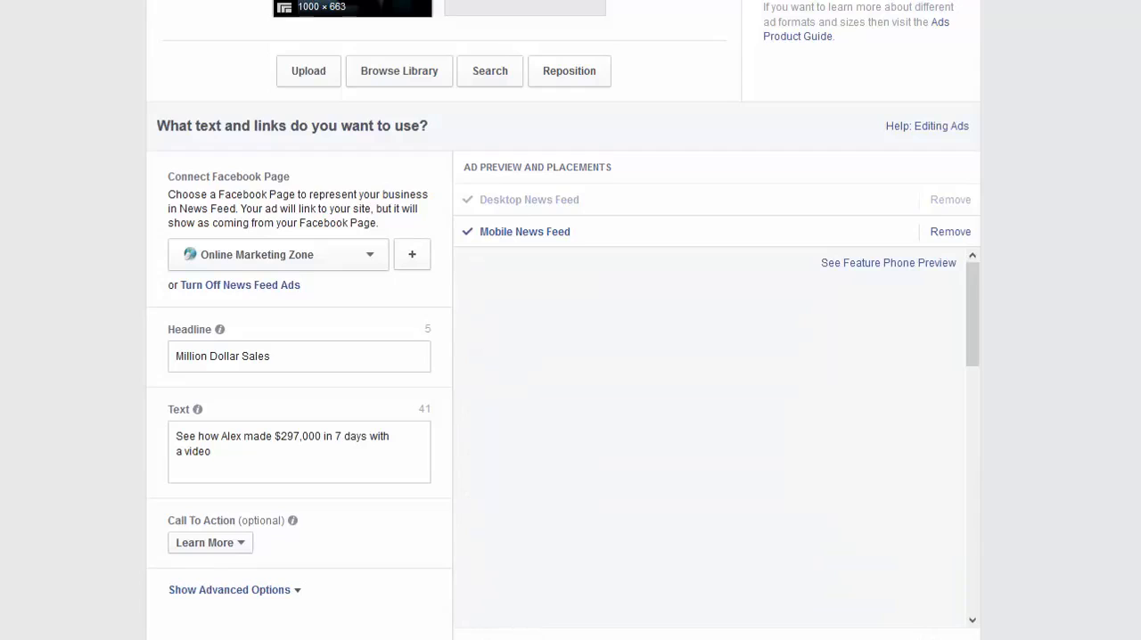
{"action": "left_click", "coordinate": [528, 638]}
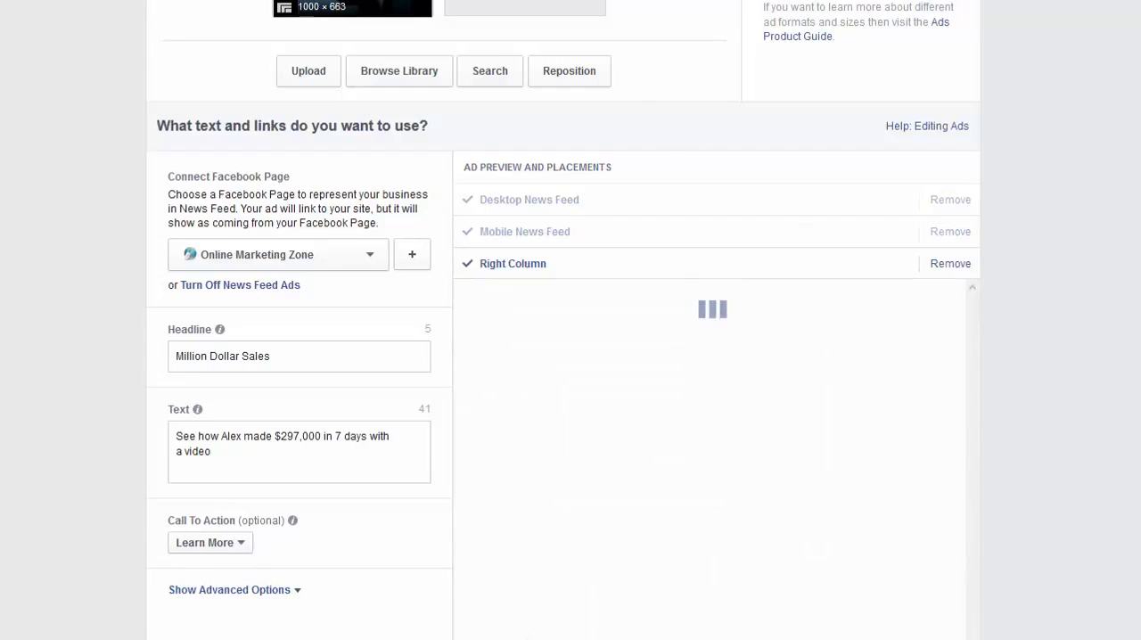
{"action": "scroll", "coordinate": [831, 482], "scroll_direction": "up", "scroll_amount": 2}
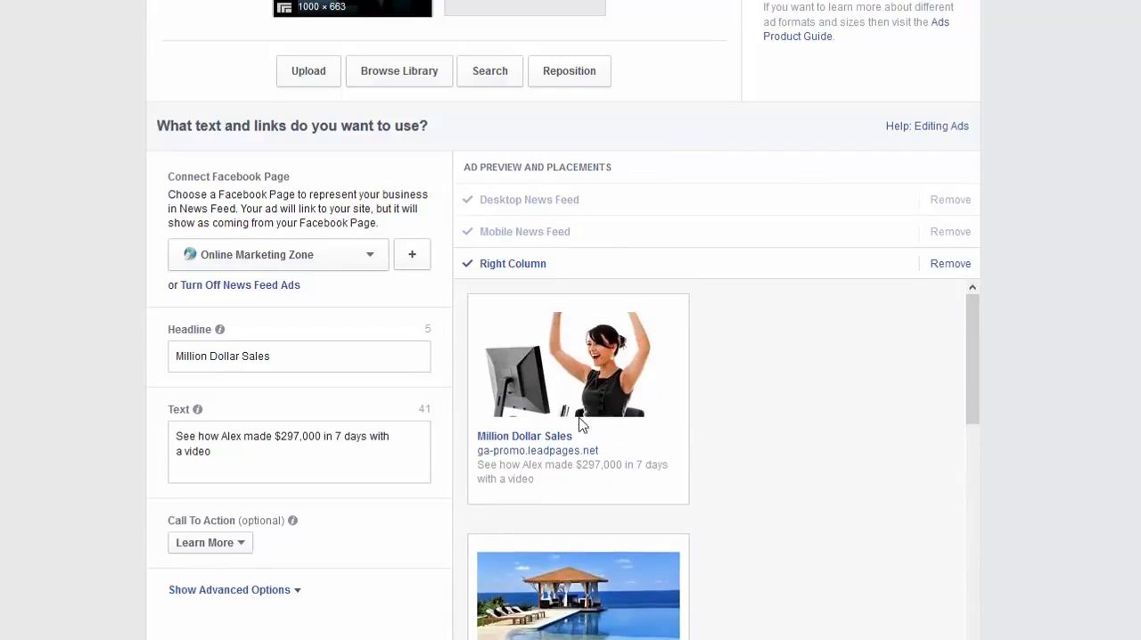
{"action": "scroll", "coordinate": [731, 464], "scroll_direction": "down", "scroll_amount": 1}
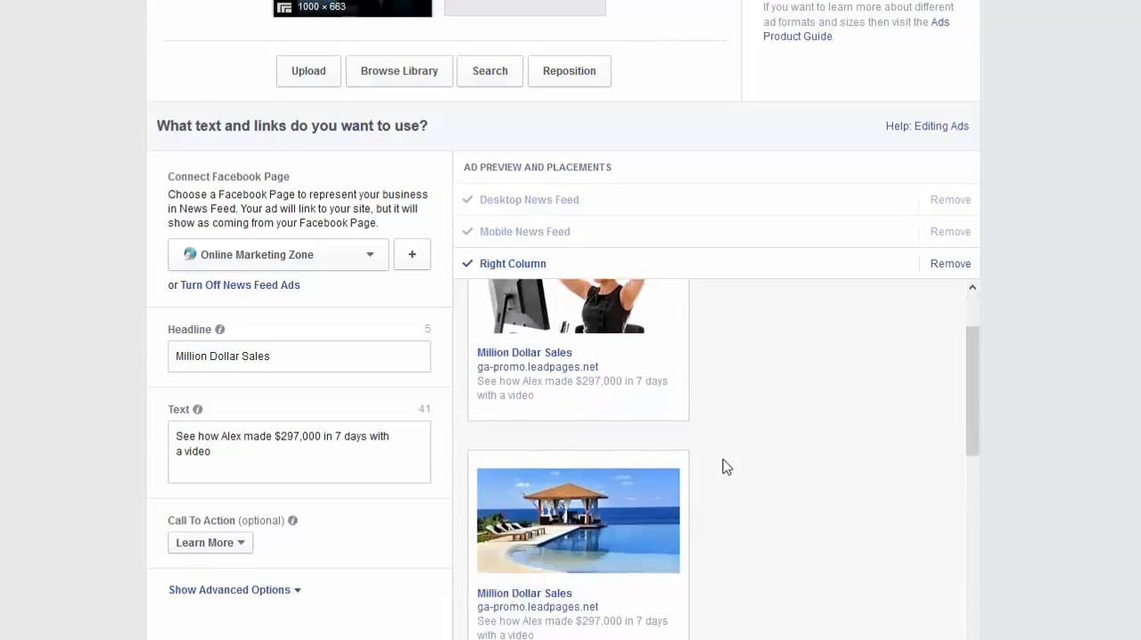
{"action": "scroll", "coordinate": [832, 547], "scroll_direction": "up", "scroll_amount": 1}
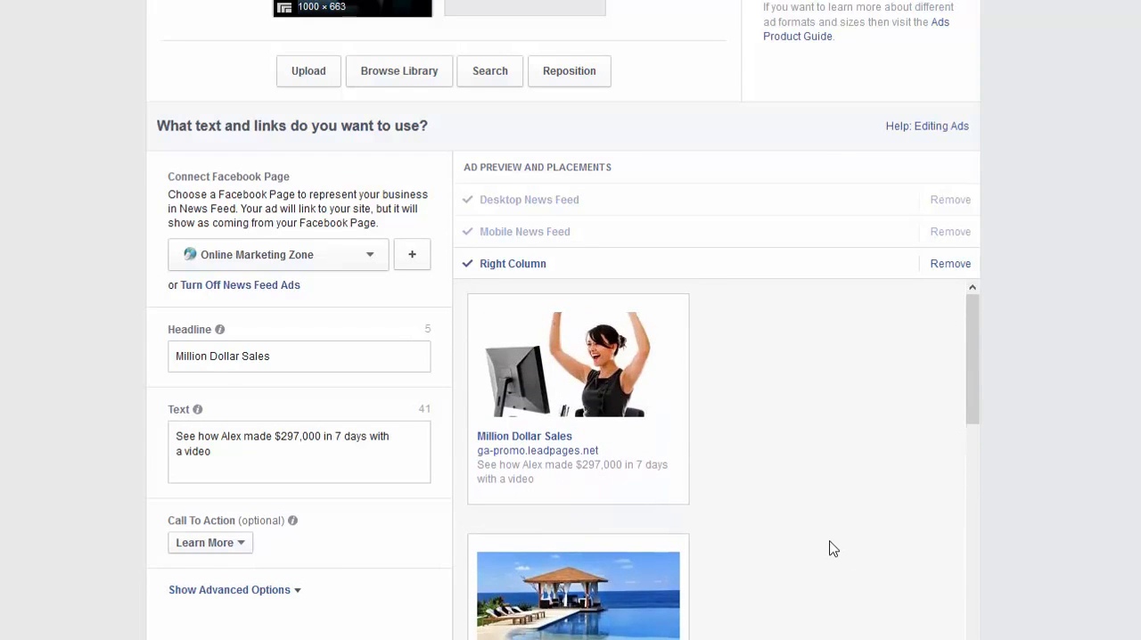
{"action": "left_click_drag", "start_coordinate": [973, 374], "coordinate": [980, 513]}
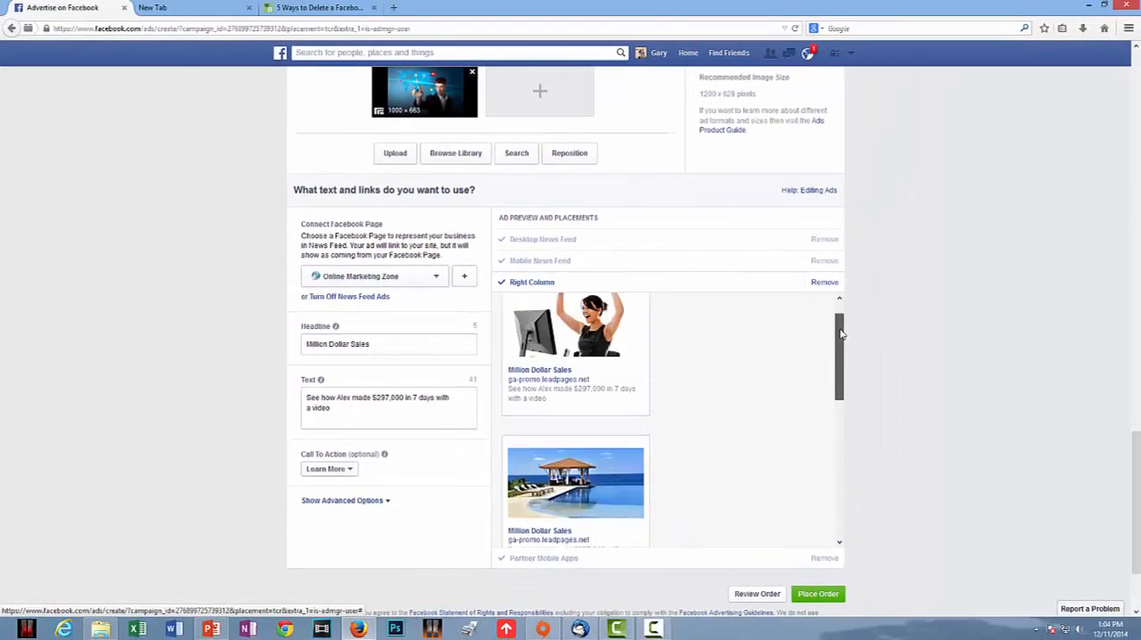
Open the order review and check the campaign's audience, placements, budget and duration.
{"action": "left_click_drag", "start_coordinate": [844, 453], "coordinate": [846, 512]}
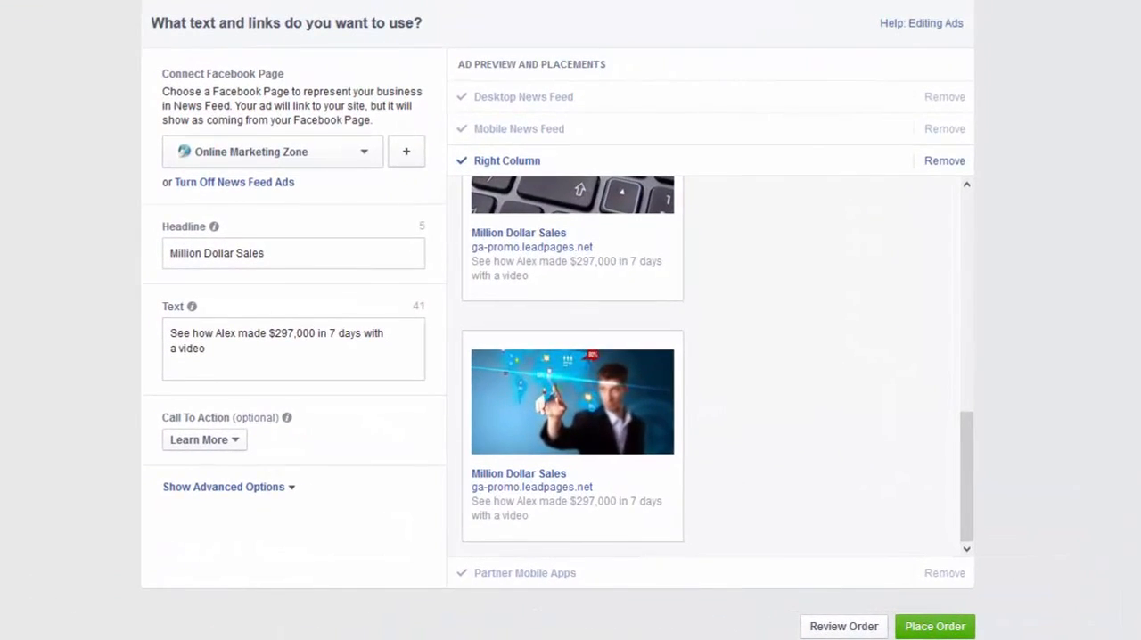
{"action": "left_click", "coordinate": [843, 627]}
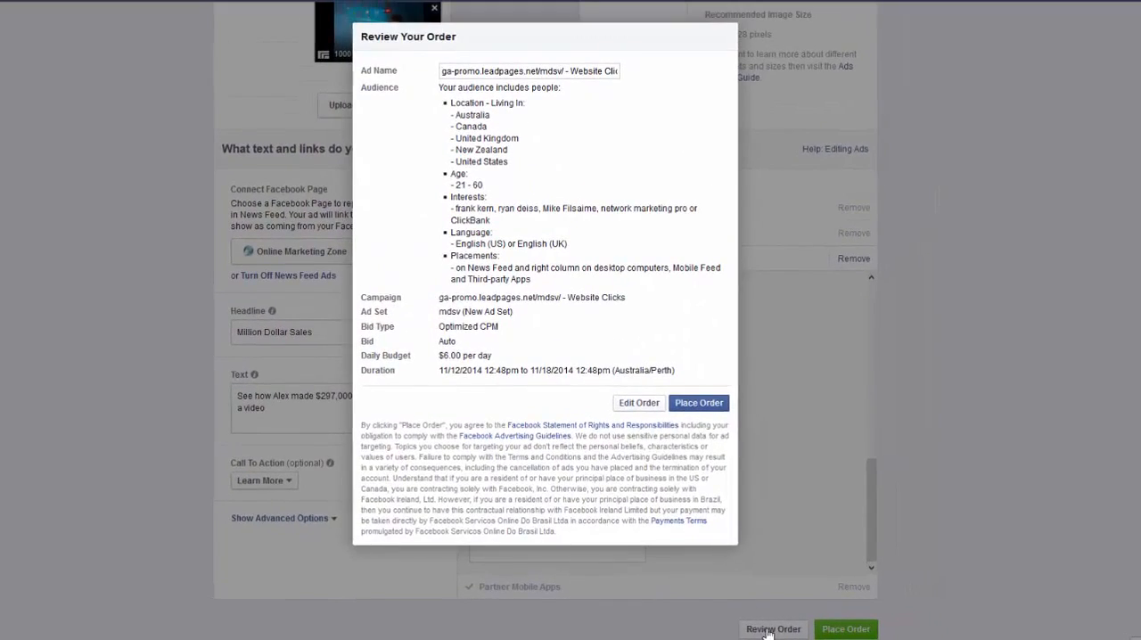
{"action": "scroll", "coordinate": [951, 498], "scroll_direction": "down", "scroll_amount": 3}
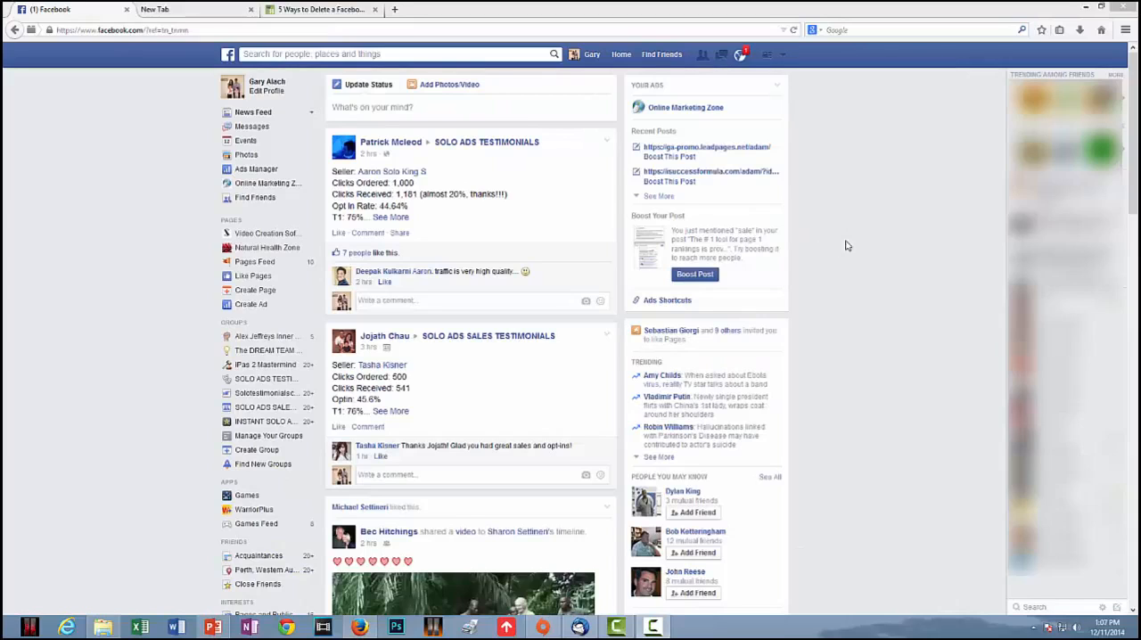
Go to the ads management page and open the ga-promo.leadpages.net/mdsv/ - Website Clicks campaign.
{"action": "left_click", "coordinate": [782, 56]}
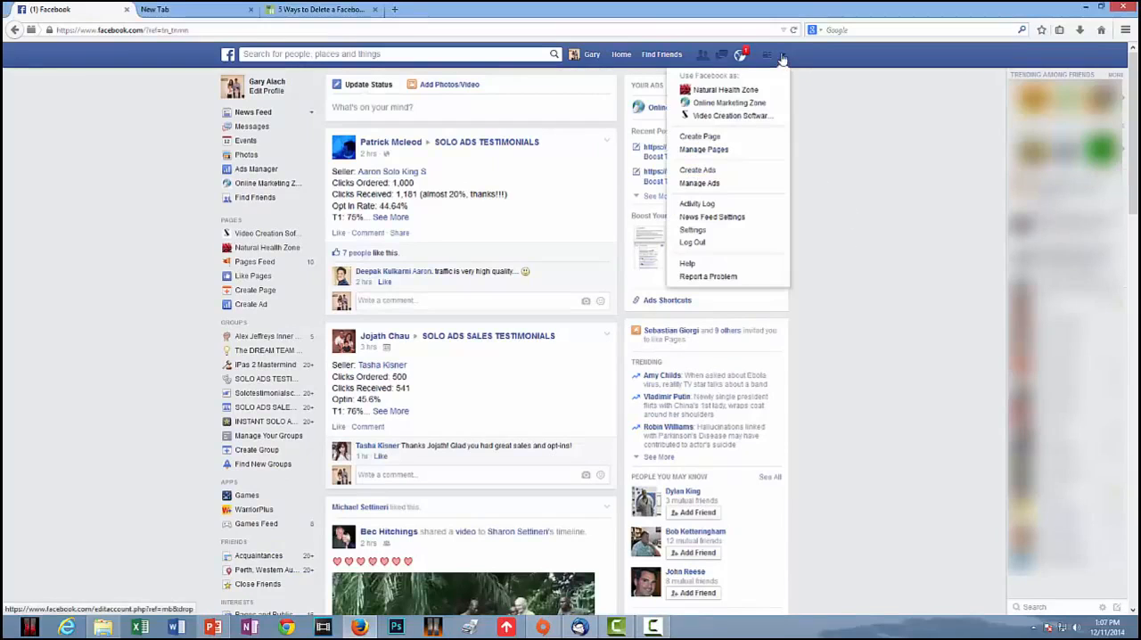
{"action": "left_click", "coordinate": [700, 183]}
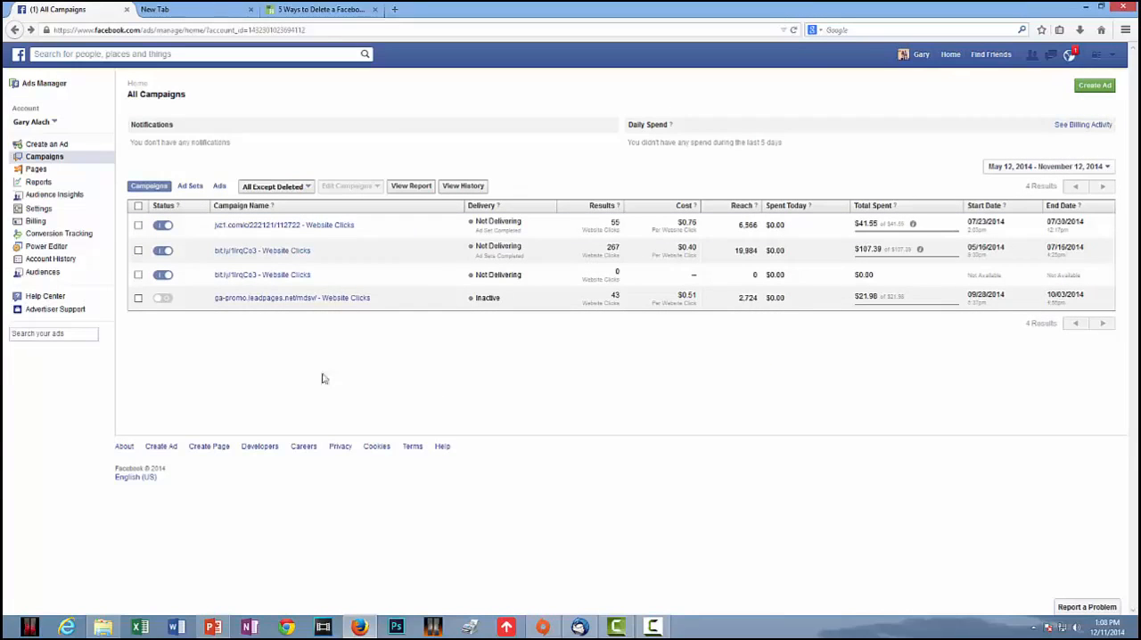
{"action": "left_click", "coordinate": [328, 300]}
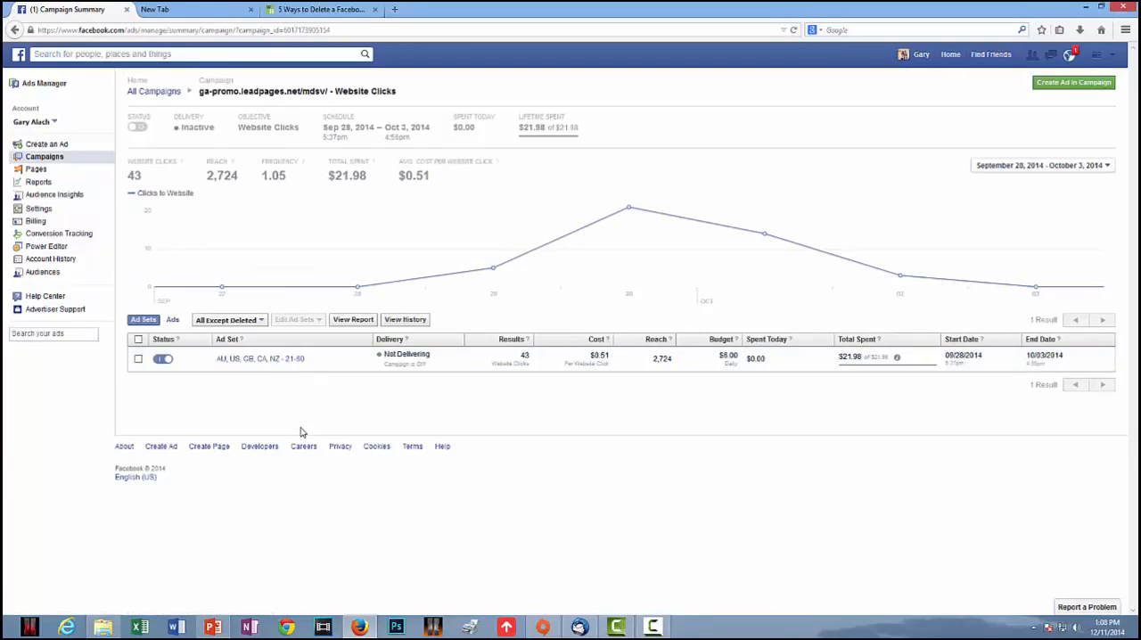
Open the AU, US, GB, CA, NZ - 21-60 ad set and turn off its Image 1 ad.
{"action": "left_click", "coordinate": [260, 360]}
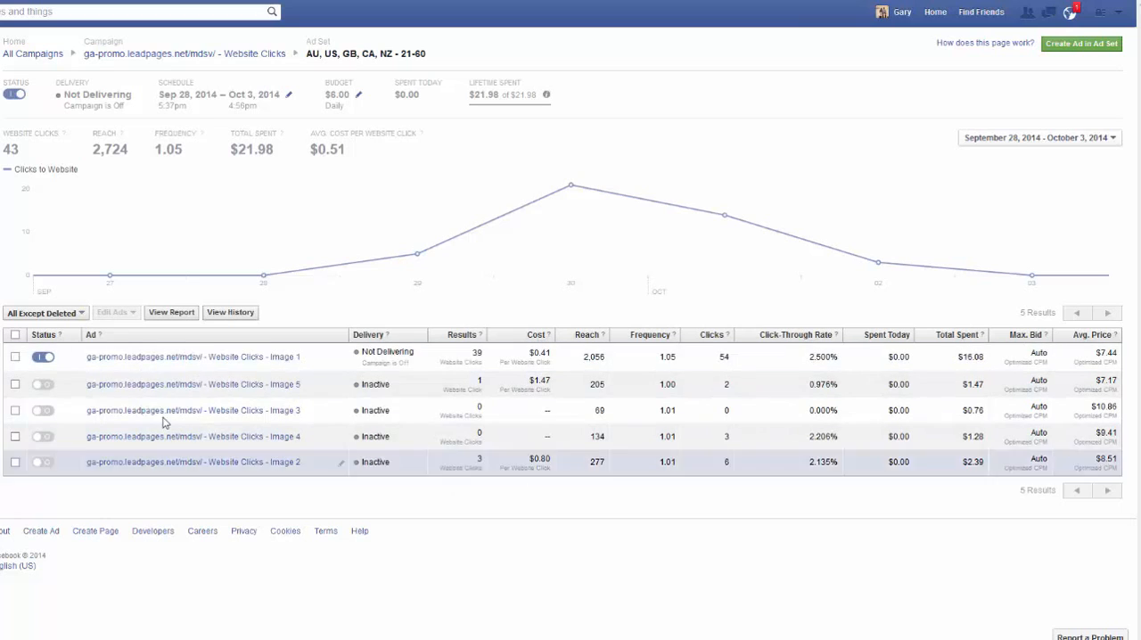
{"action": "left_click", "coordinate": [43, 358]}
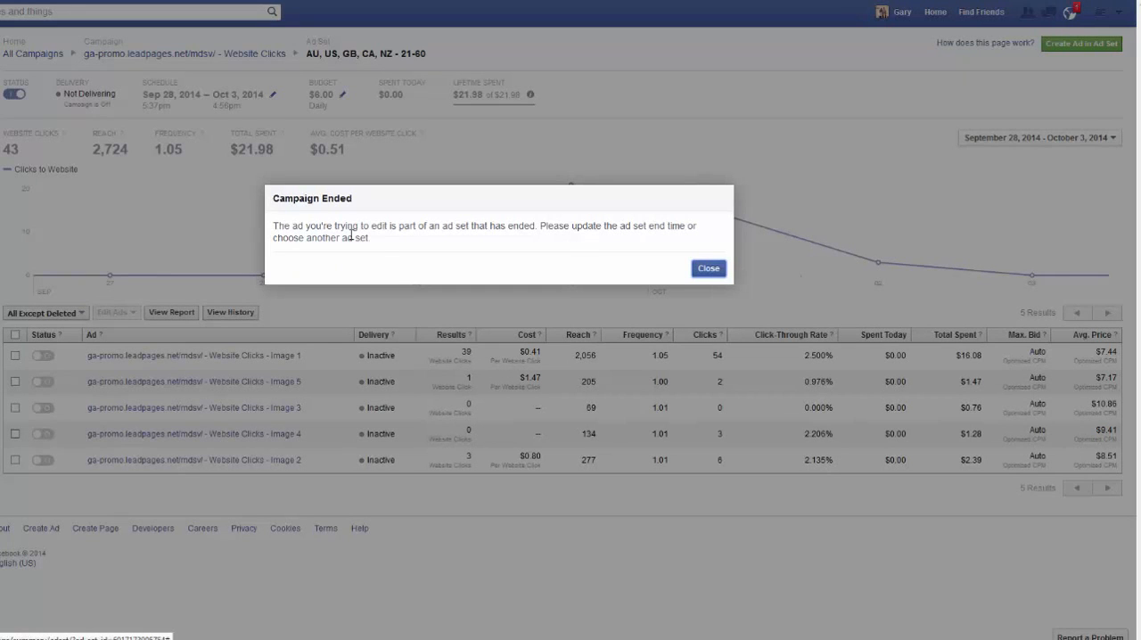
{"action": "left_click", "coordinate": [707, 270]}
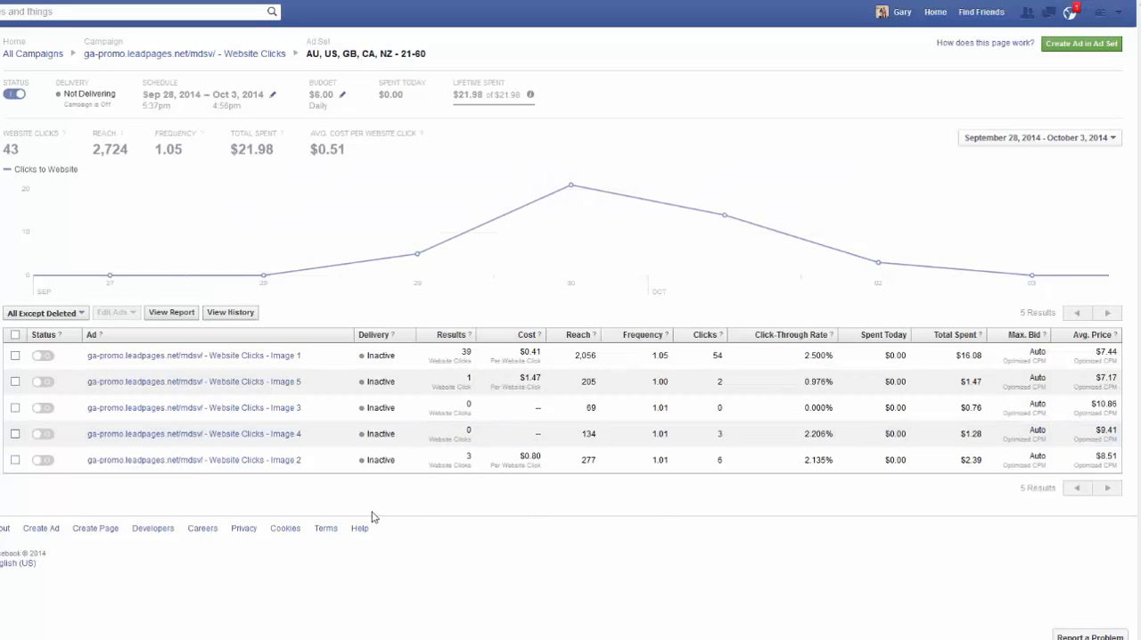
Examine the creative, targeting, cost and performance details of the individual image ads in the ad set.
{"action": "left_click", "coordinate": [191, 355]}
{"action": "scroll", "coordinate": [180, 488], "scroll_direction": "down", "scroll_amount": 3}
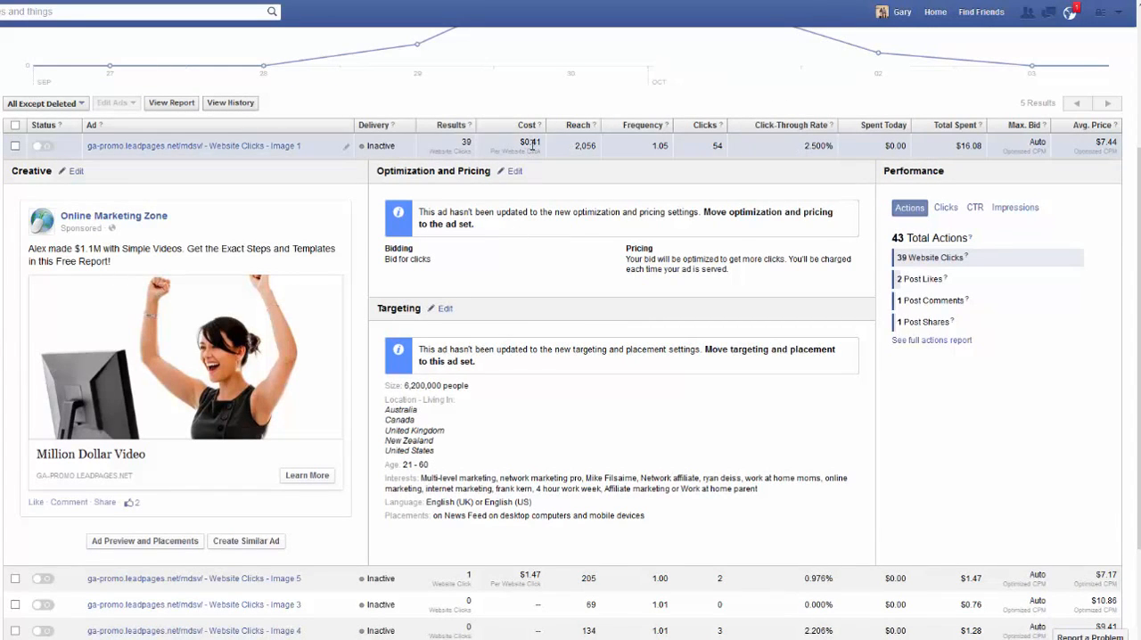
{"action": "scroll", "coordinate": [457, 464], "scroll_direction": "down", "scroll_amount": 3}
{"action": "left_click", "coordinate": [255, 417]}
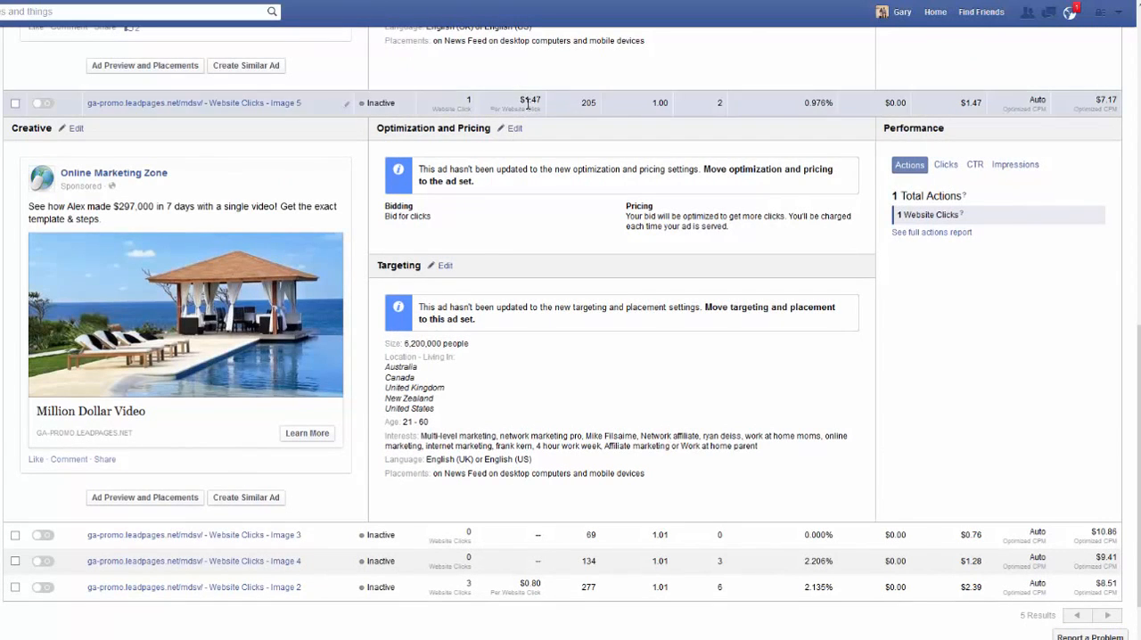
{"action": "left_click", "coordinate": [284, 536]}
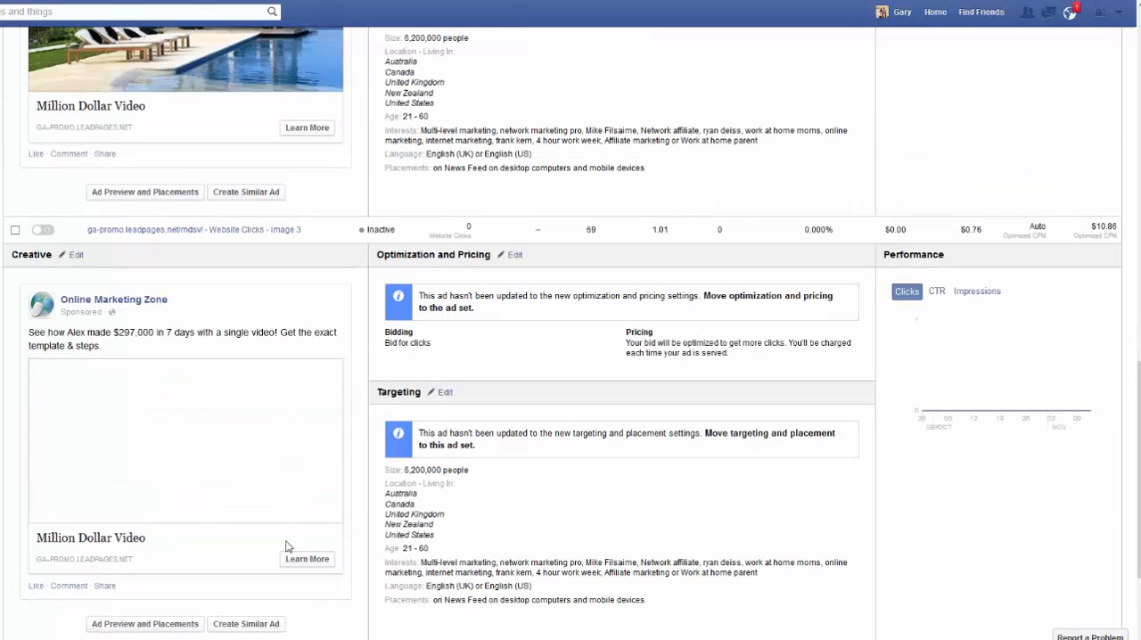
{"action": "scroll", "coordinate": [285, 545], "scroll_direction": "down", "scroll_amount": 3}
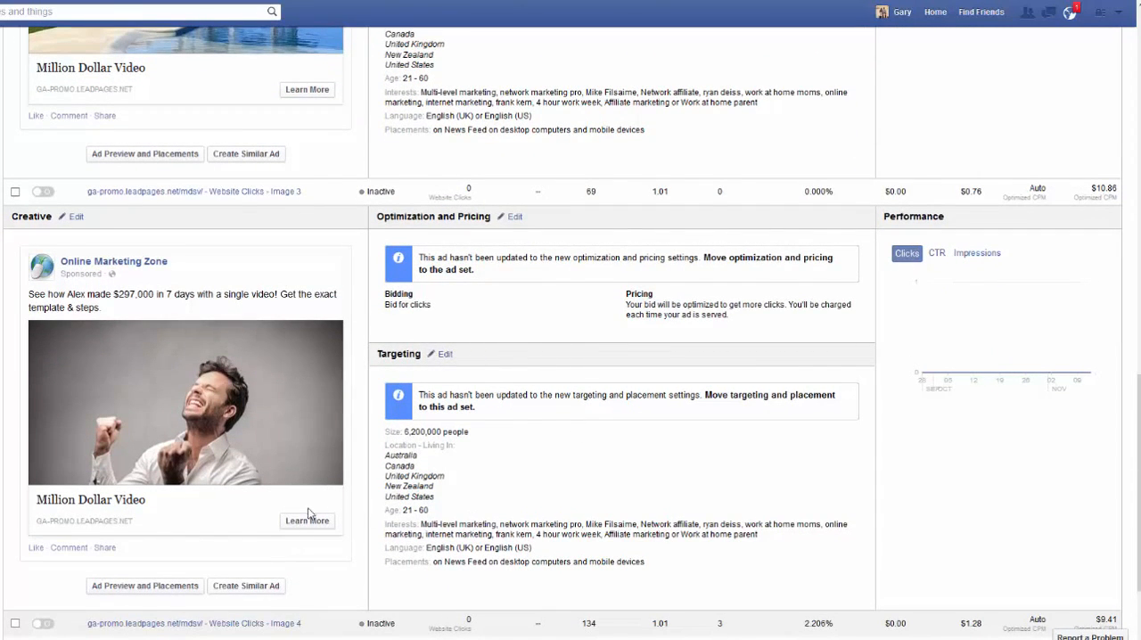
{"action": "scroll", "coordinate": [190, 504], "scroll_direction": "down", "scroll_amount": 3}
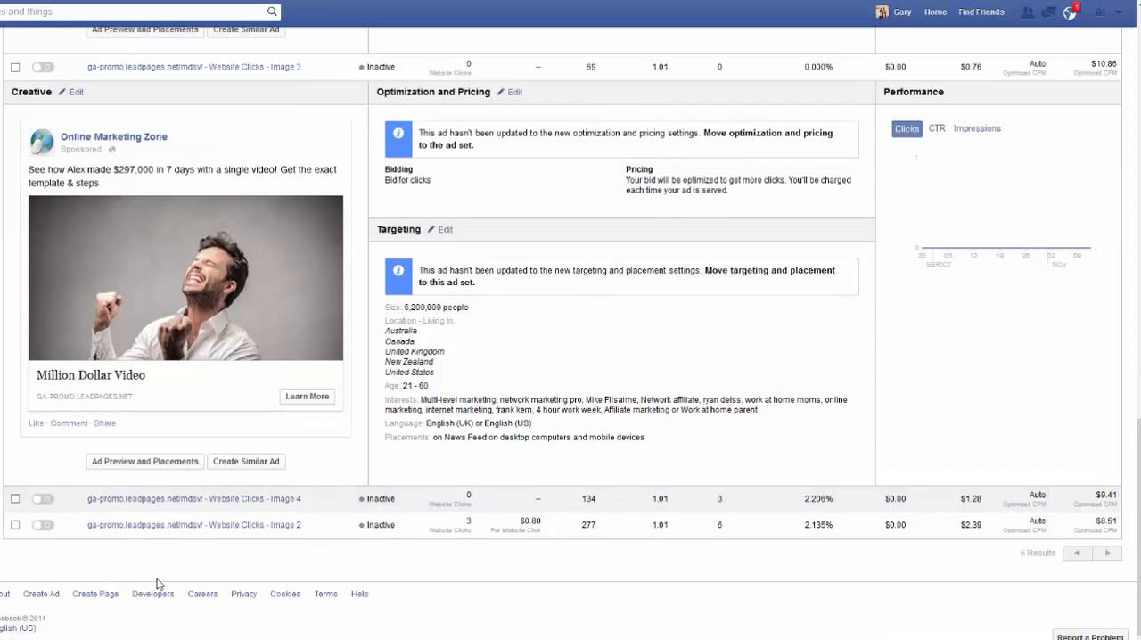
{"action": "left_click", "coordinate": [187, 524]}
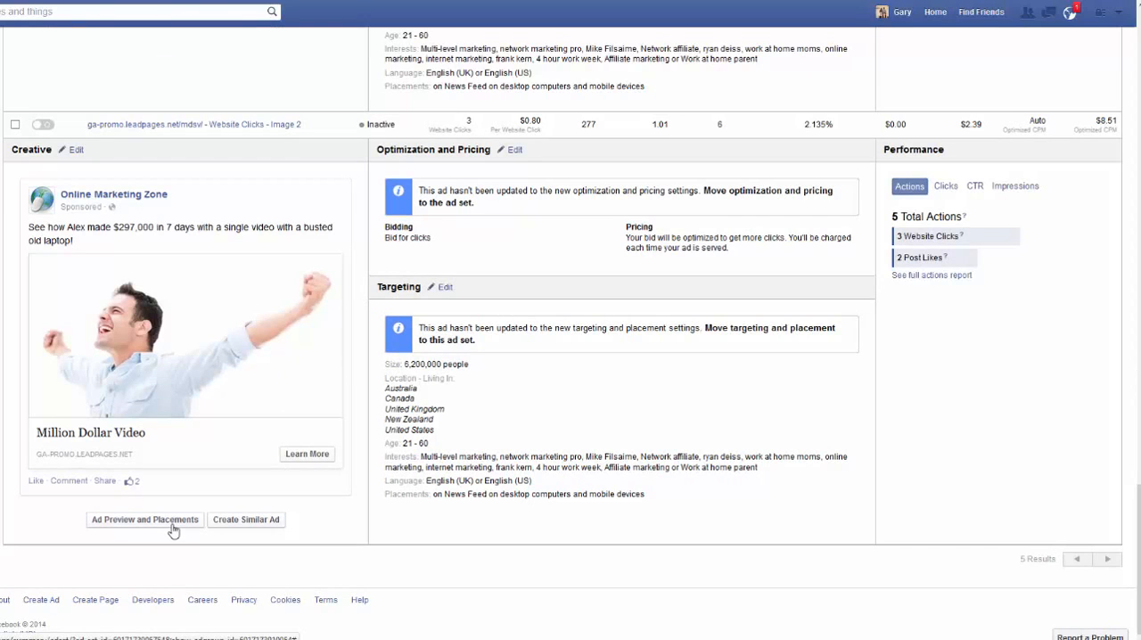
{"action": "scroll", "coordinate": [169, 535], "scroll_direction": "up", "scroll_amount": 8}
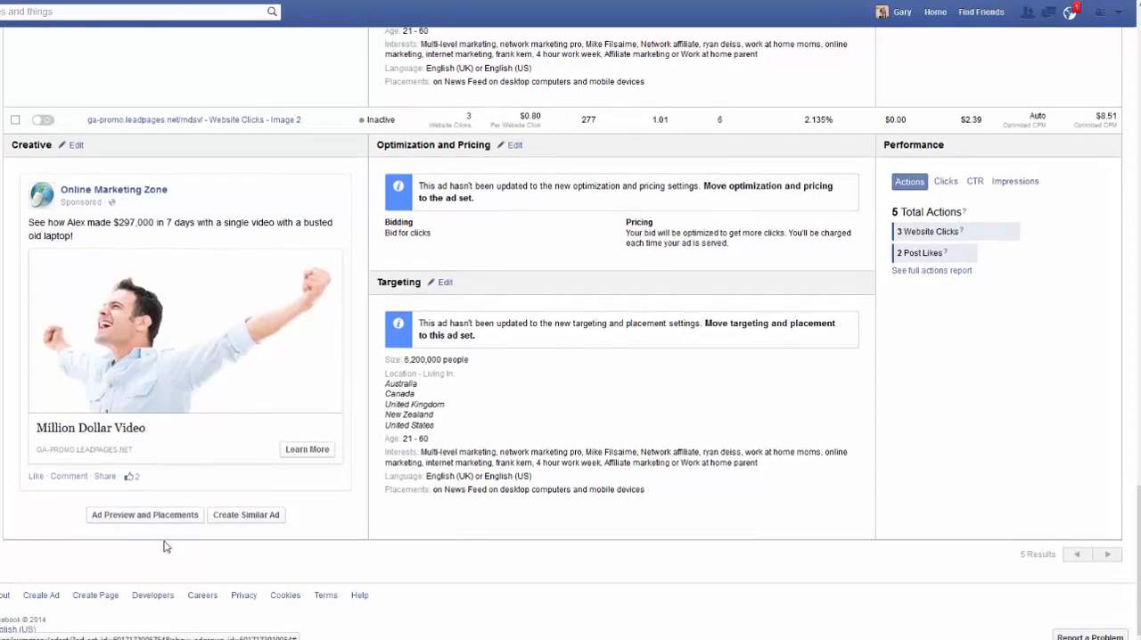
{"action": "scroll", "coordinate": [163, 549], "scroll_direction": "up", "scroll_amount": 10}
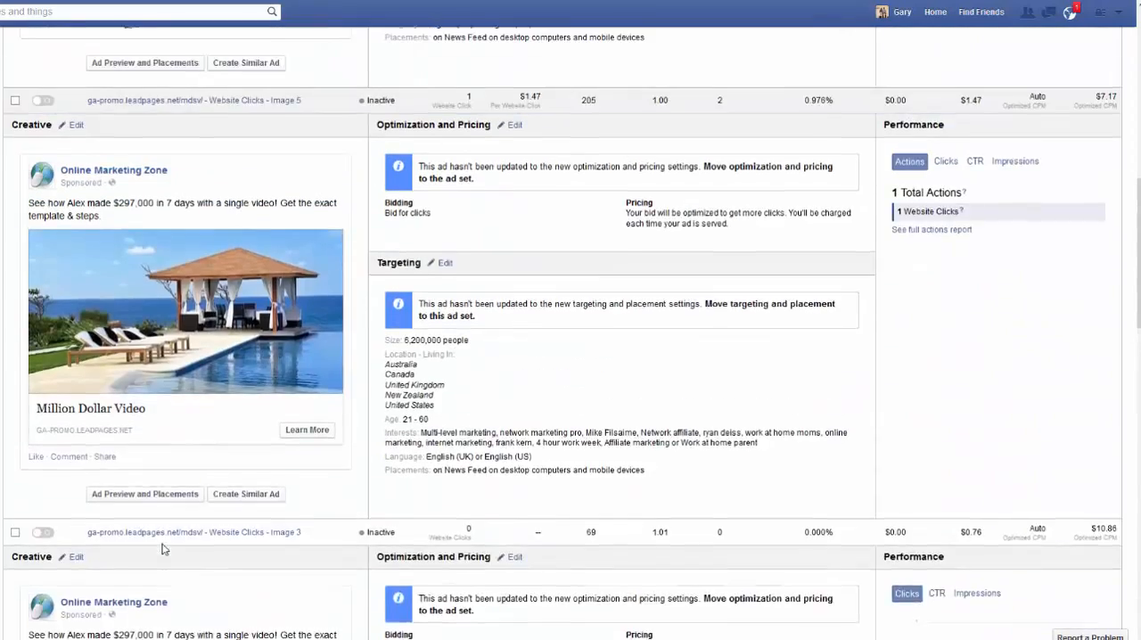
{"action": "scroll", "coordinate": [169, 549], "scroll_direction": "up", "scroll_amount": 3}
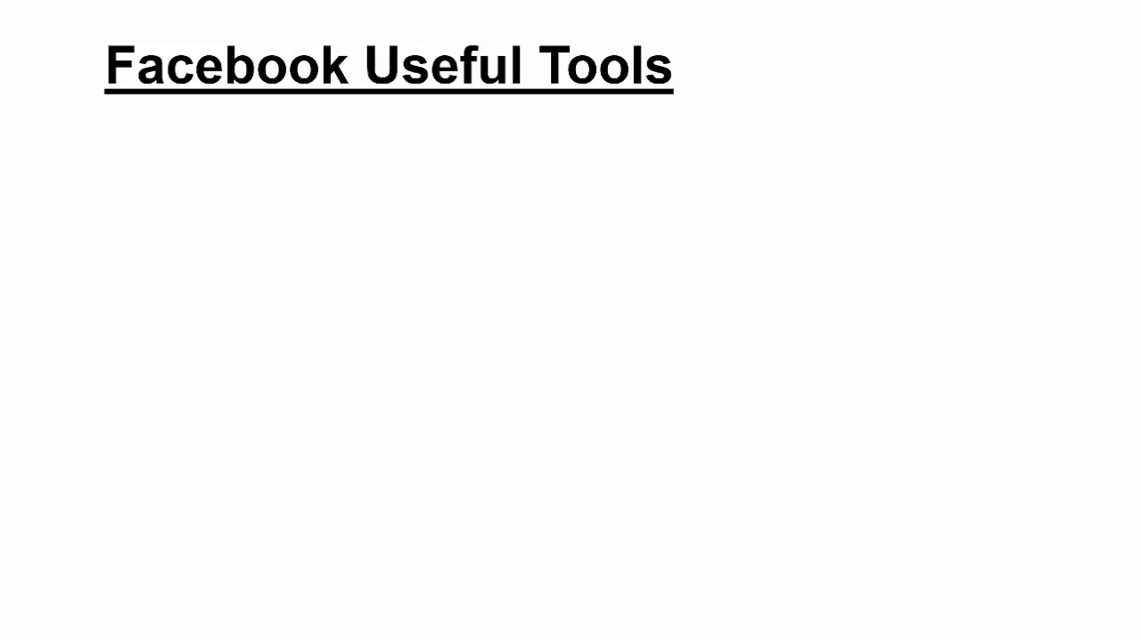
{"action": "left_click", "coordinate": [301, 425]}
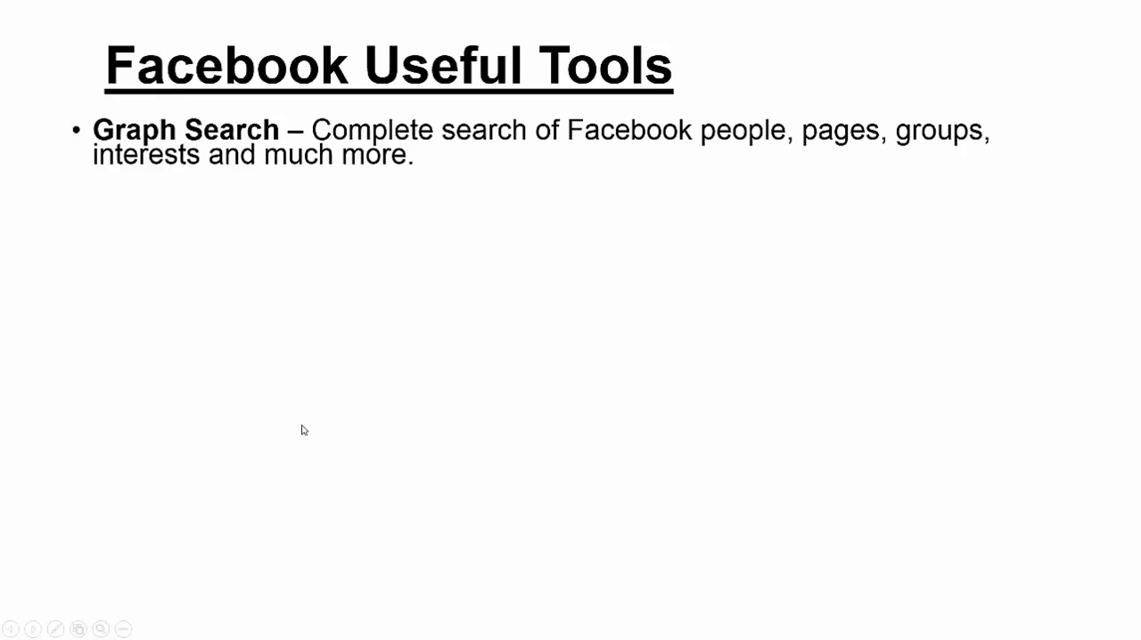
{"action": "left_click", "coordinate": [69, 499]}
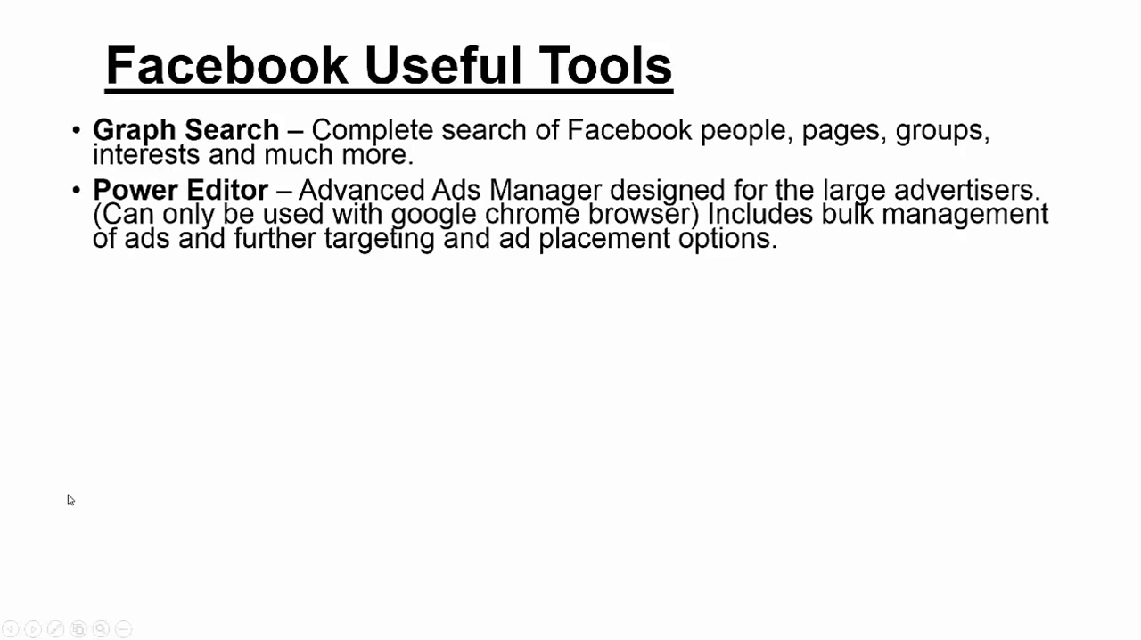